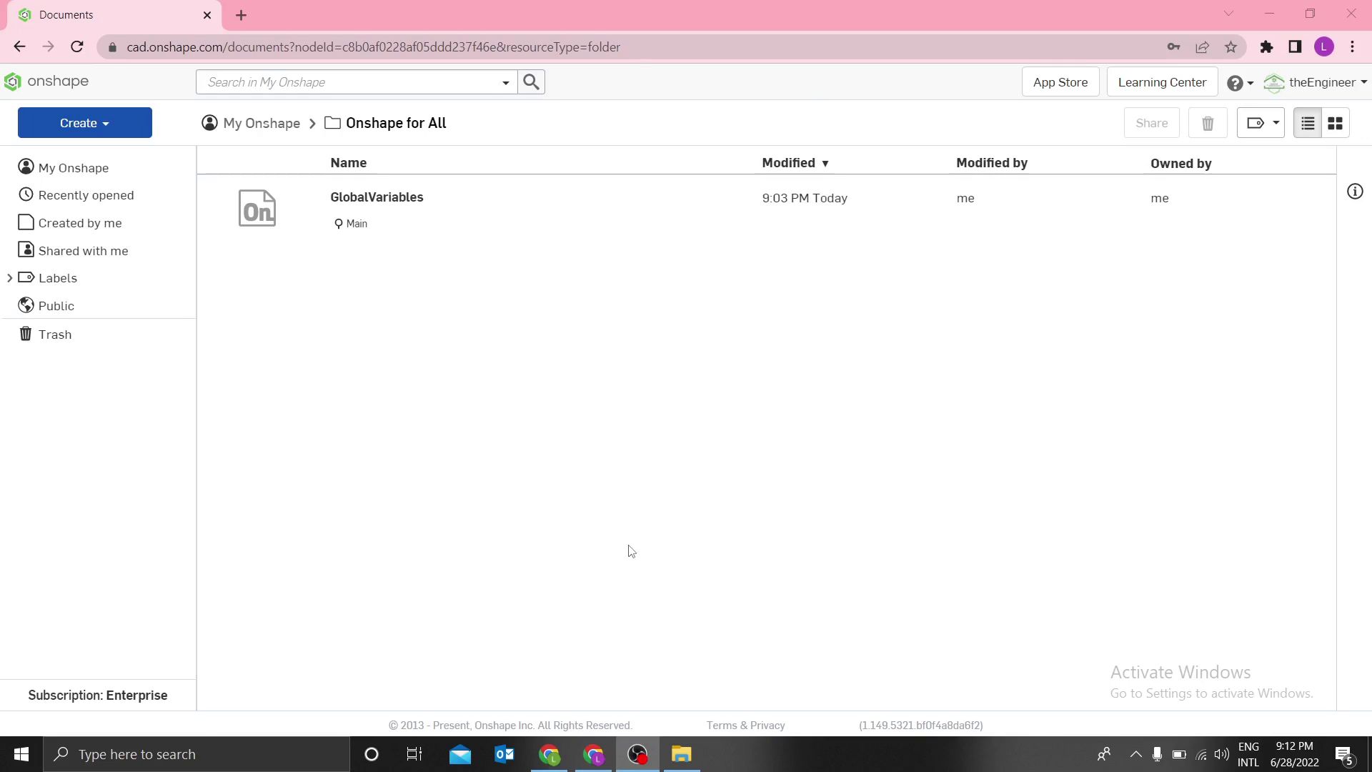
Step: Open the GlobalVariables document and create a Variable Studio in it
left_click(117, 121)
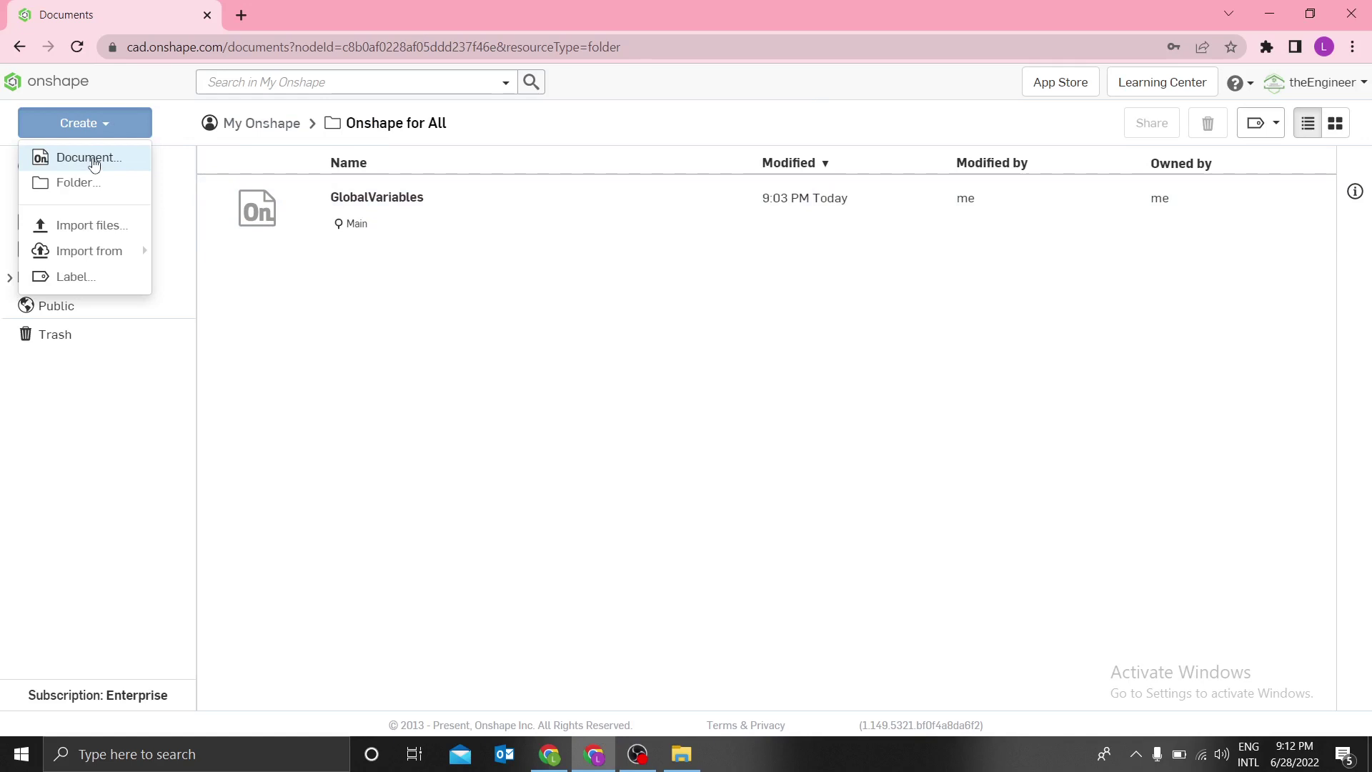
left_click(411, 354)
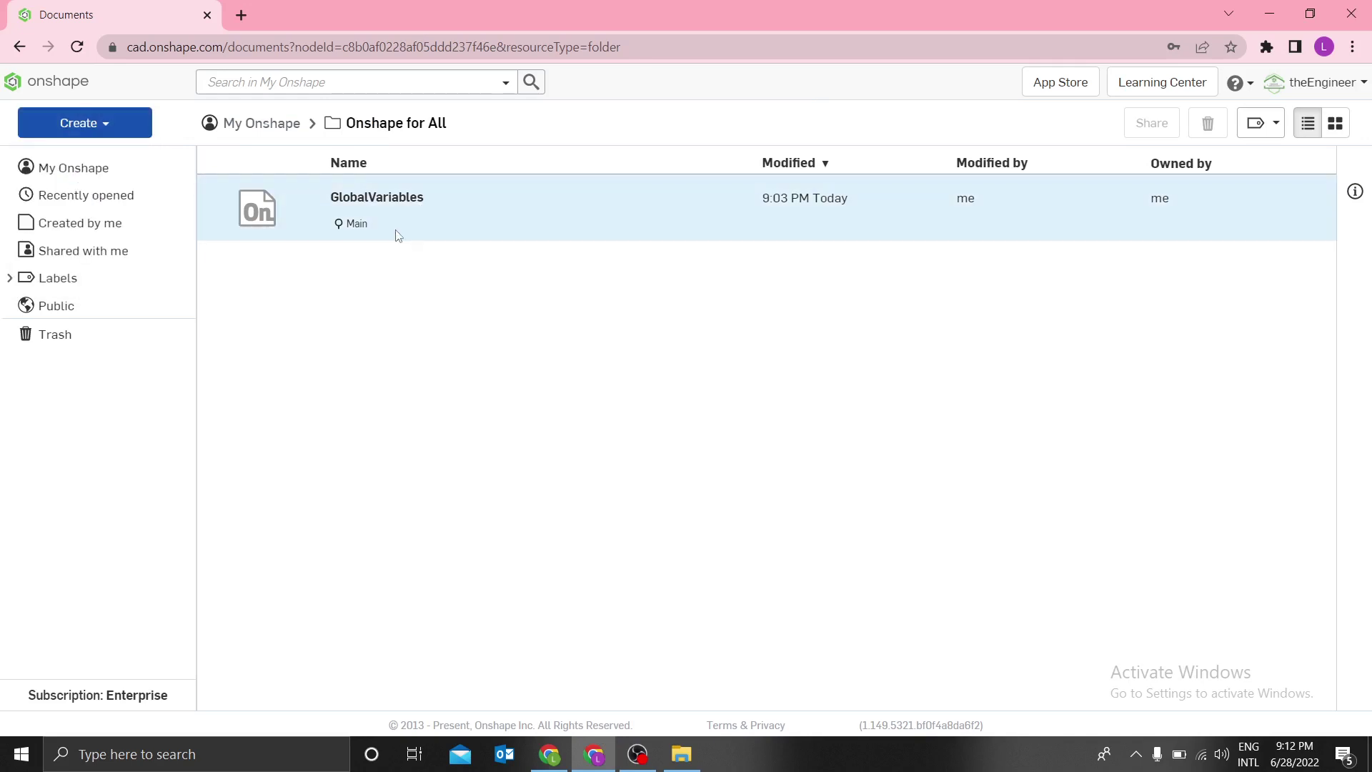
left_click(381, 204)
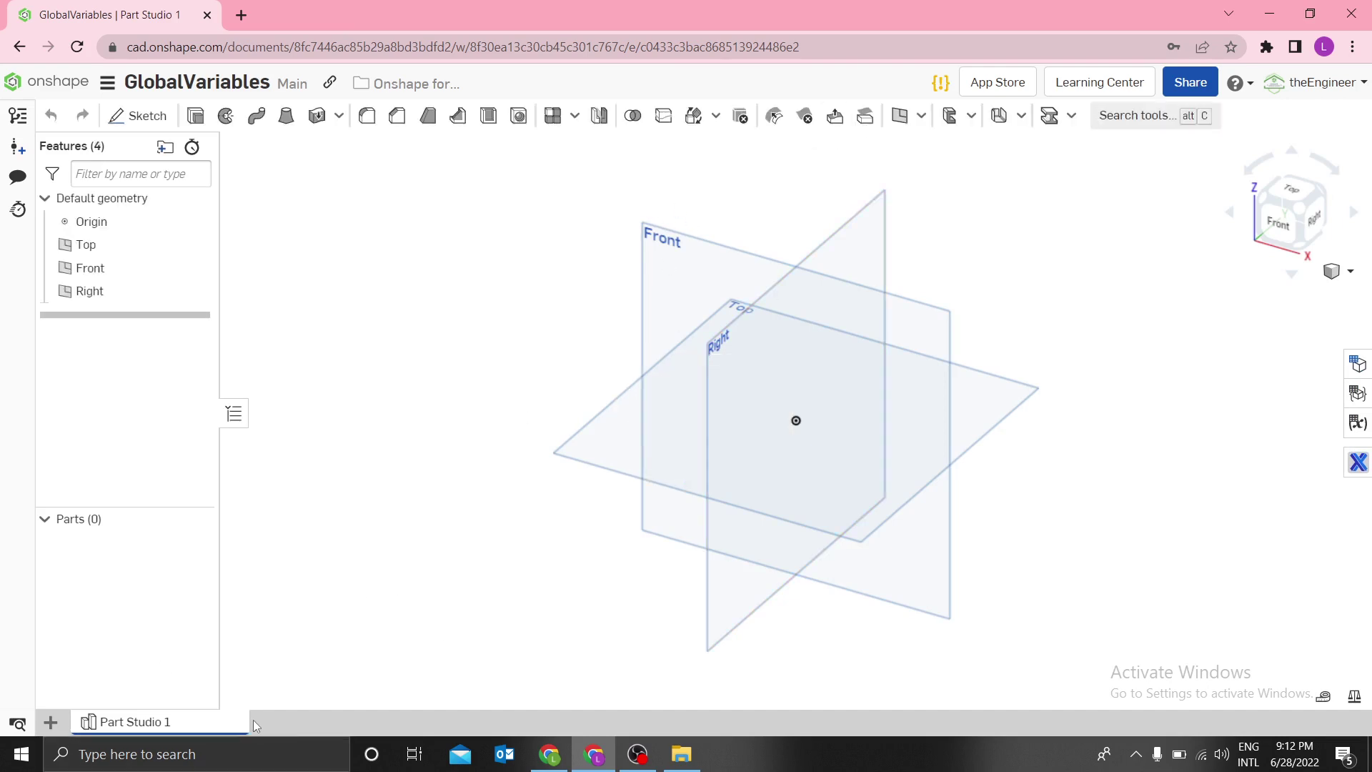
left_click(51, 723)
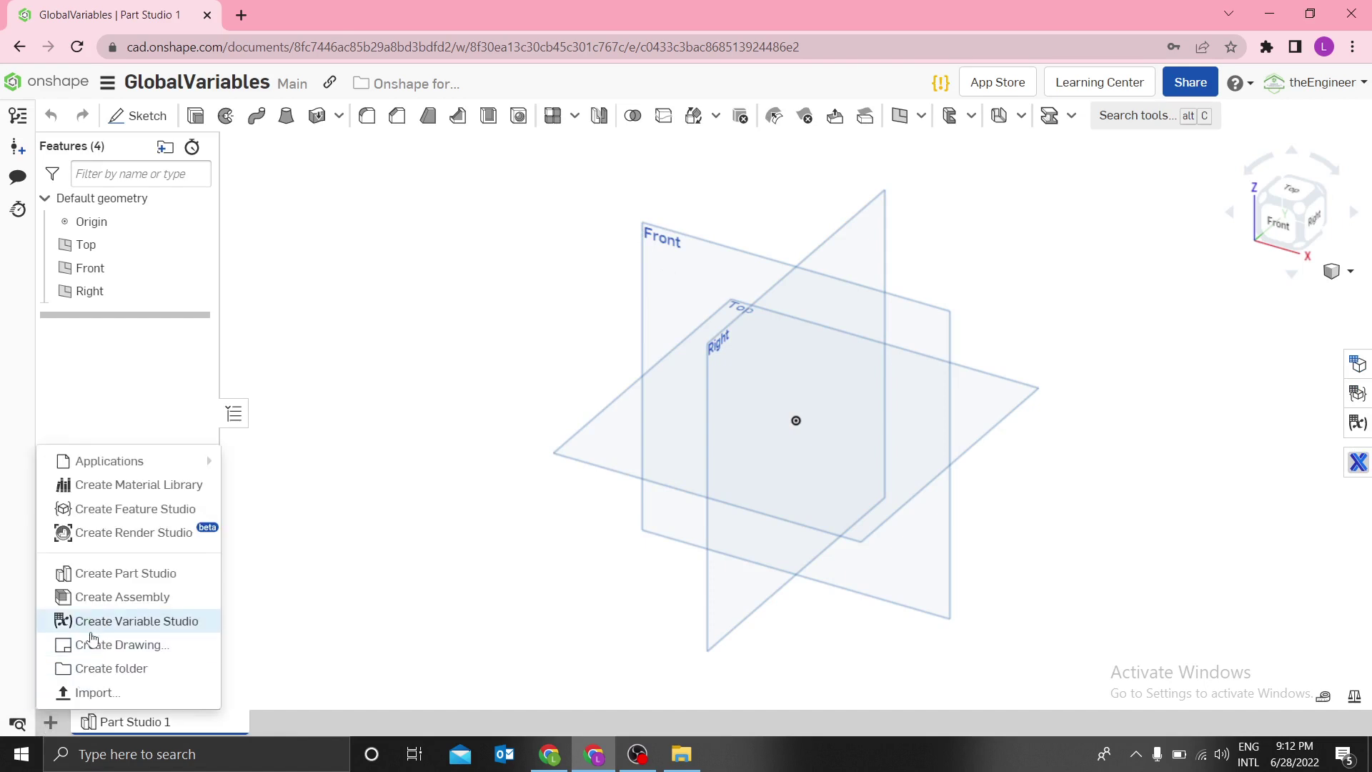
left_click(147, 626)
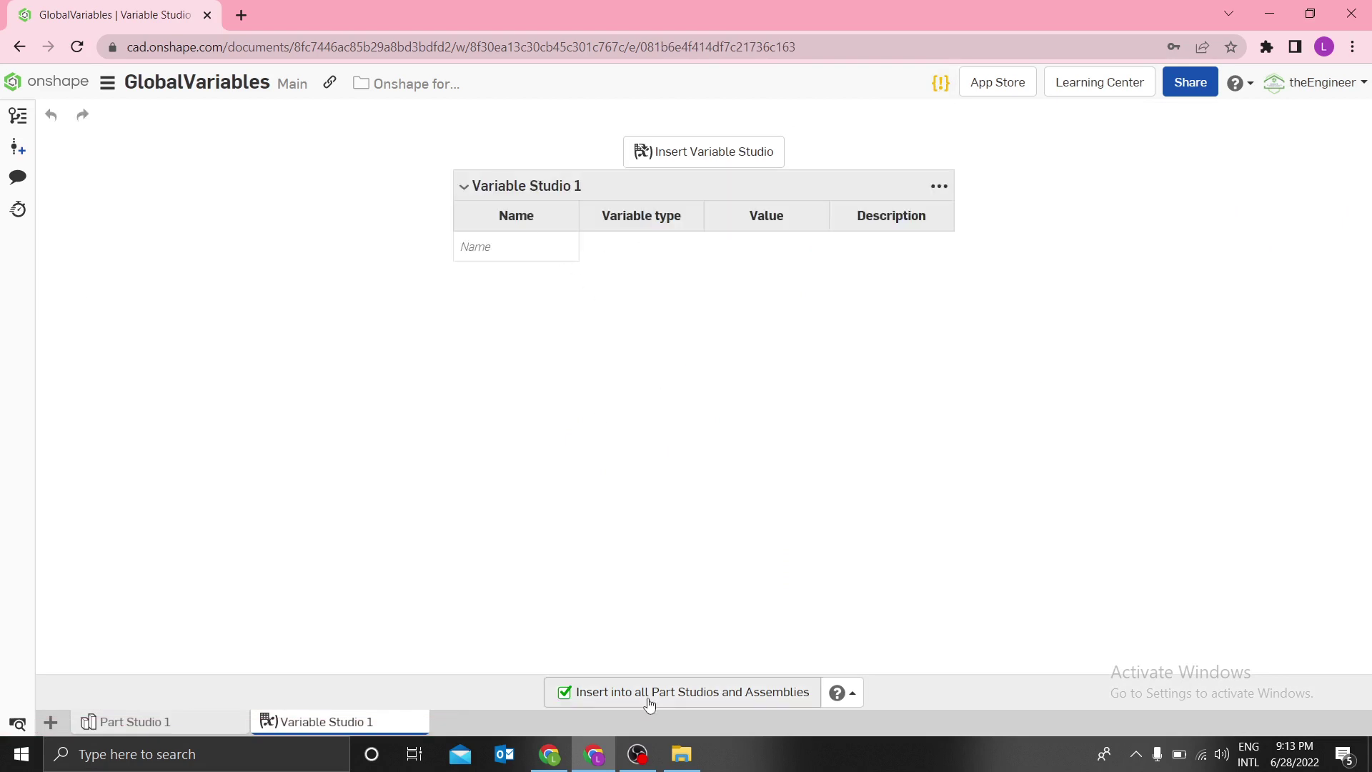
Step: Delete Part Studio 1 from the document and rename the Variable Studio as Outside Dim
right_click(111, 722)
left_click(120, 516)
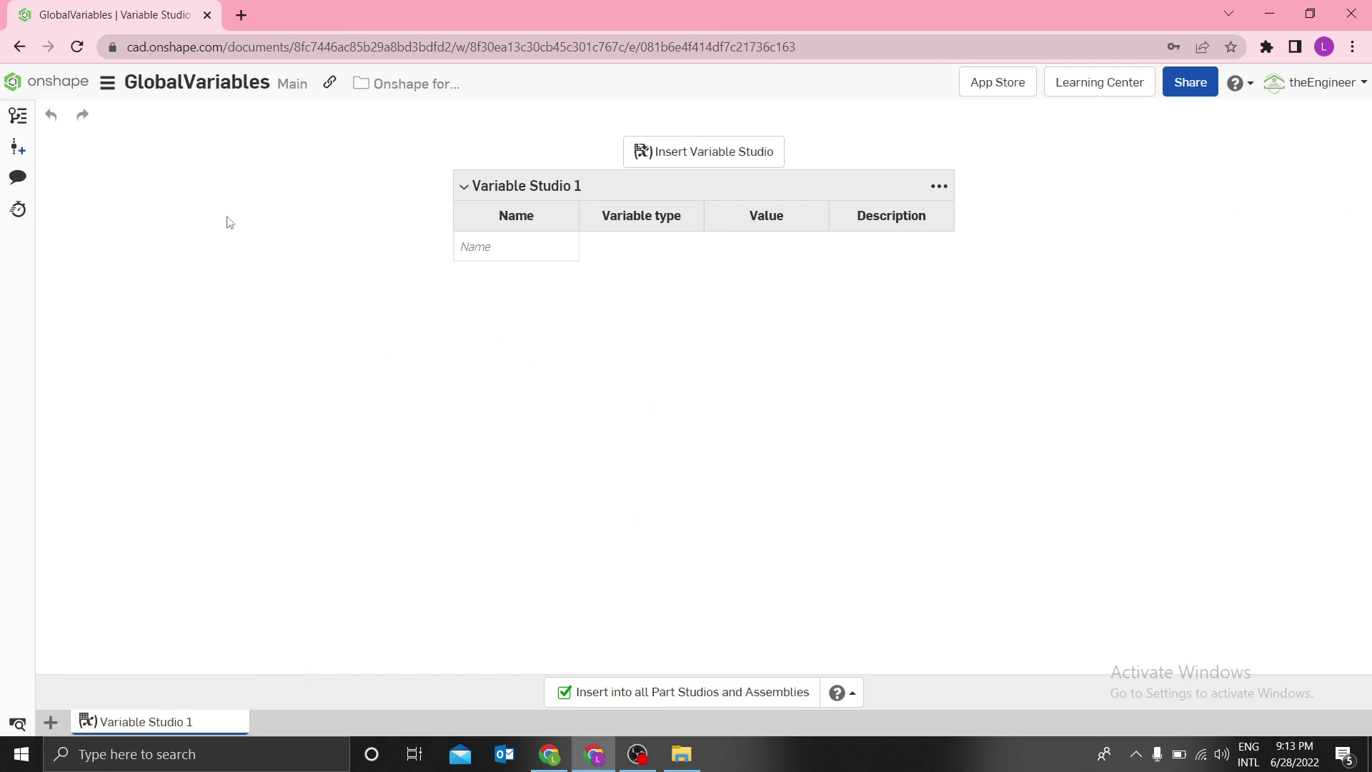
right_click(138, 721)
left_click(120, 646)
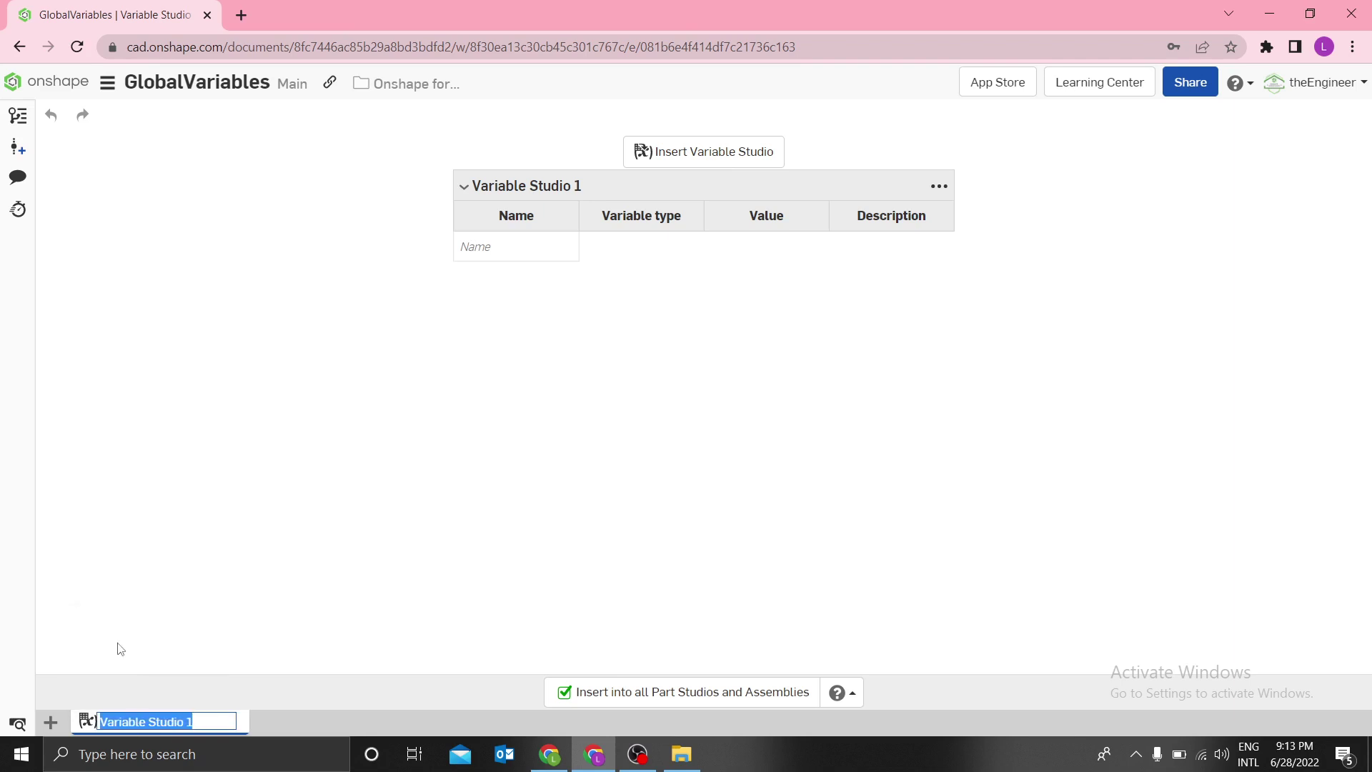
type("Ou")
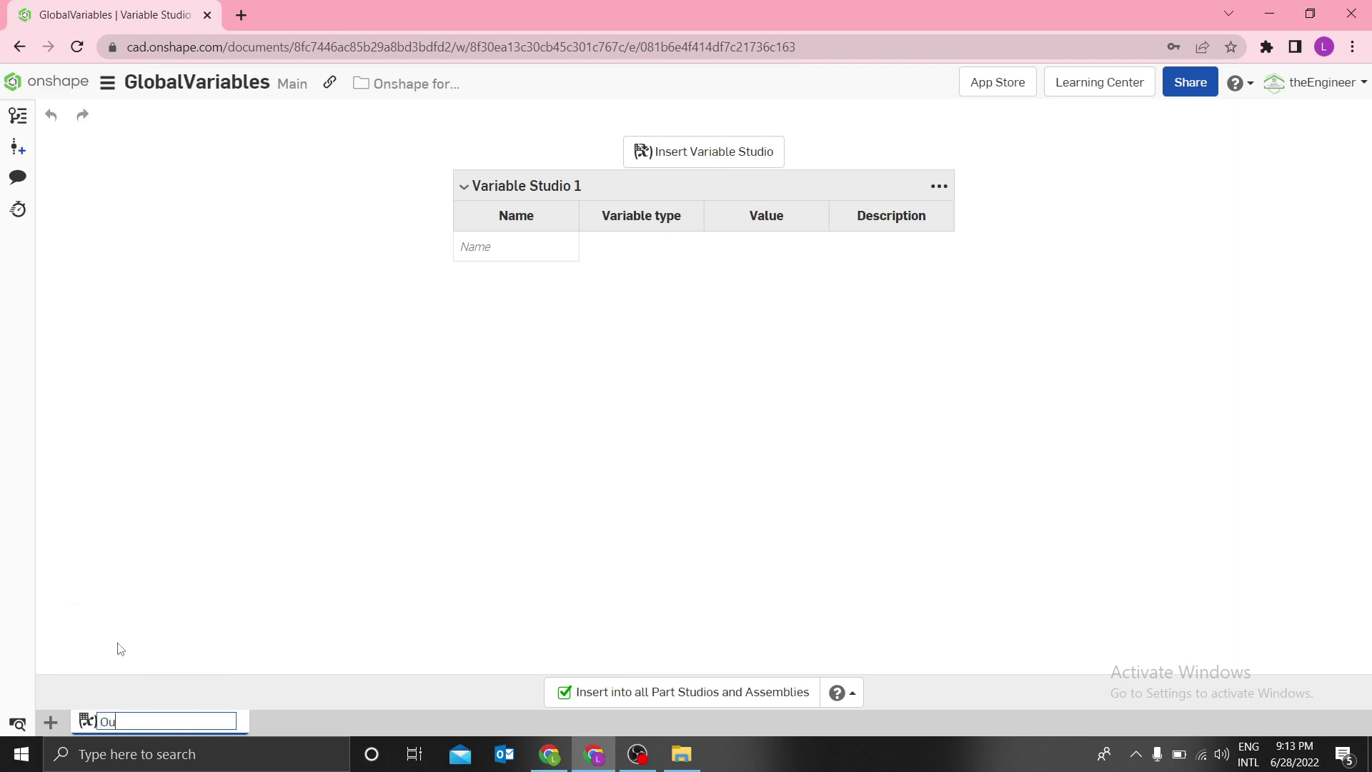
type("tside Dim")
key("Return")
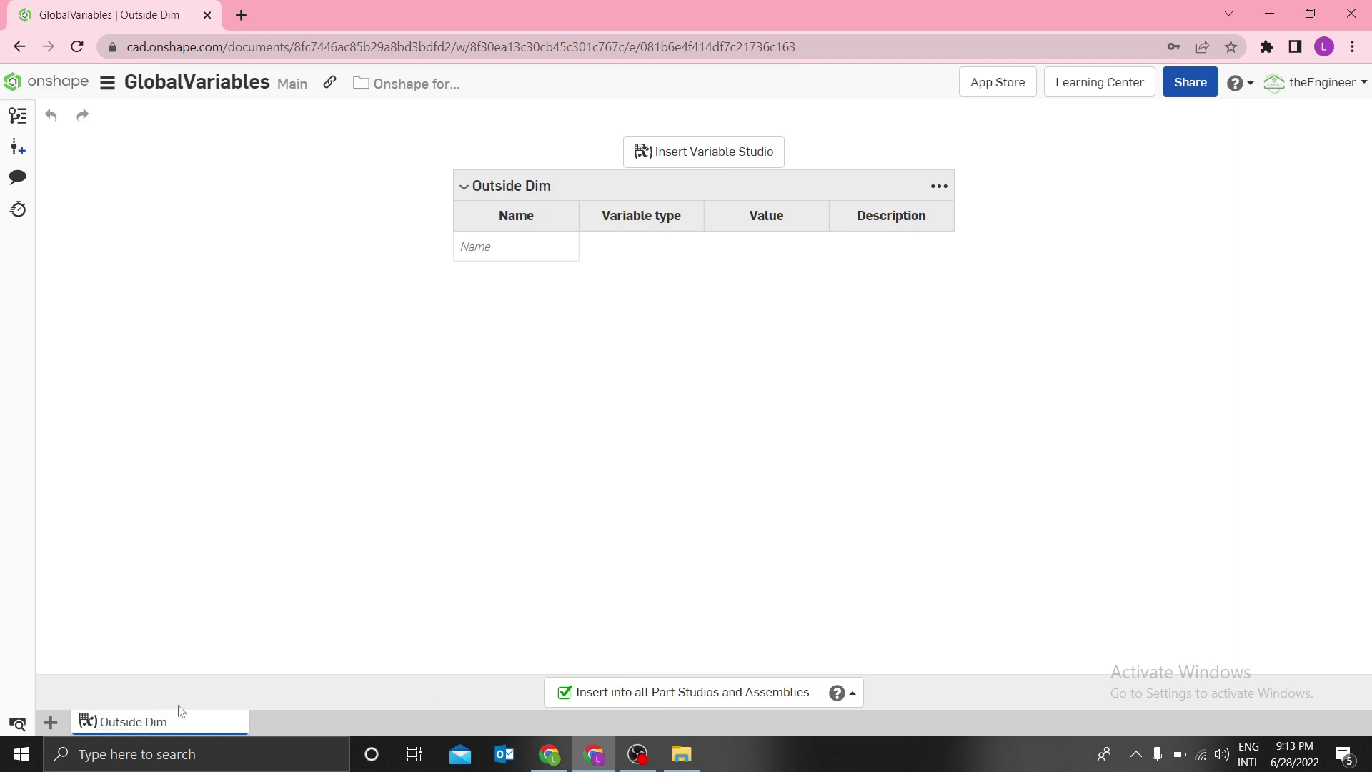
Step: Add a length variable named A_Length to the Outside Dim table and set its value to 100 mm
left_click(524, 251)
type("A")
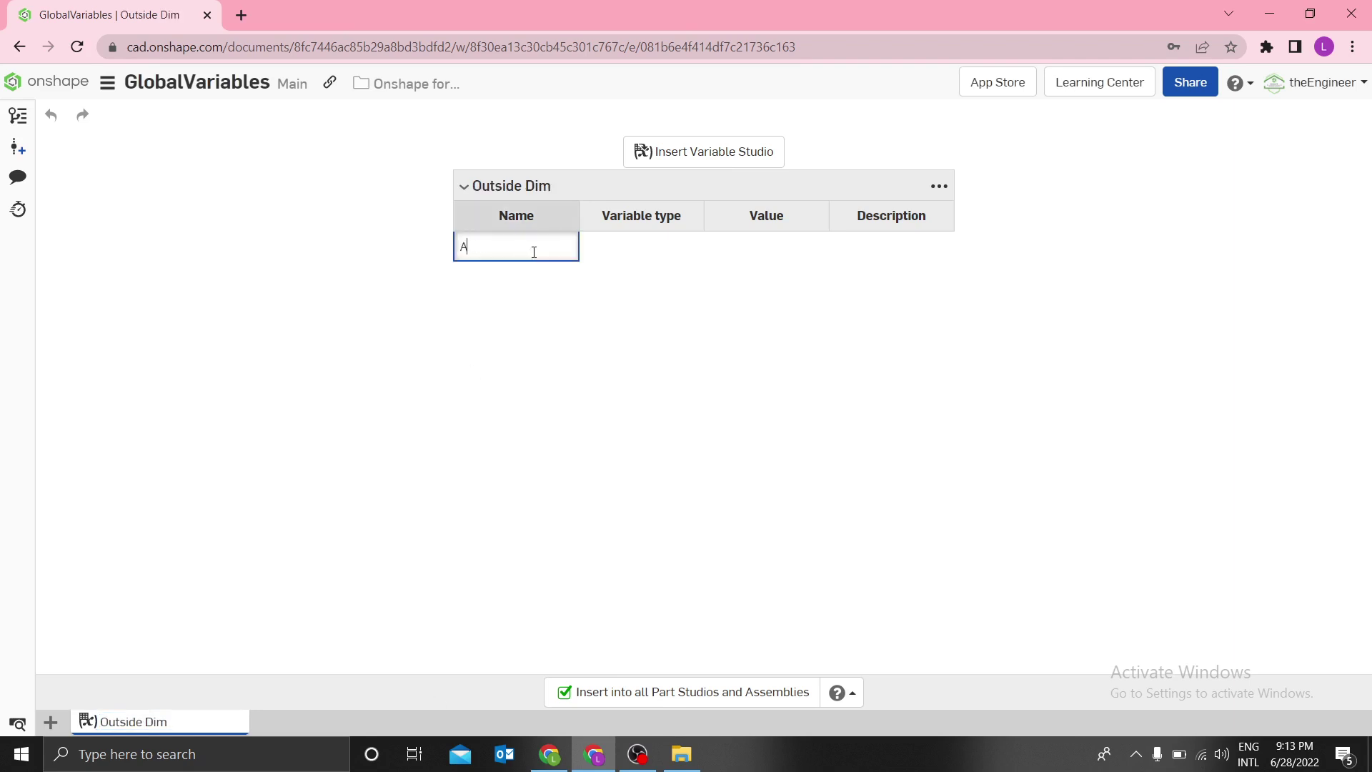
key("Return")
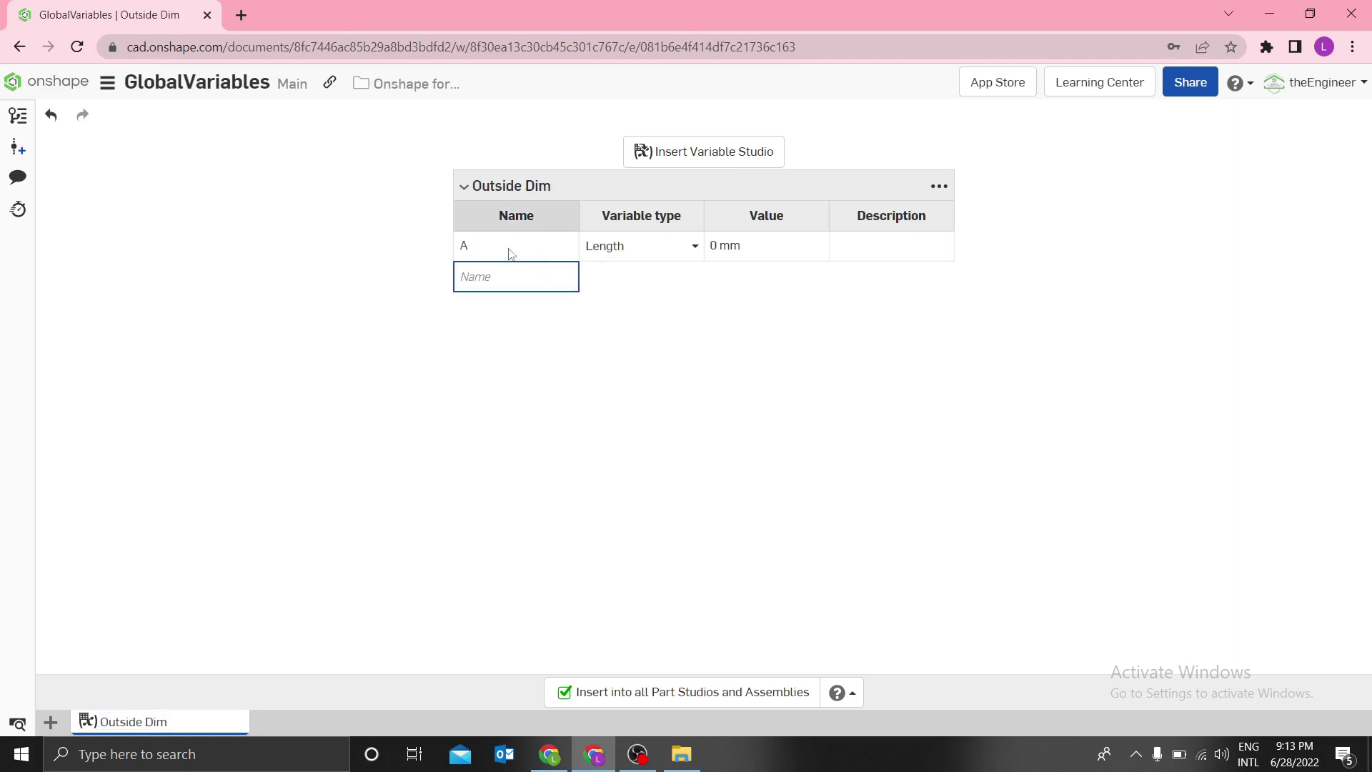
double_click(510, 250)
type("(")
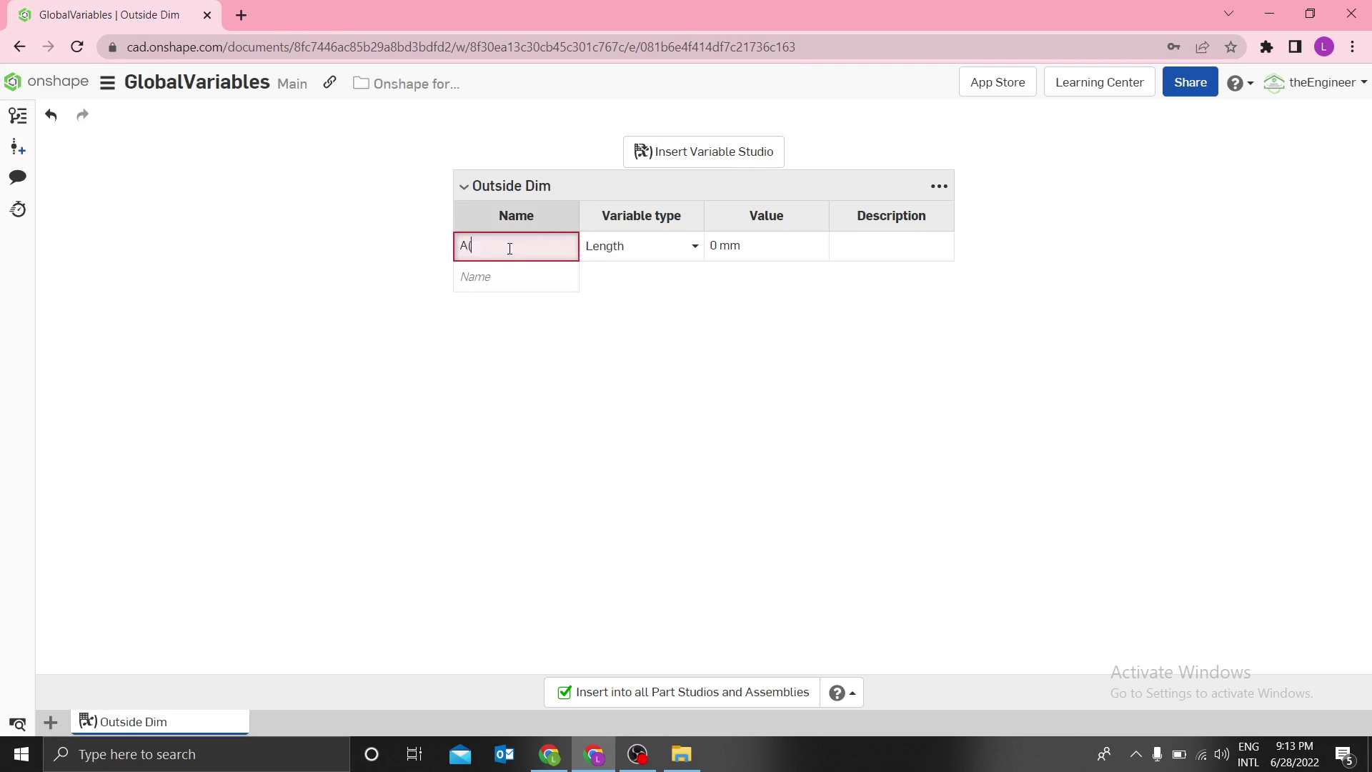
key("BackSpace")
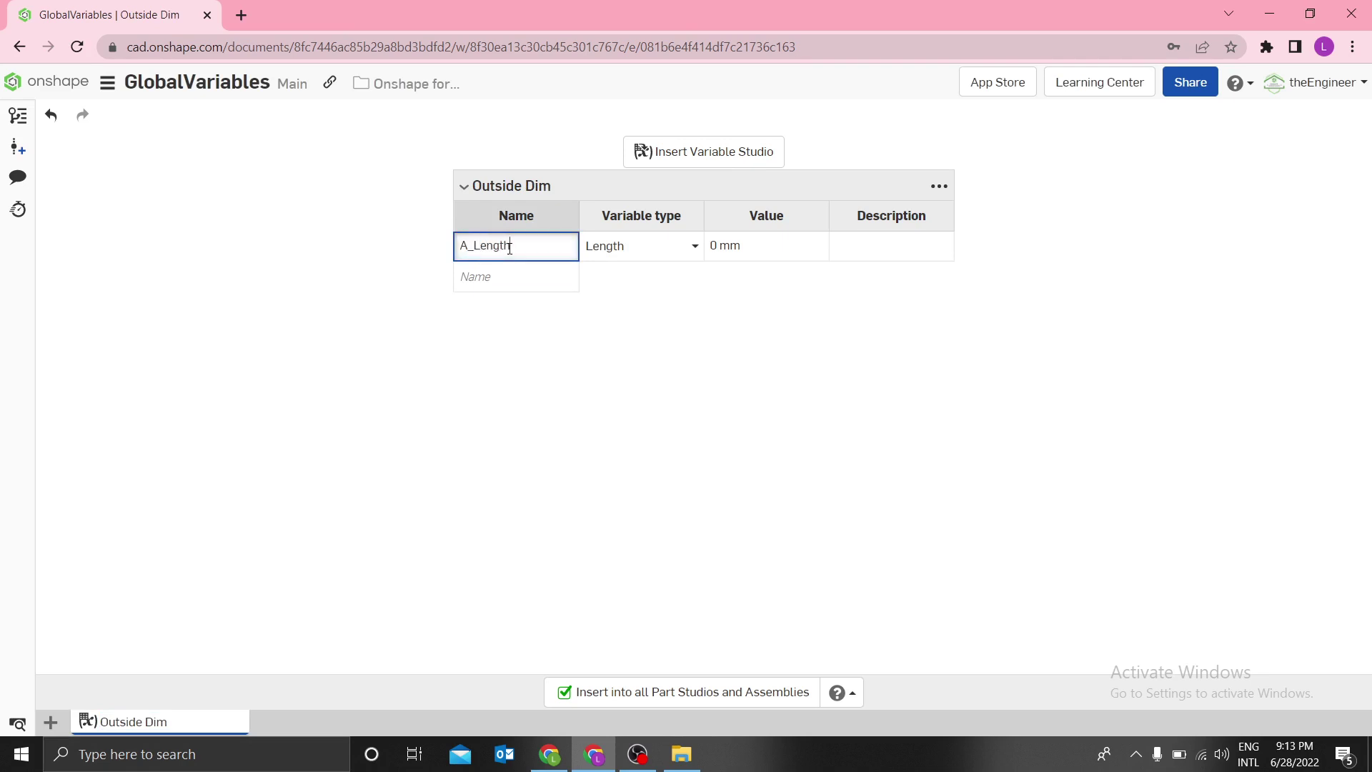
key("Return")
left_click(762, 246)
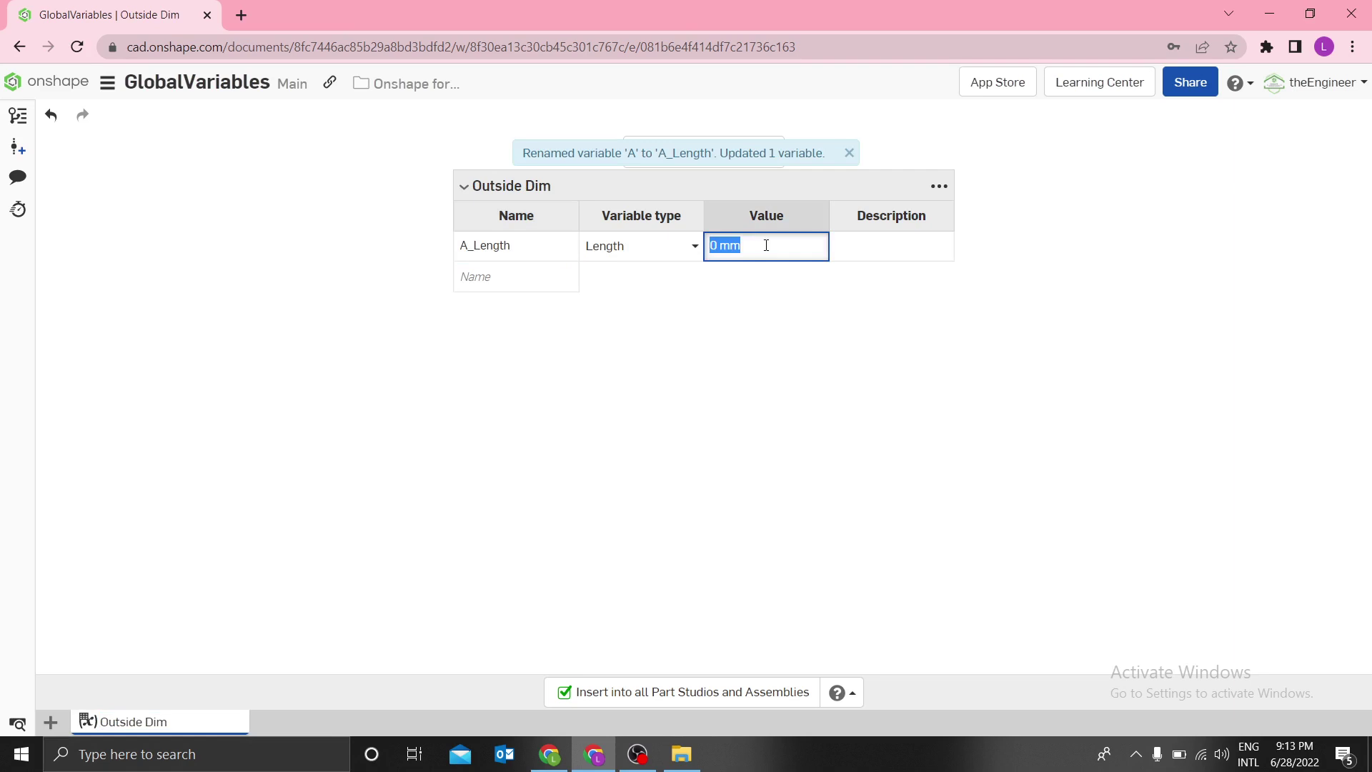
type("100")
key("Return")
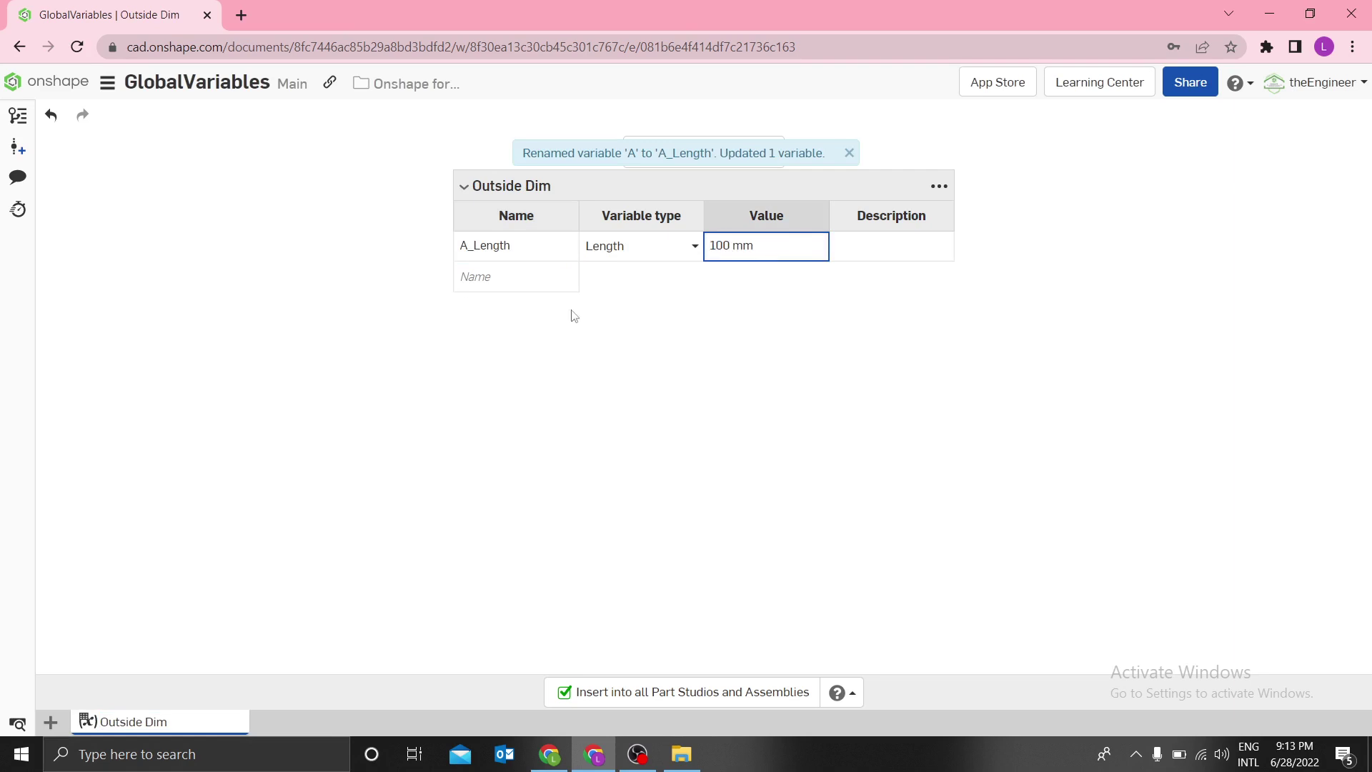
Step: Add a second length variable named B_widht and set its value to 70 mm
left_click(476, 278)
type("B")
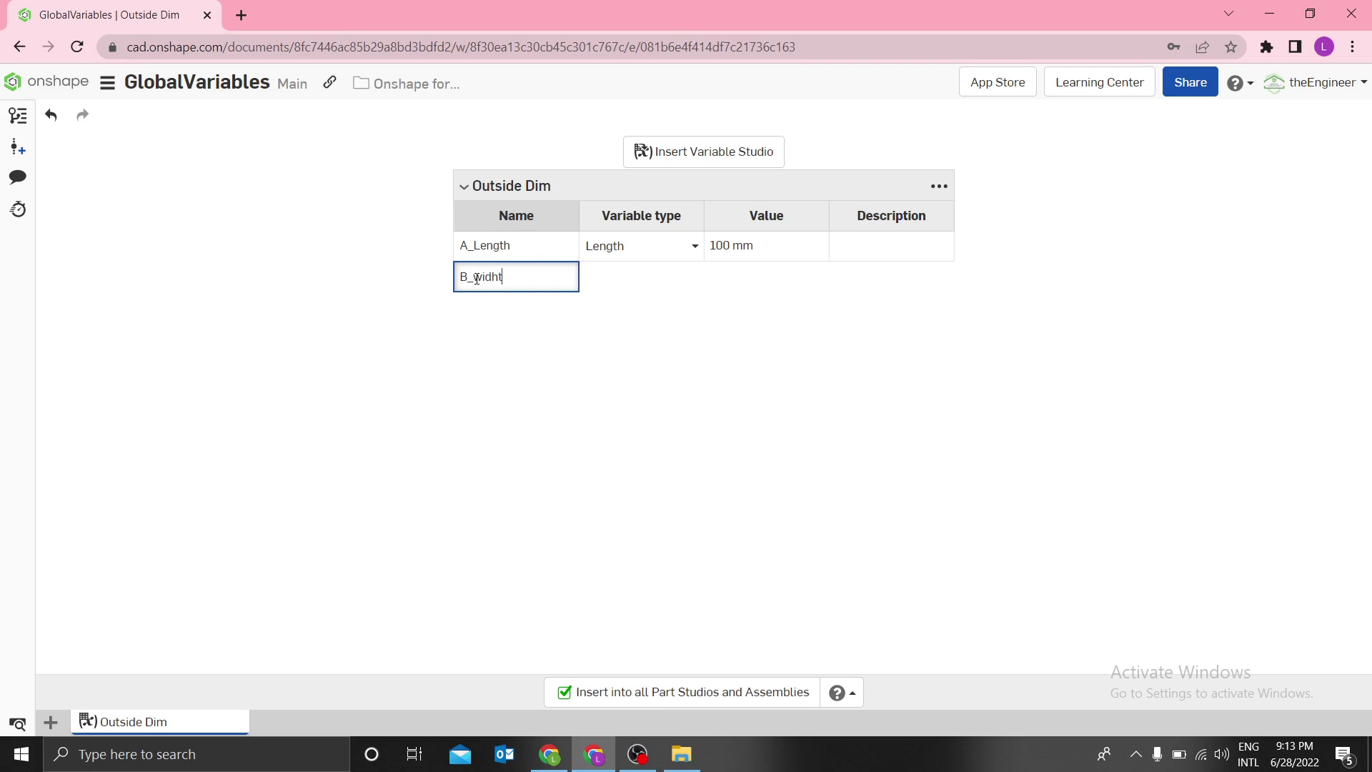
type("_widht")
key("Return")
left_click(734, 281)
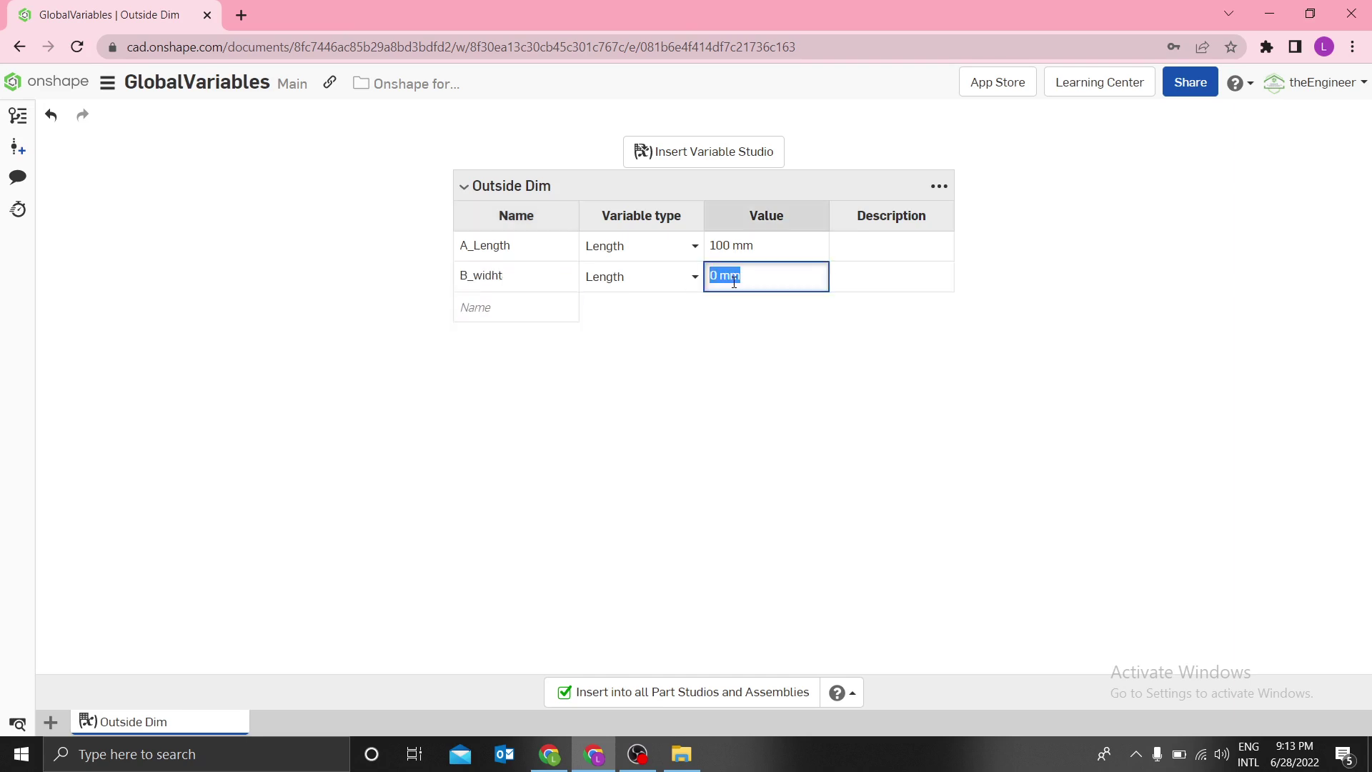
type("70")
key("Return")
Step: Enter "Outside length" as the description of the A_Length variable
left_click(871, 250)
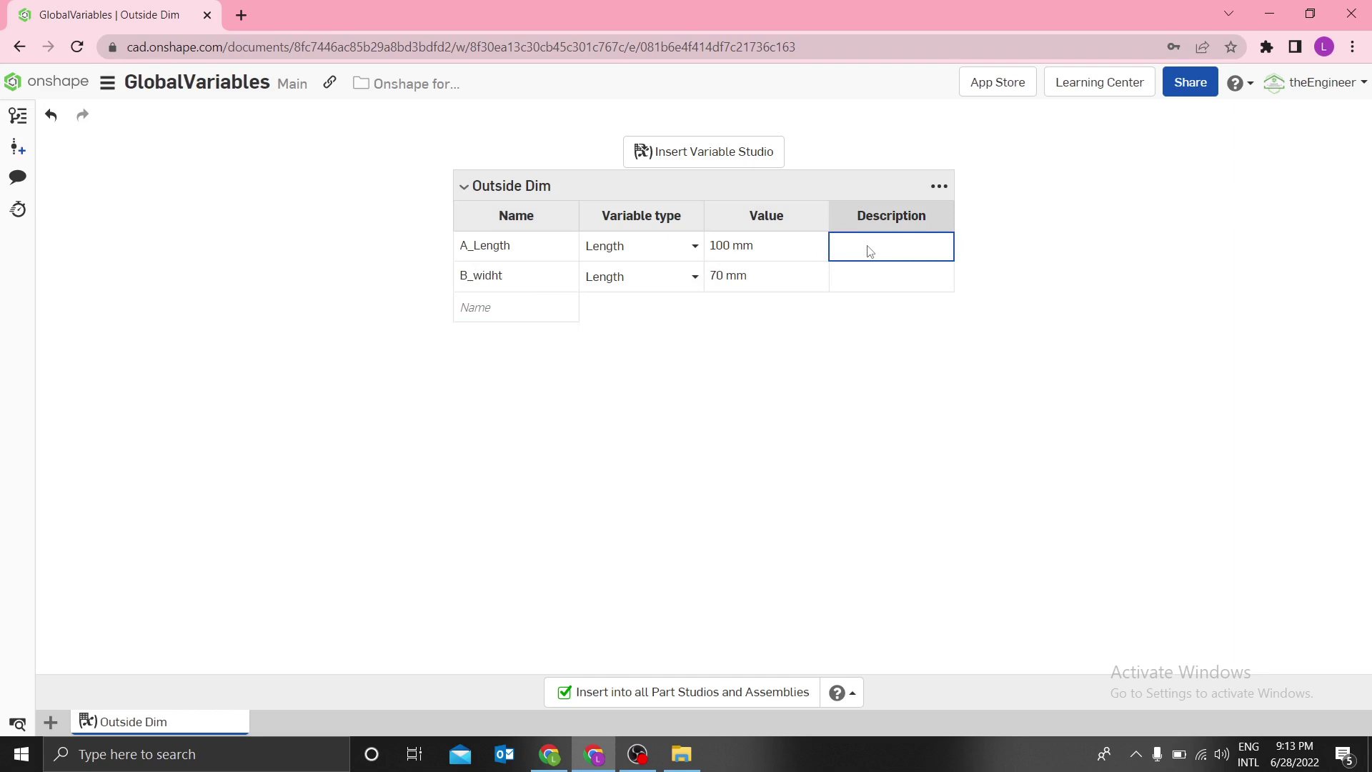
left_click(867, 249)
type("Outsid")
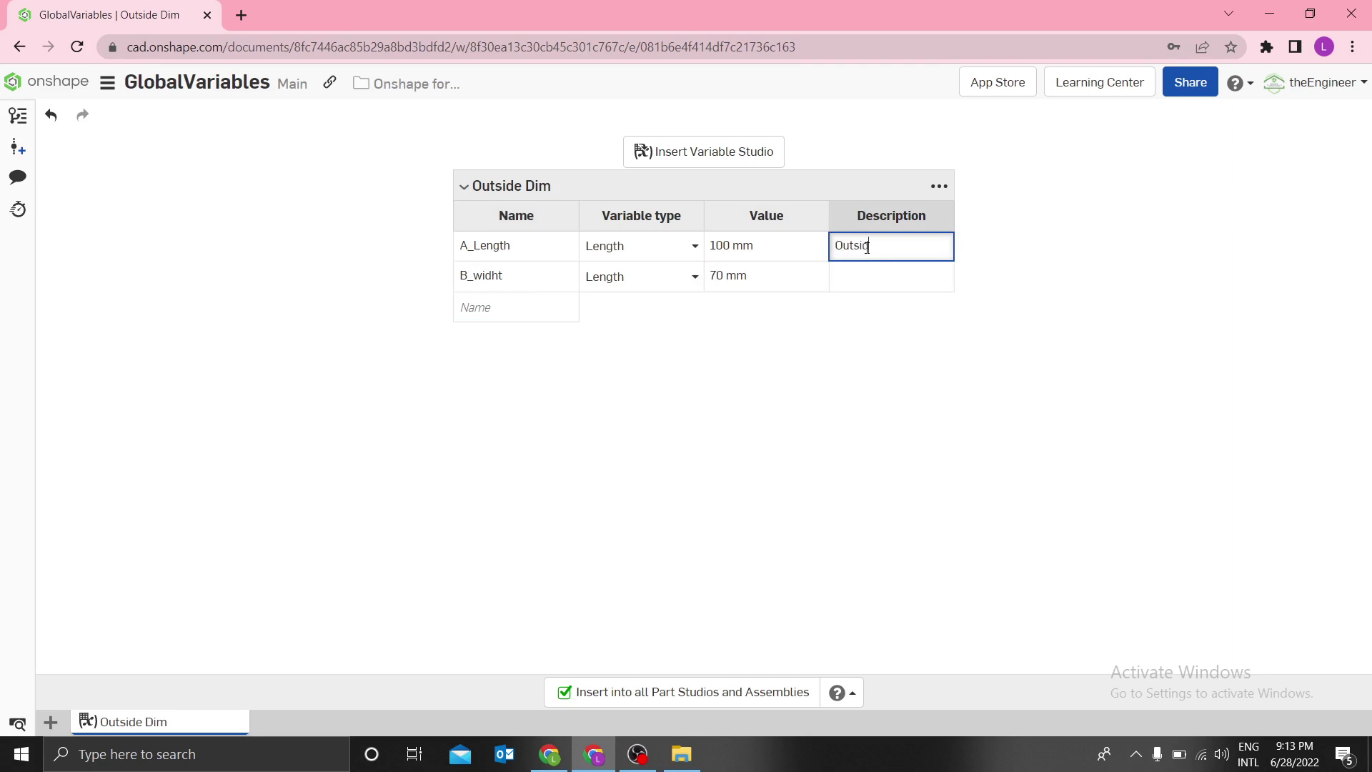
type("e length")
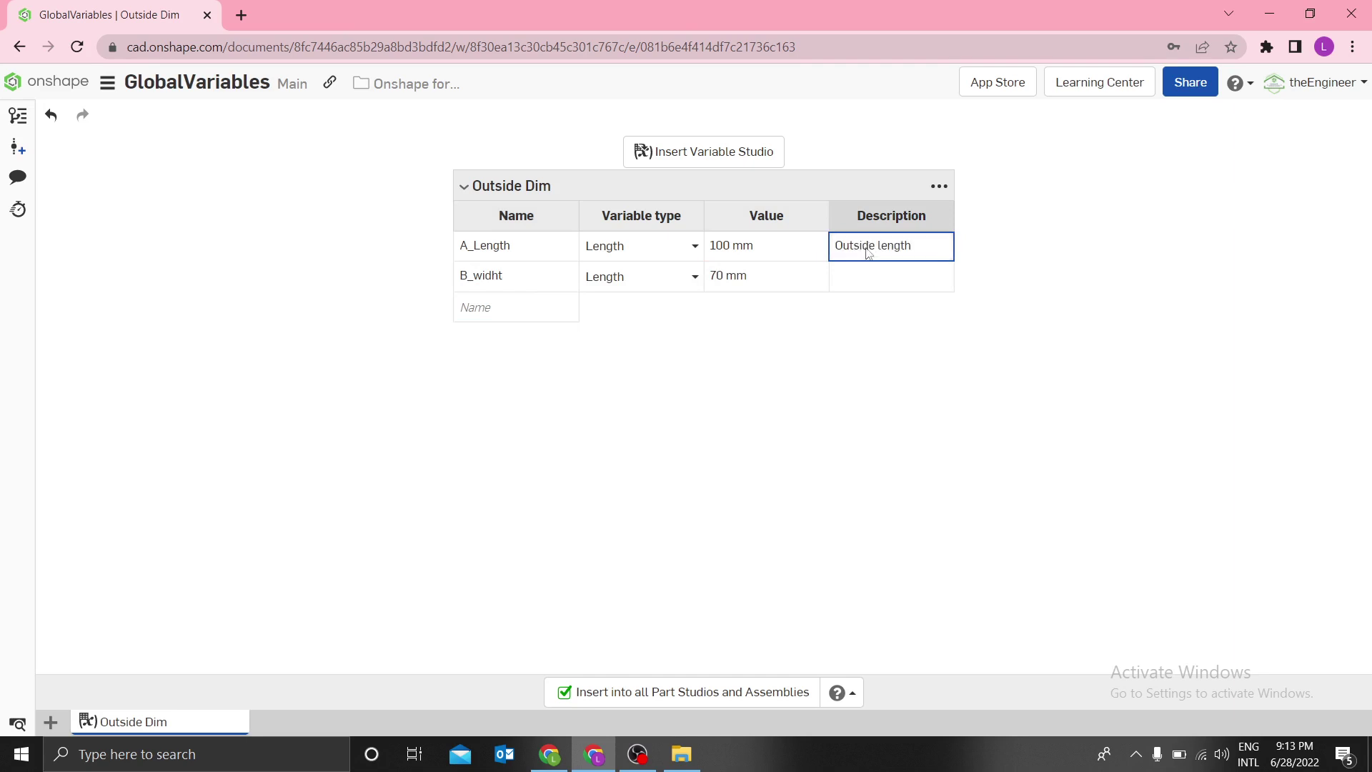
key("Return")
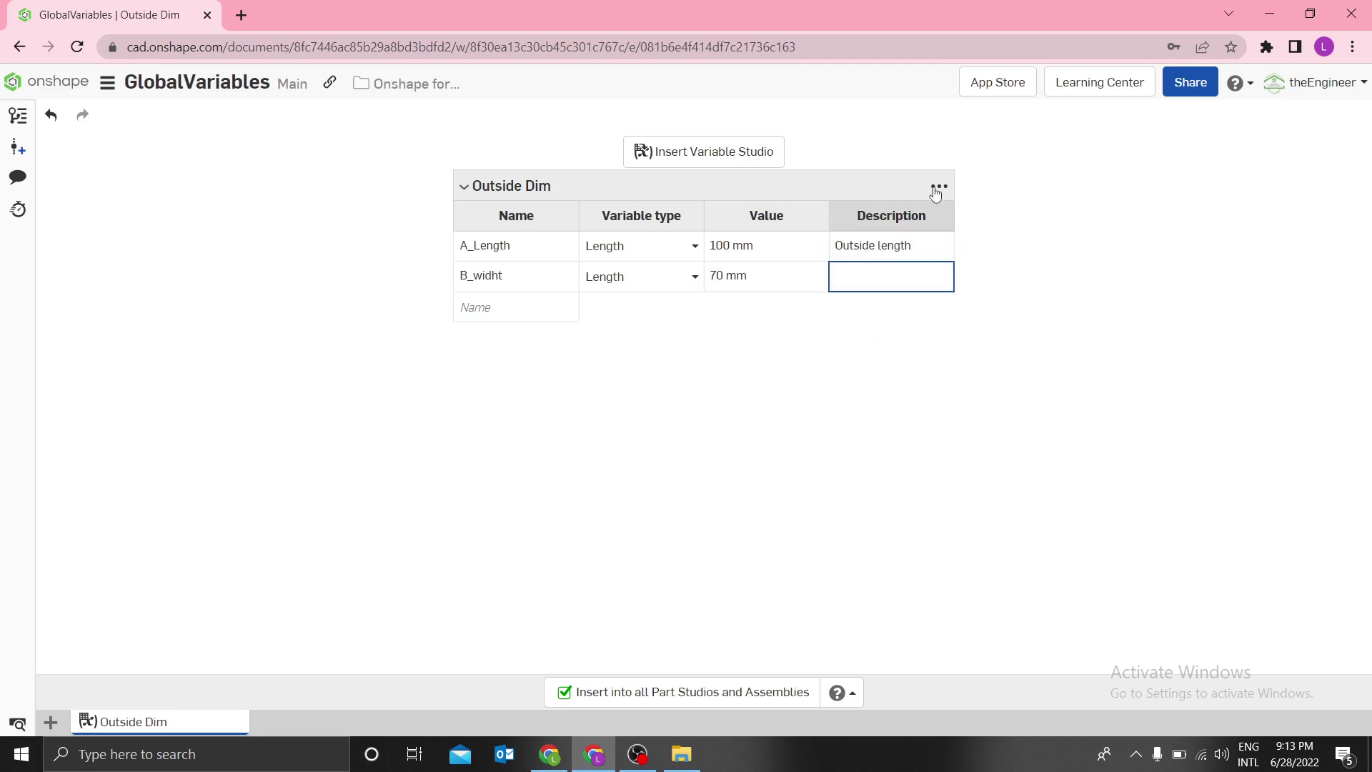
Step: Correct the spelling of the second variable's name to B_width
left_click(493, 308)
left_click(501, 276)
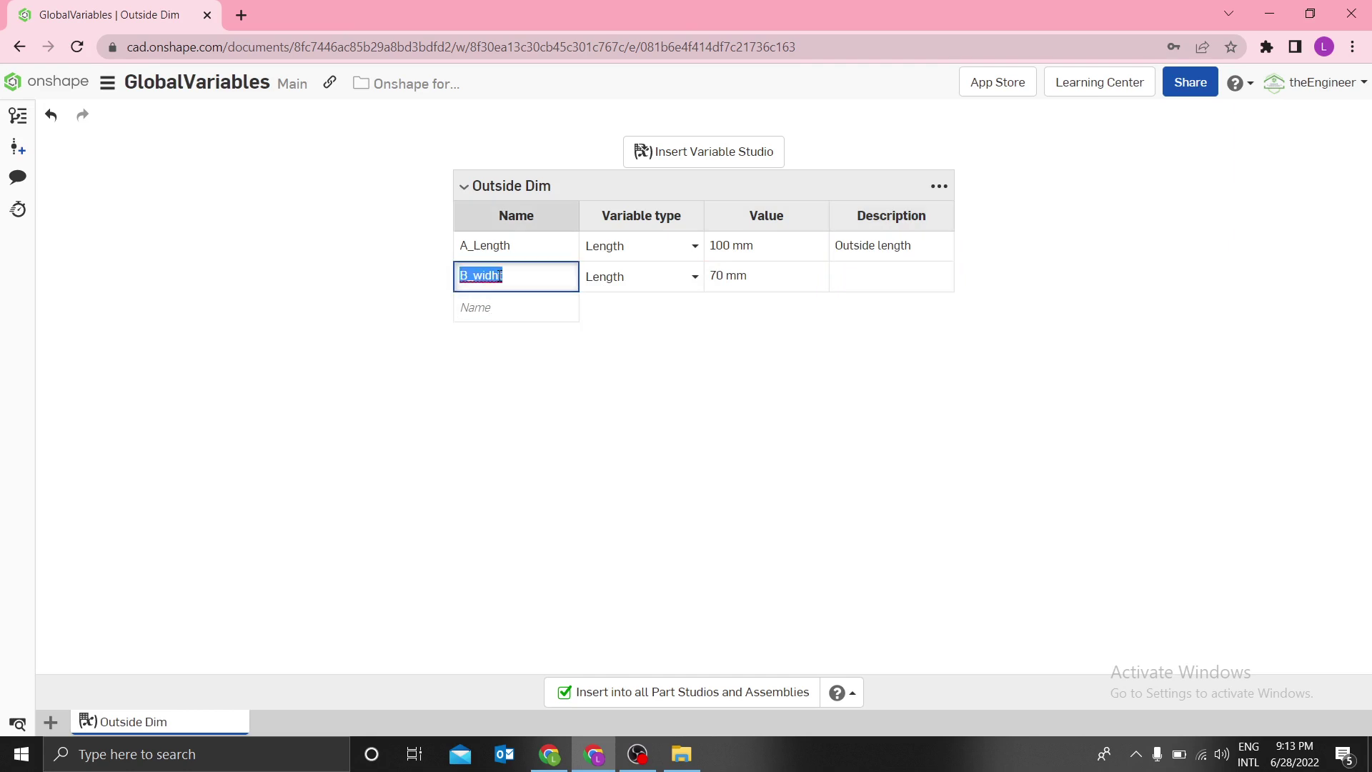
left_click(526, 274)
key("BackSpace")
key("BackSpace")
key("Return")
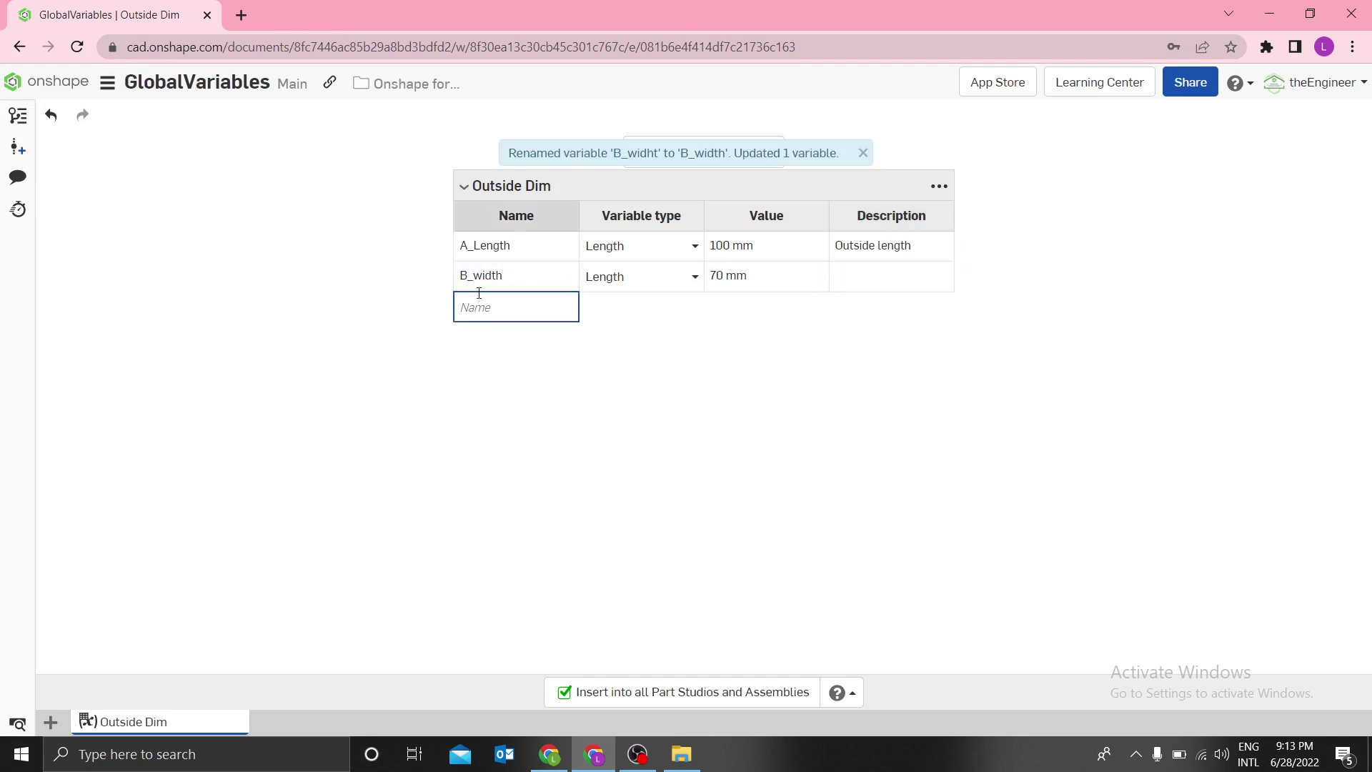
Step: Add a variable named Theta of type Angle and set its value to 60 deg
left_click(472, 309)
type("Theta")
key("Return")
left_click(690, 313)
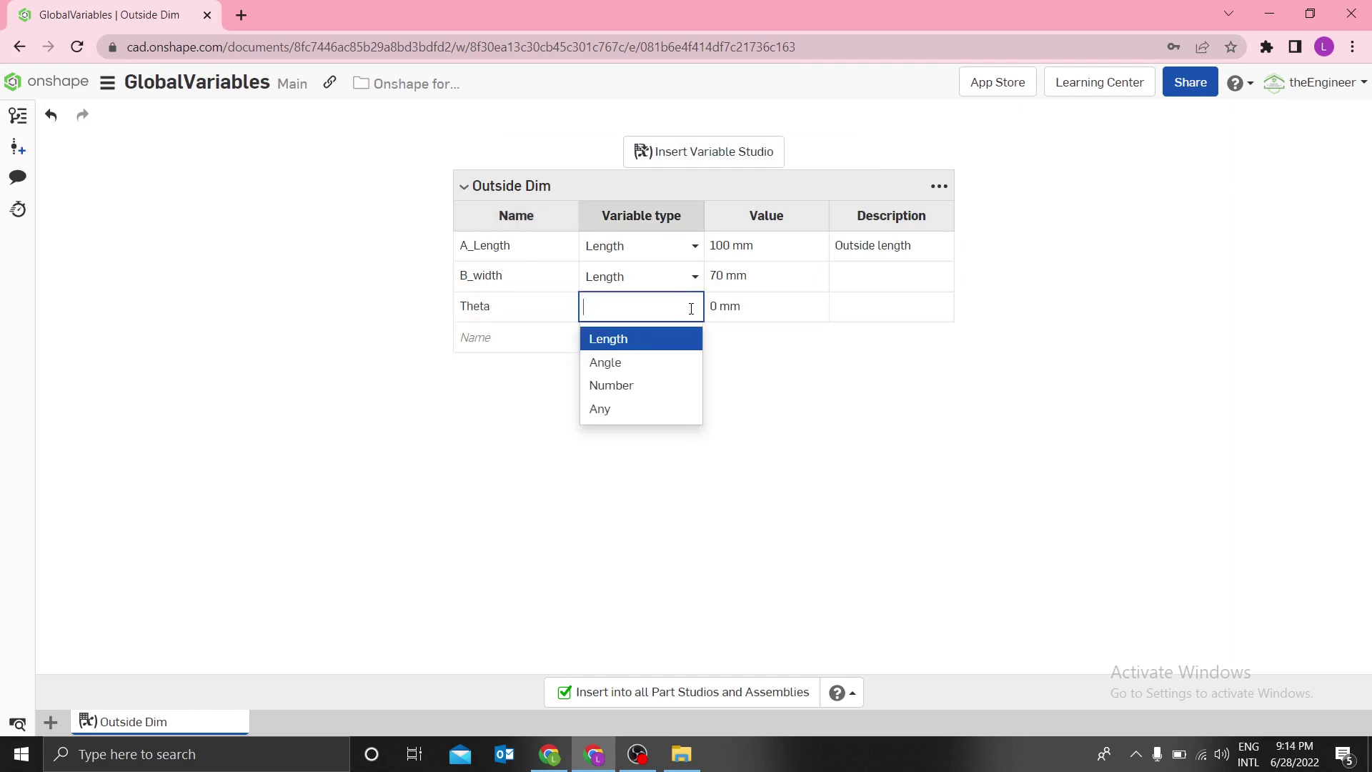
left_click(607, 361)
left_click(748, 309)
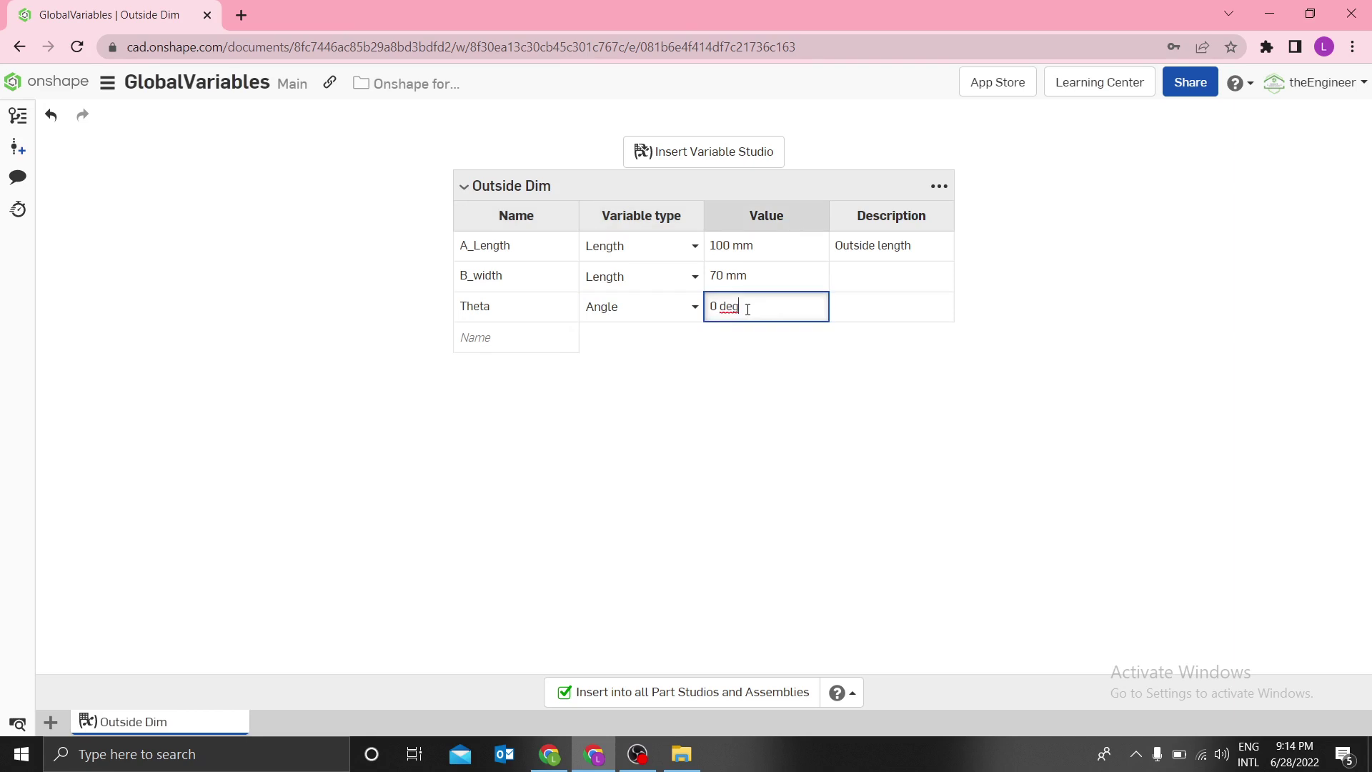
left_click_drag(749, 309, 699, 310)
type("60 deg")
Step: Add a variable named No_Of_Holes of type Number and set its value to 5
left_click(511, 339)
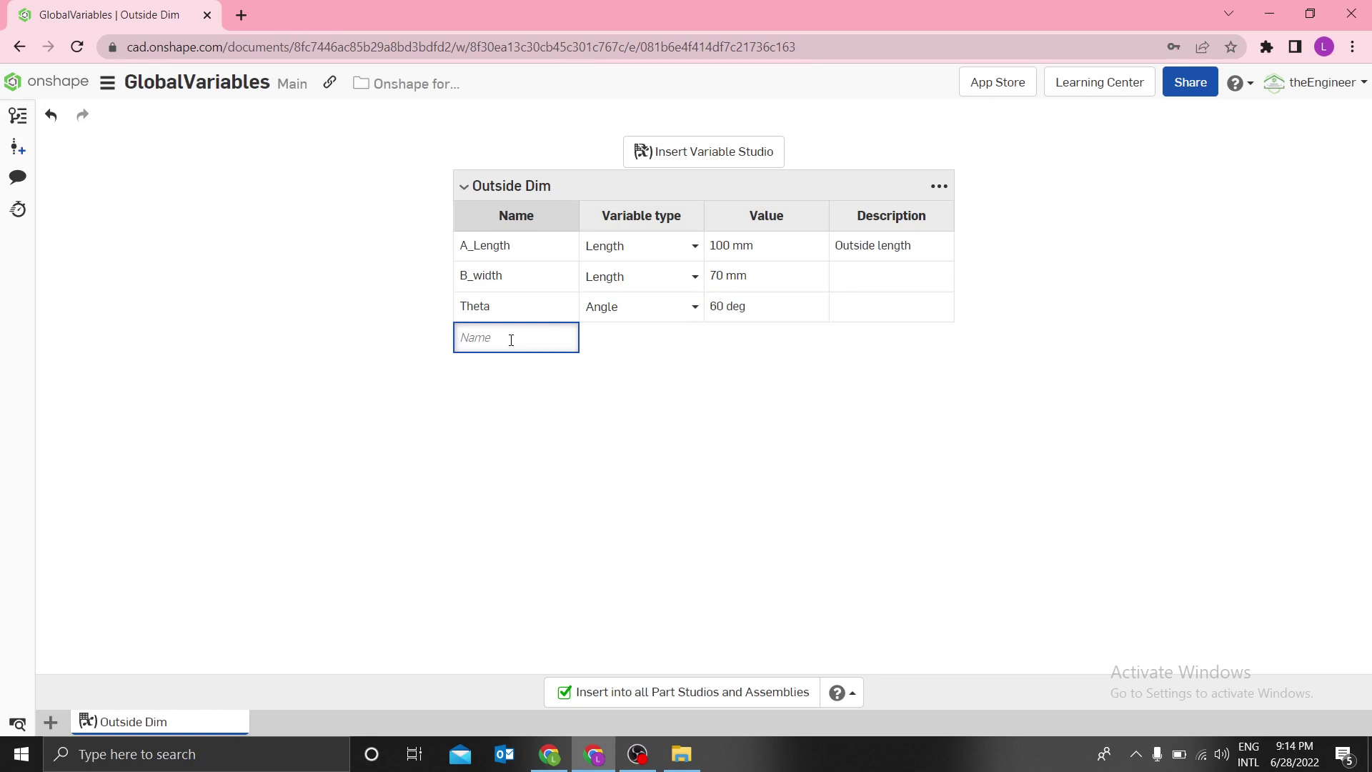
type("No c")
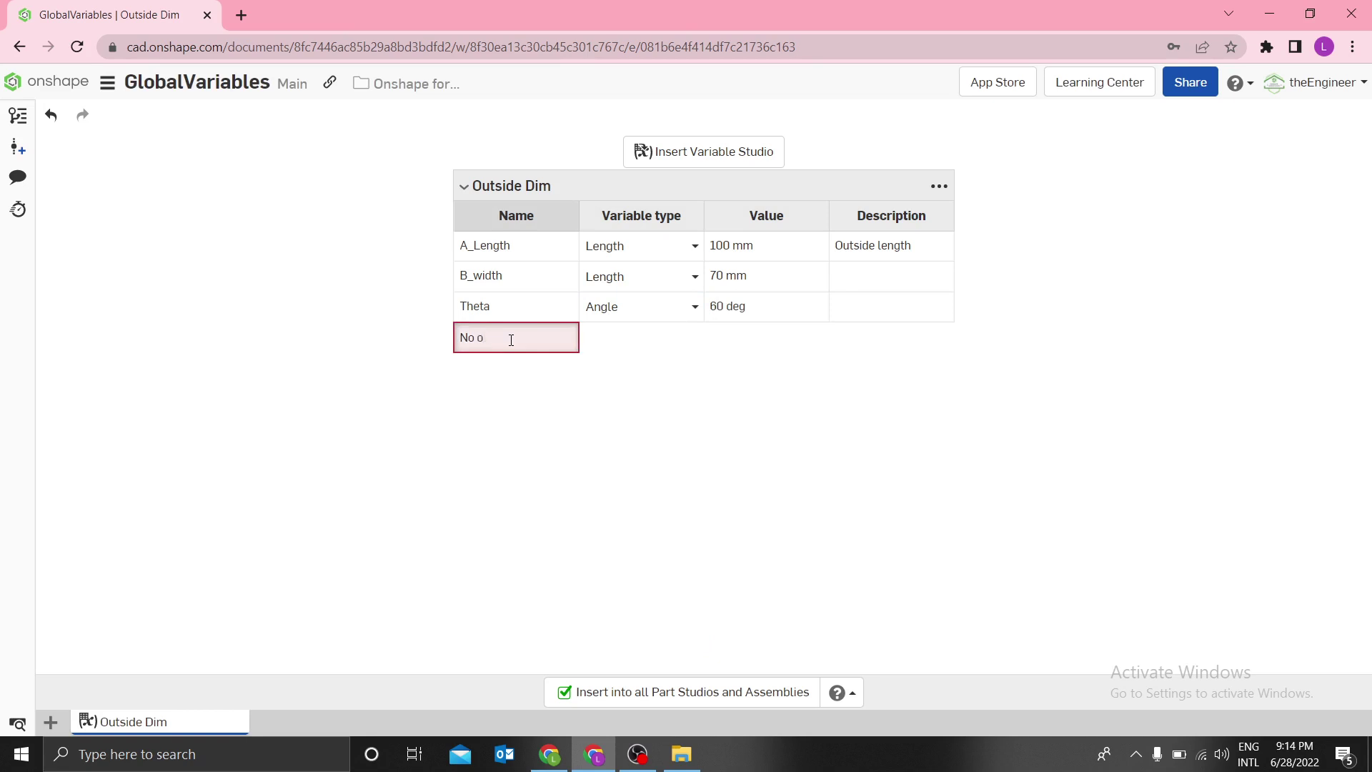
key("BackSpace")
key("BackSpace")
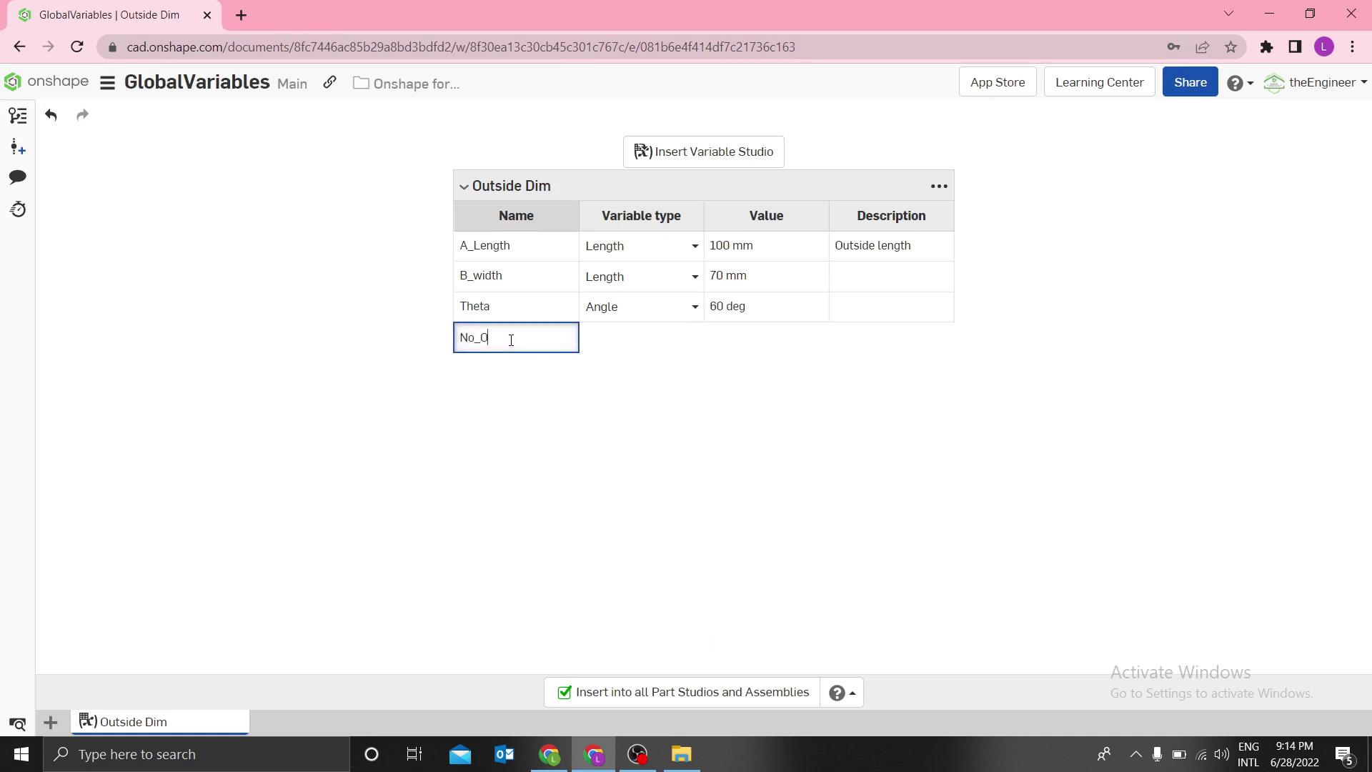
type("_Of_Holes")
key("Return")
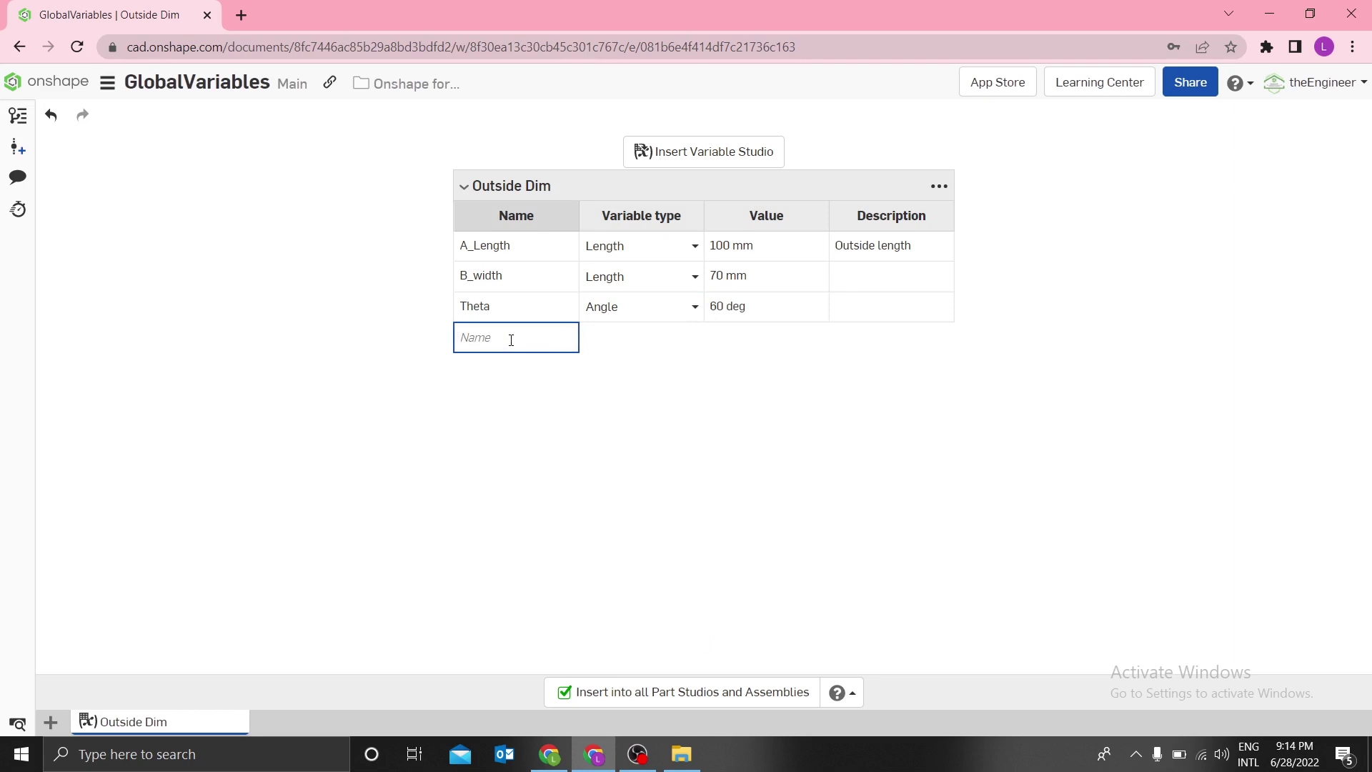
left_click(652, 347)
left_click(661, 348)
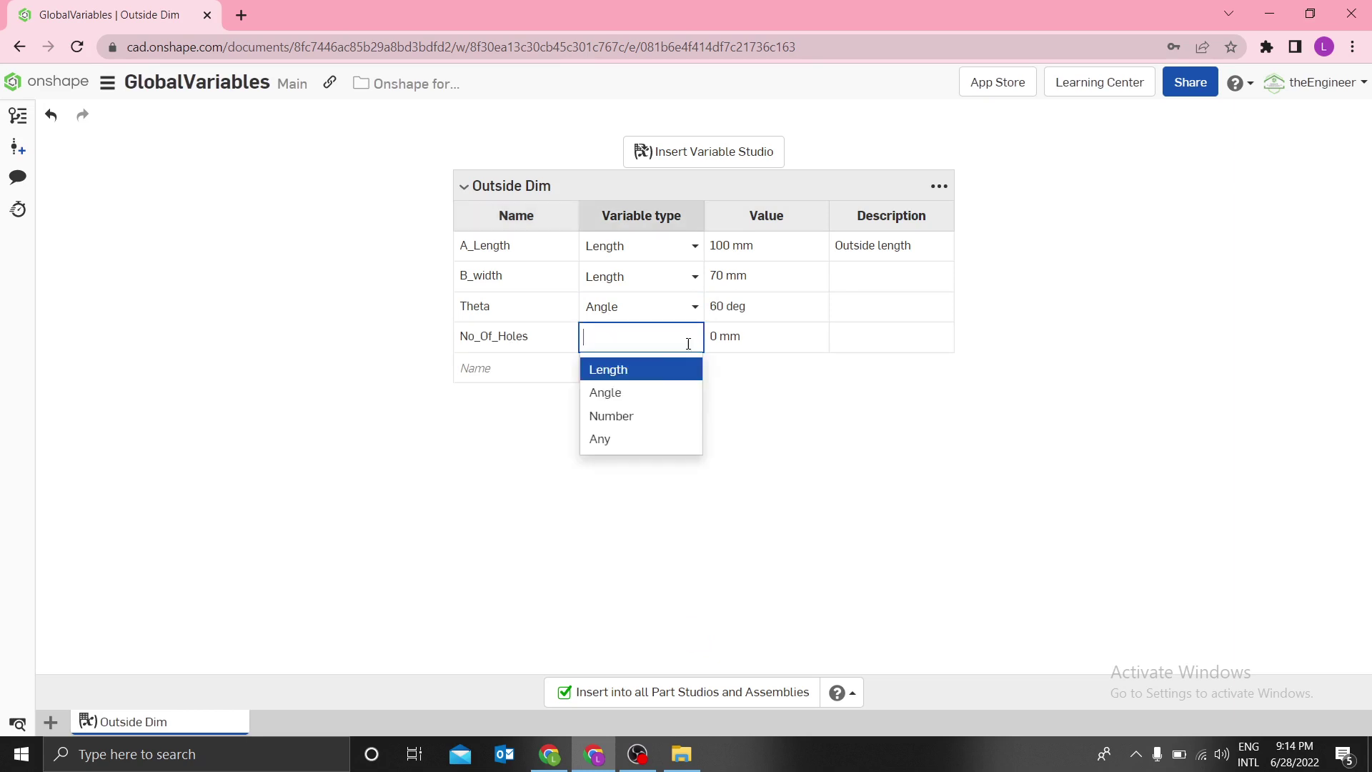
left_click(622, 421)
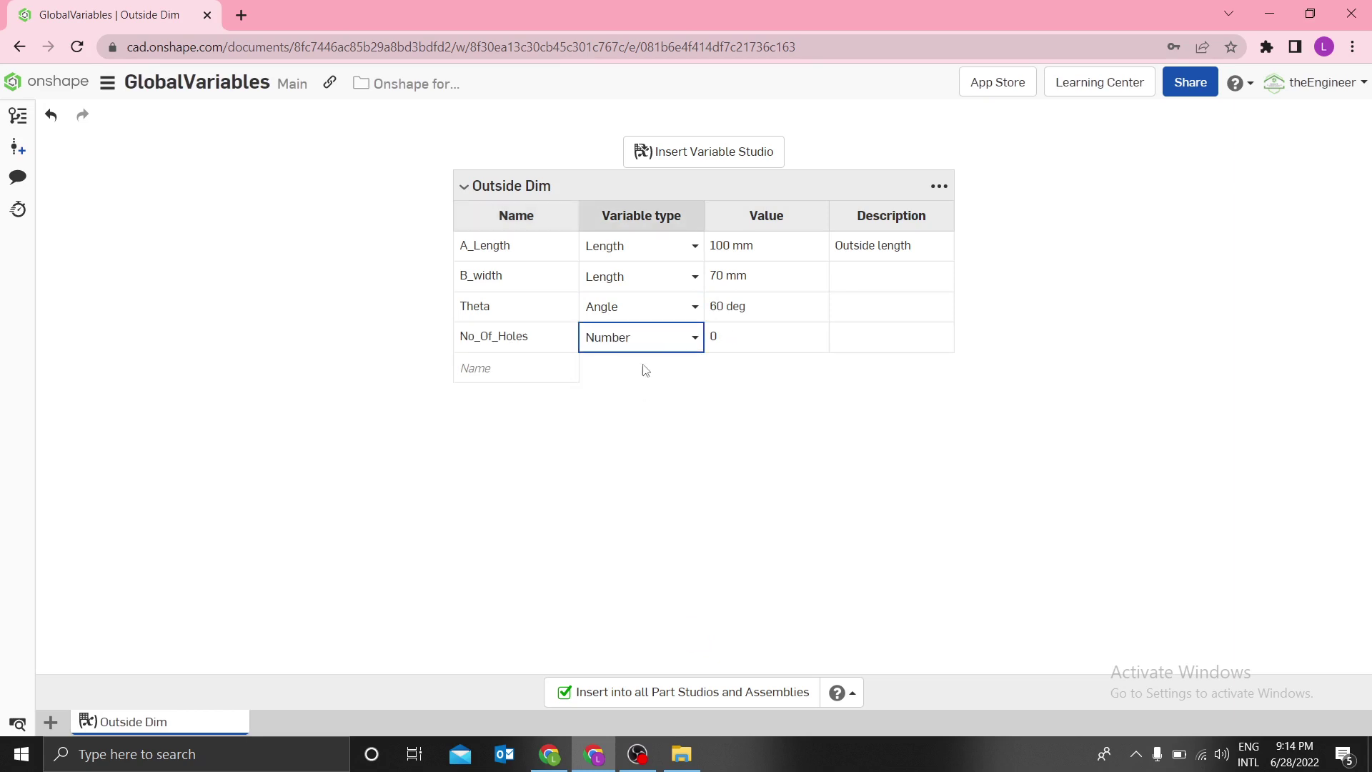
left_click(740, 339)
type("5")
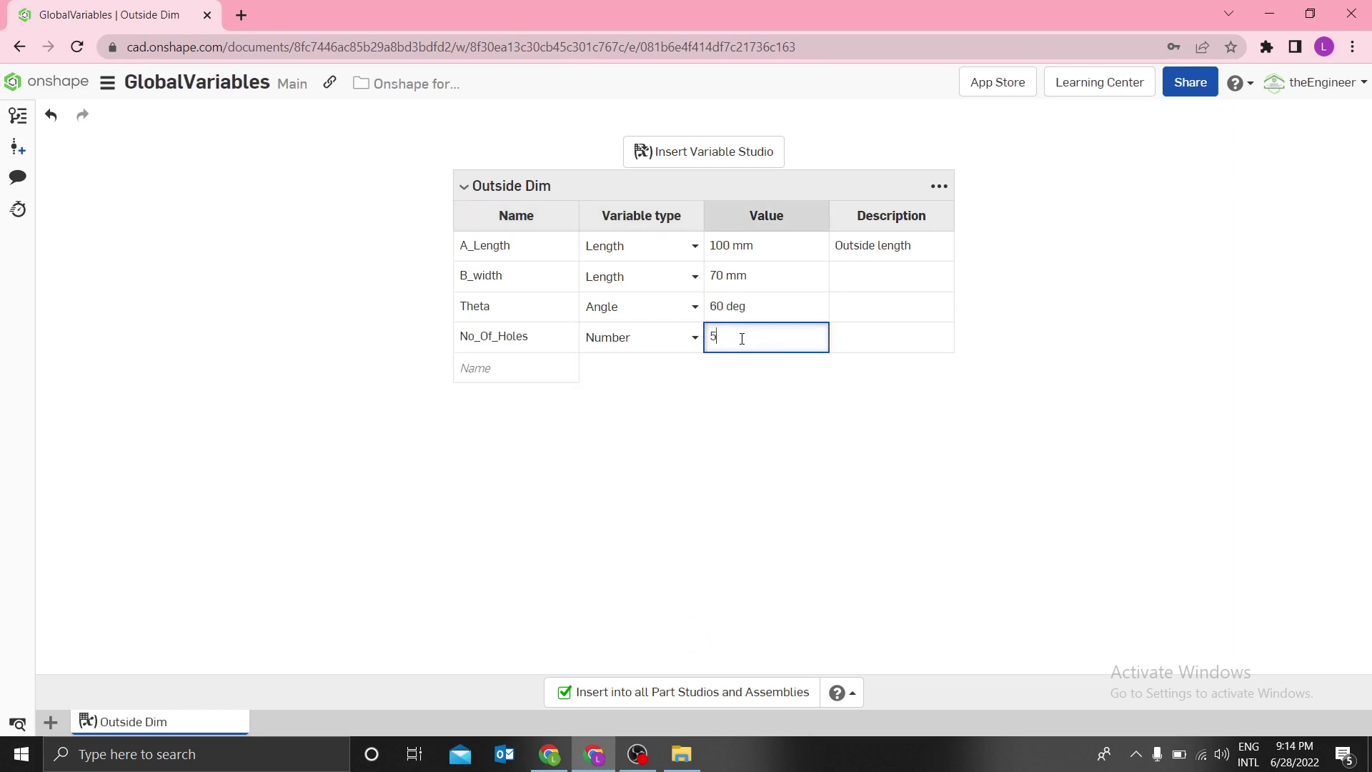
key("Return")
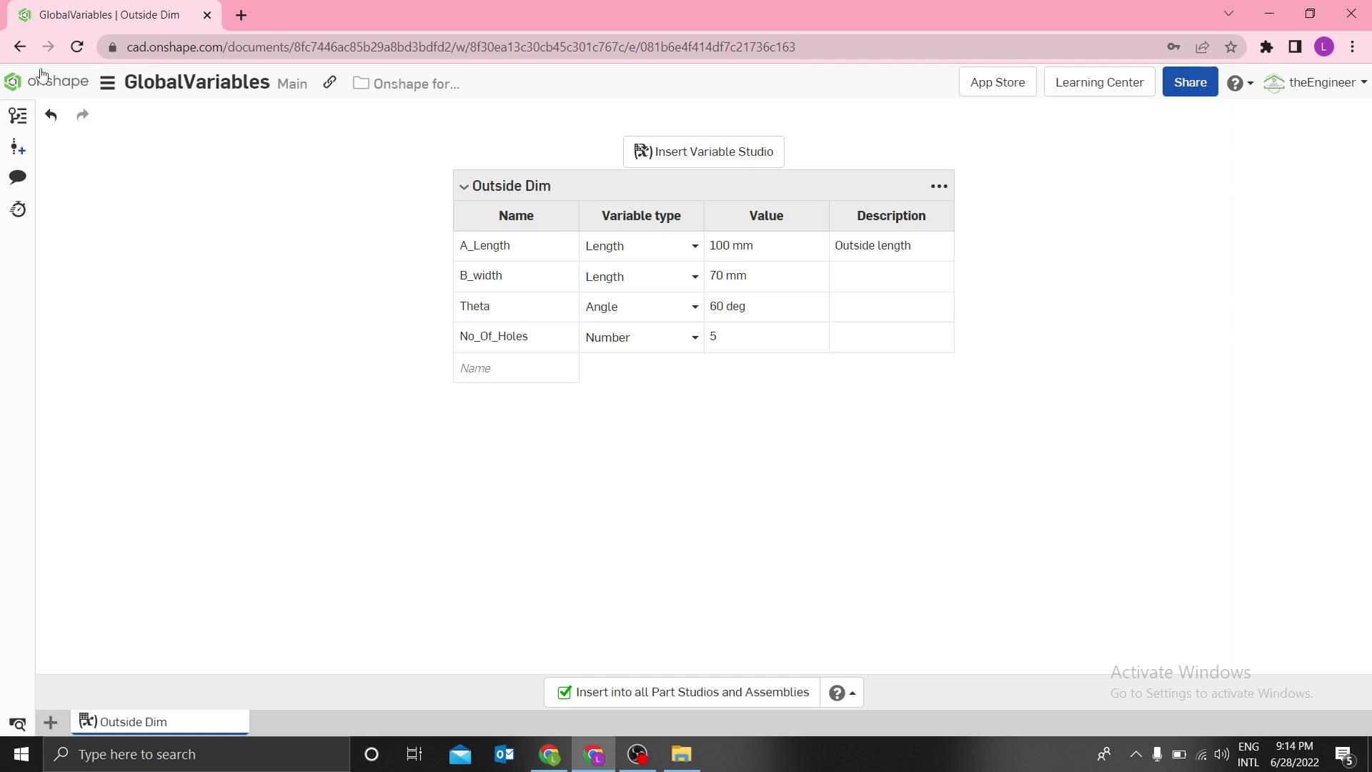
Step: Create version V1 of the GlobalVariables document from Main with the description "Has ........."
left_click(15, 147)
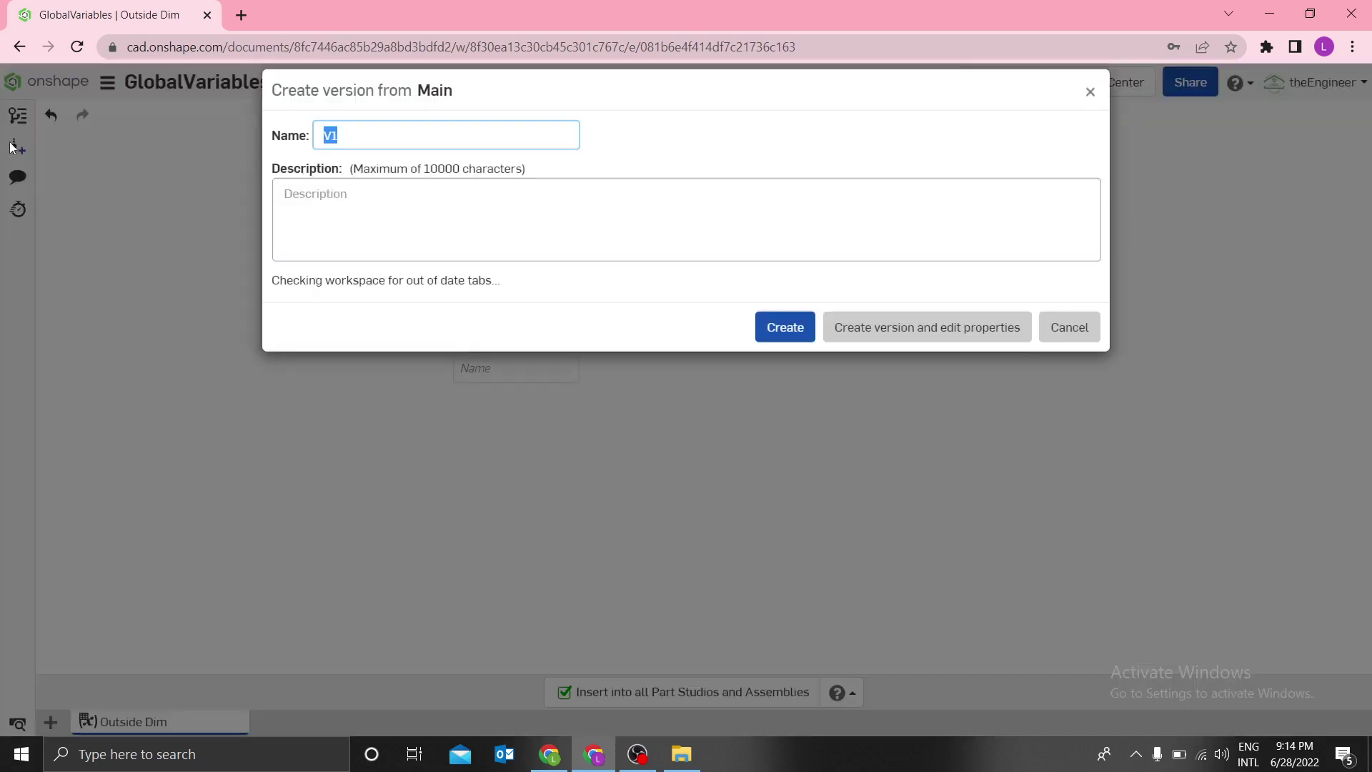
left_click(403, 163)
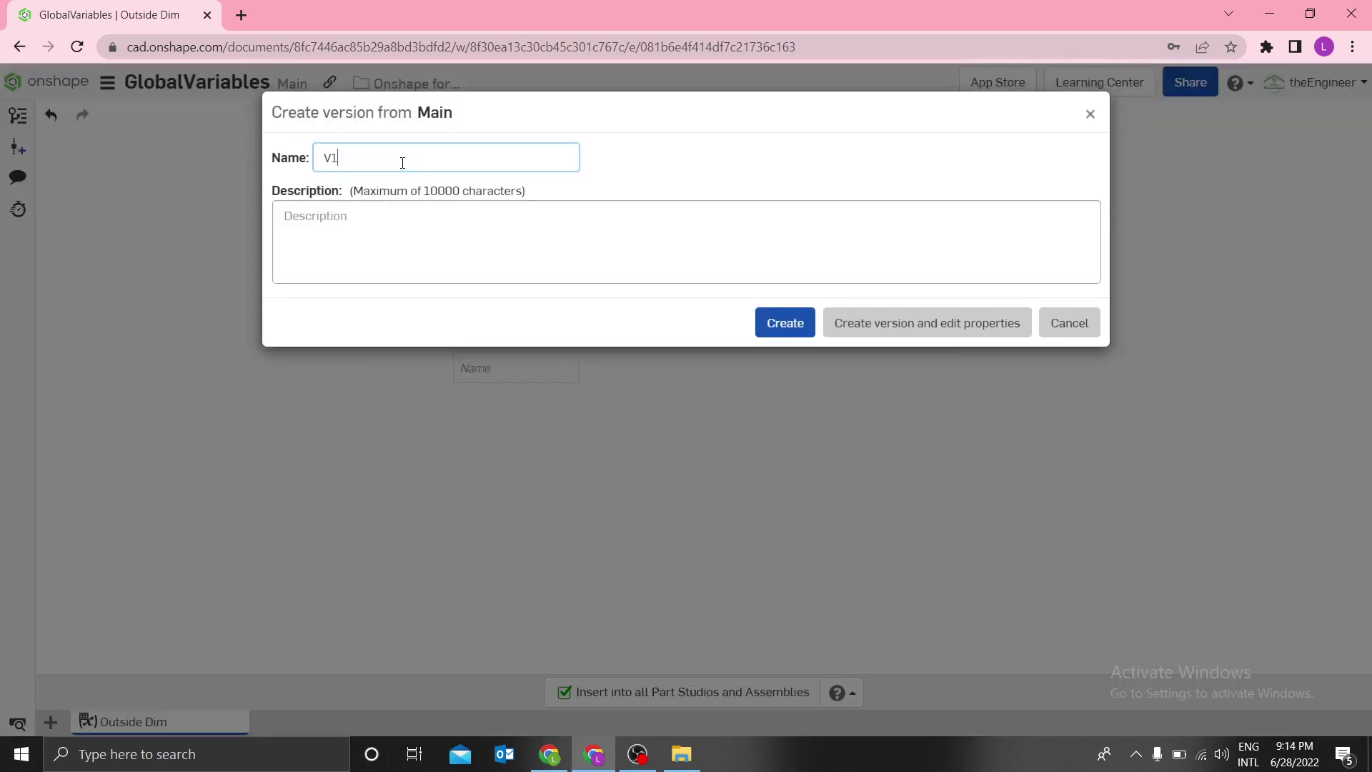
left_click(374, 212)
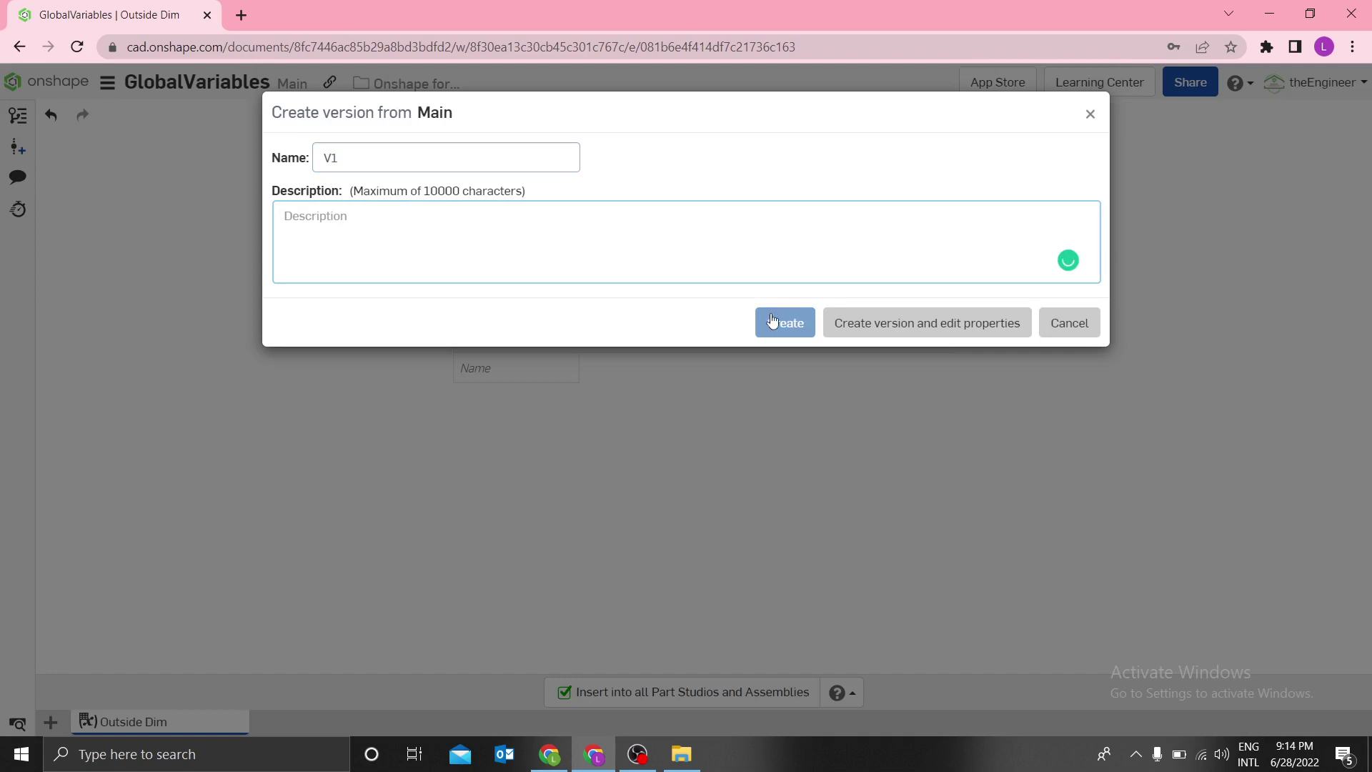
left_click(403, 162)
left_click(378, 151)
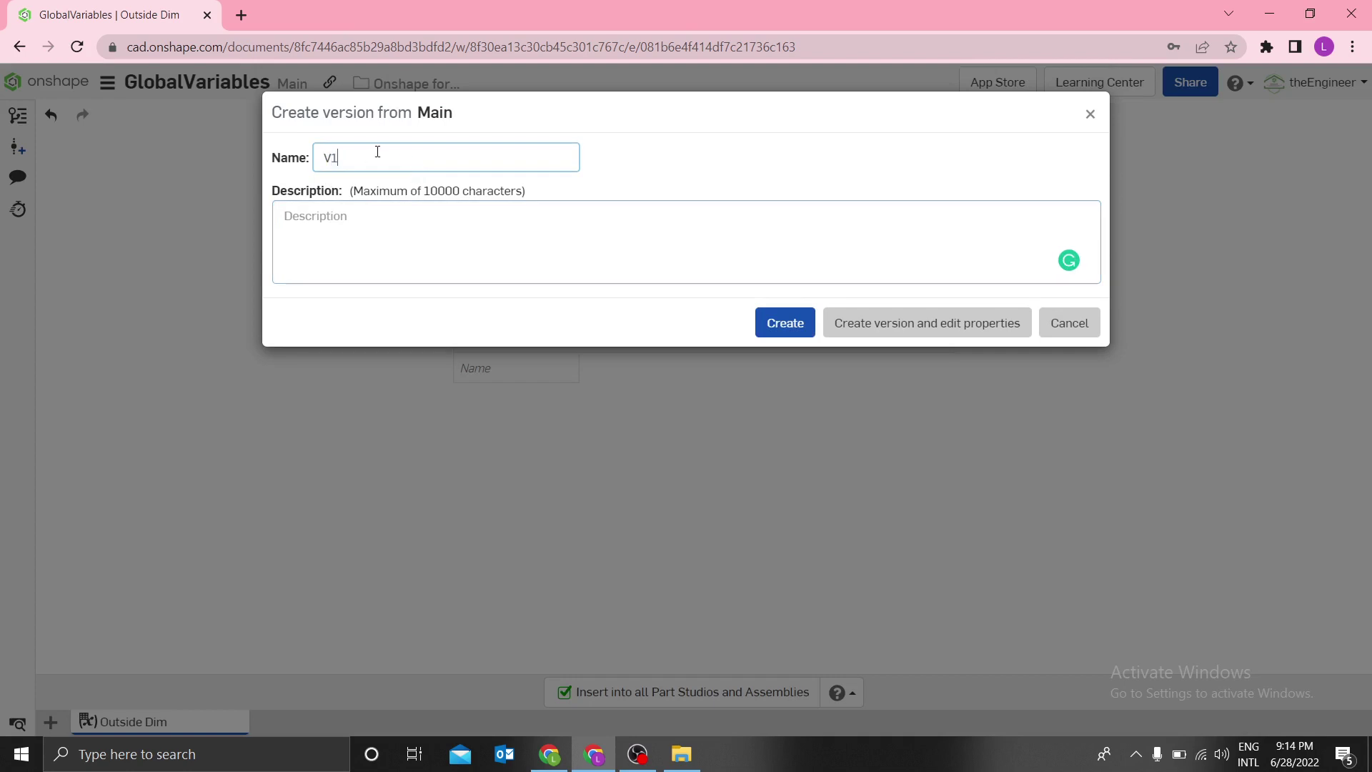
left_click(384, 218)
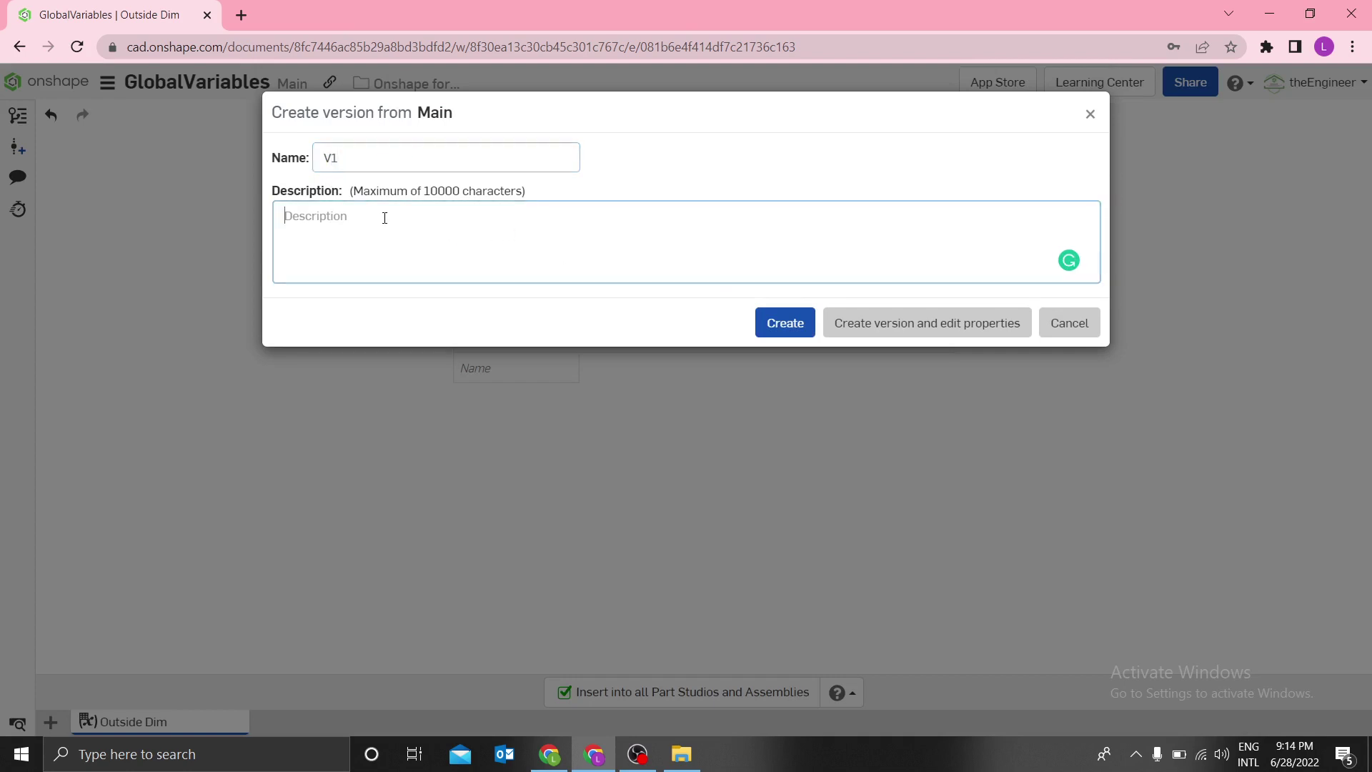
type("Has .........")
left_click(773, 322)
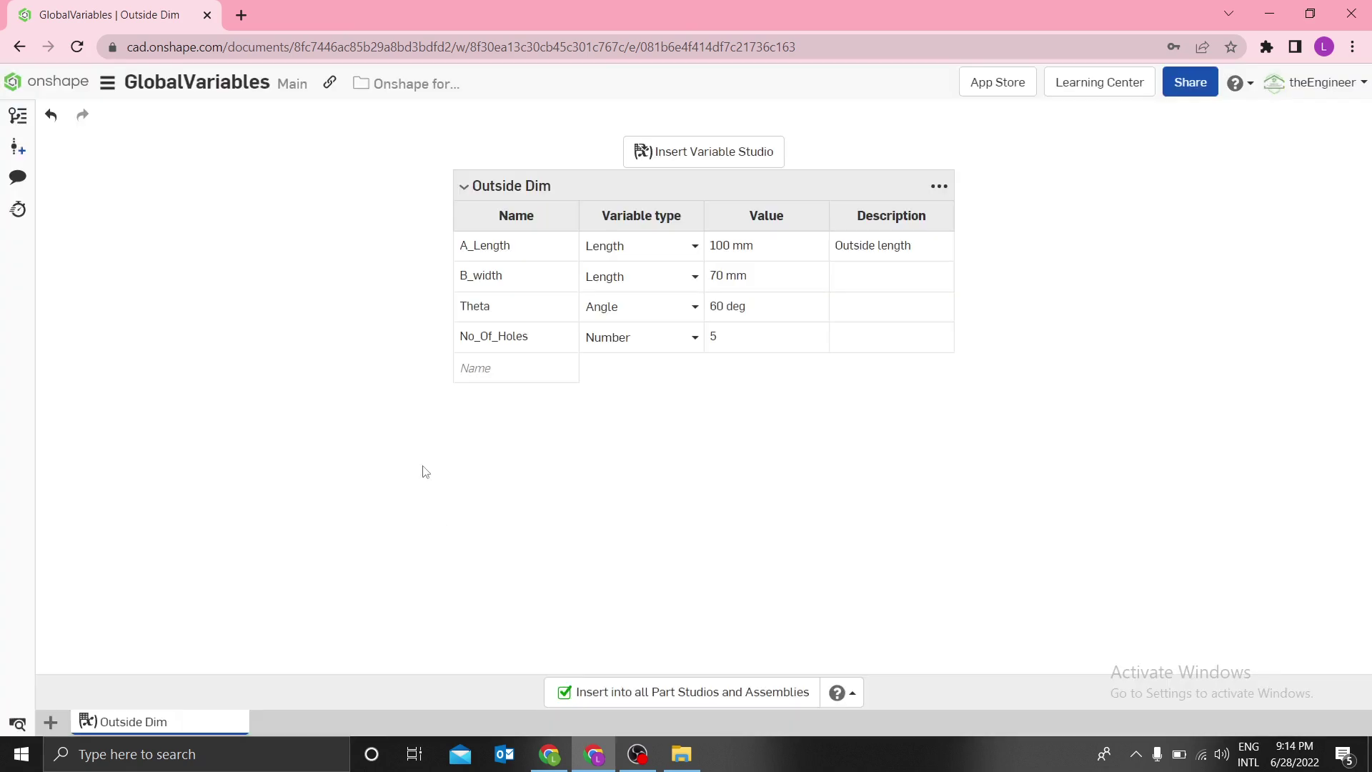
Step: Create a new document named Box in the Onshape for All folder
left_click(52, 99)
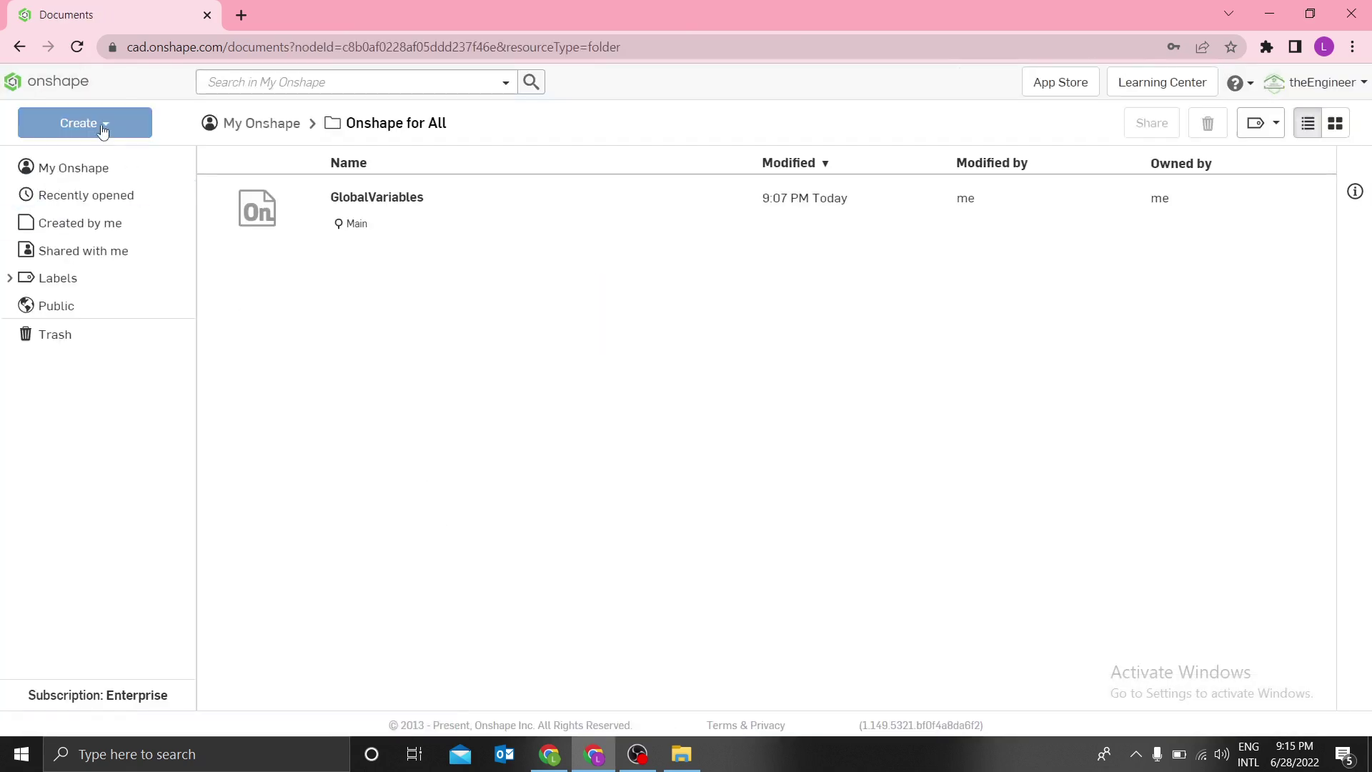
left_click(104, 128)
left_click(85, 159)
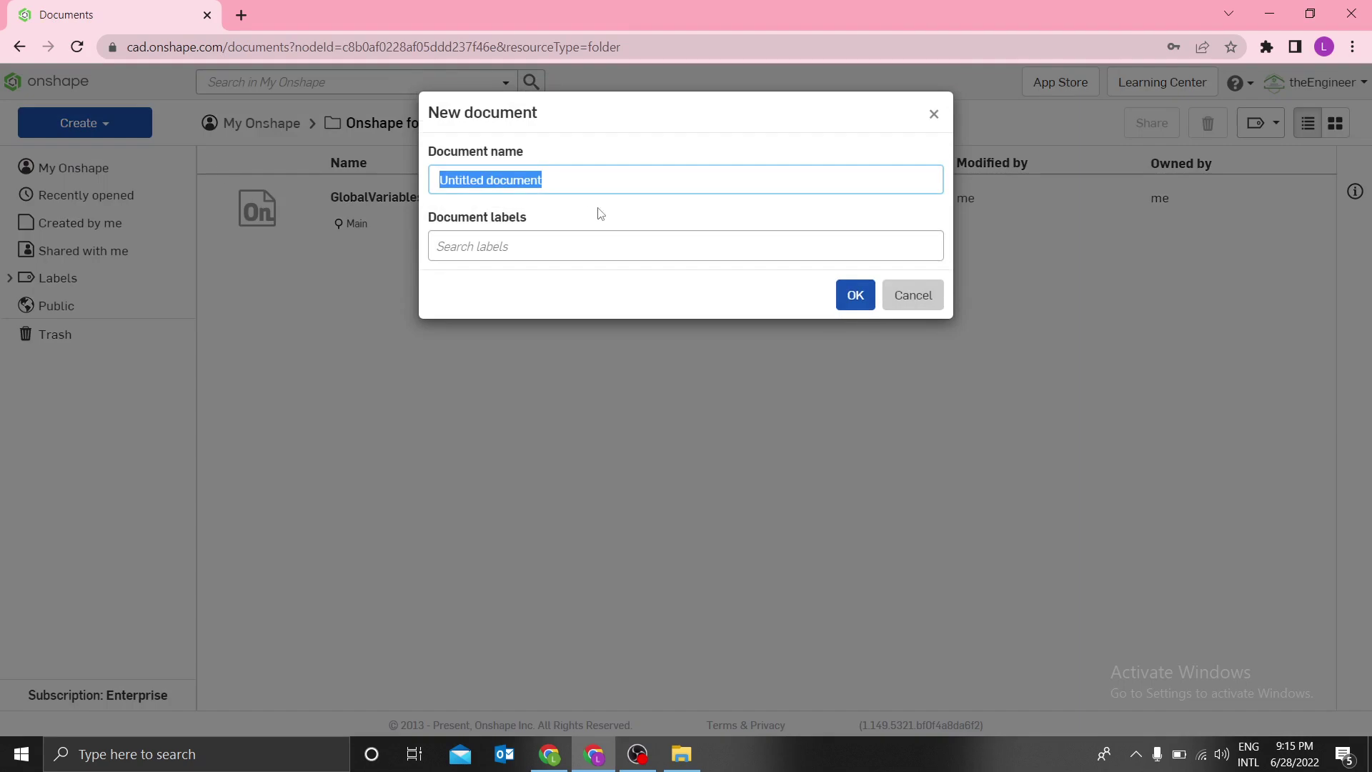
type("Box")
key("Return")
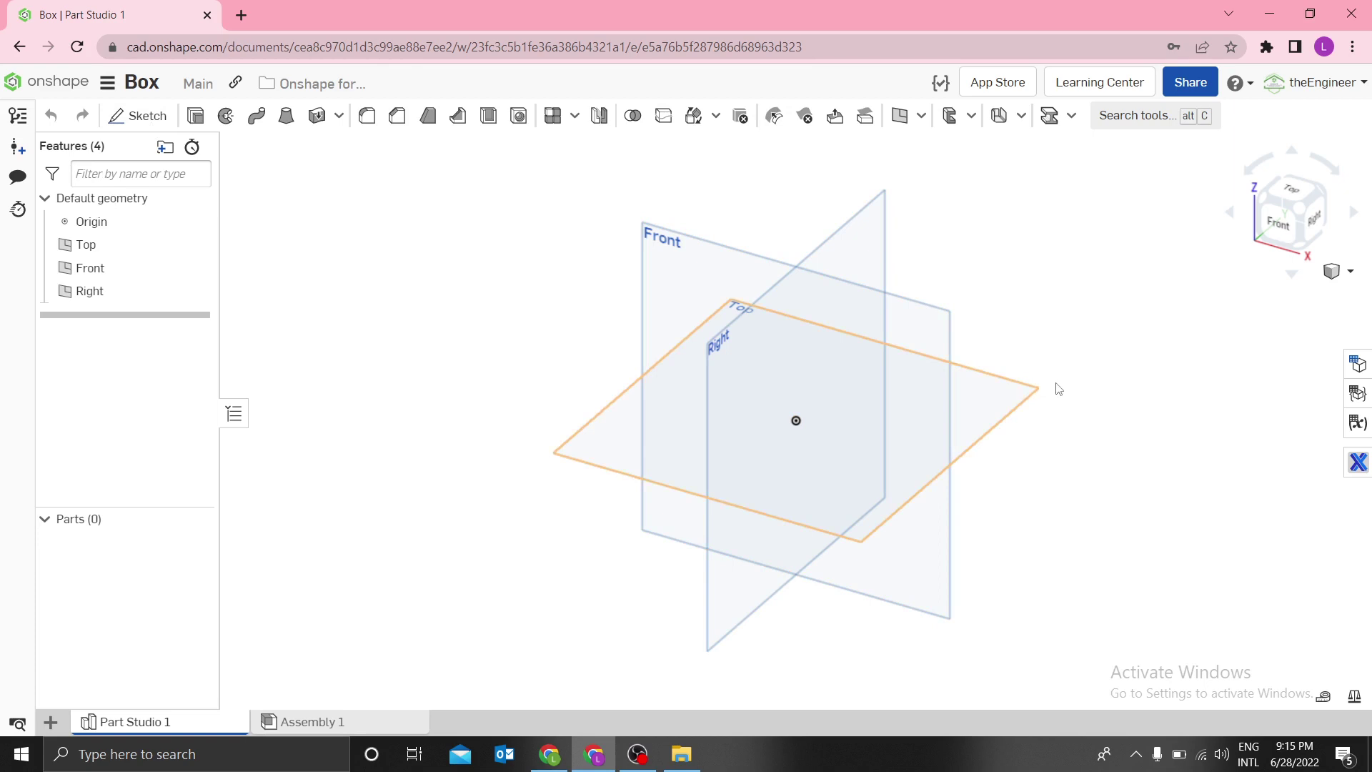
Step: Start inserting a Variable Studio into Part Studio 1's variable table and browse to the GlobalVariables V1 document among recently opened ones
left_click(1357, 424)
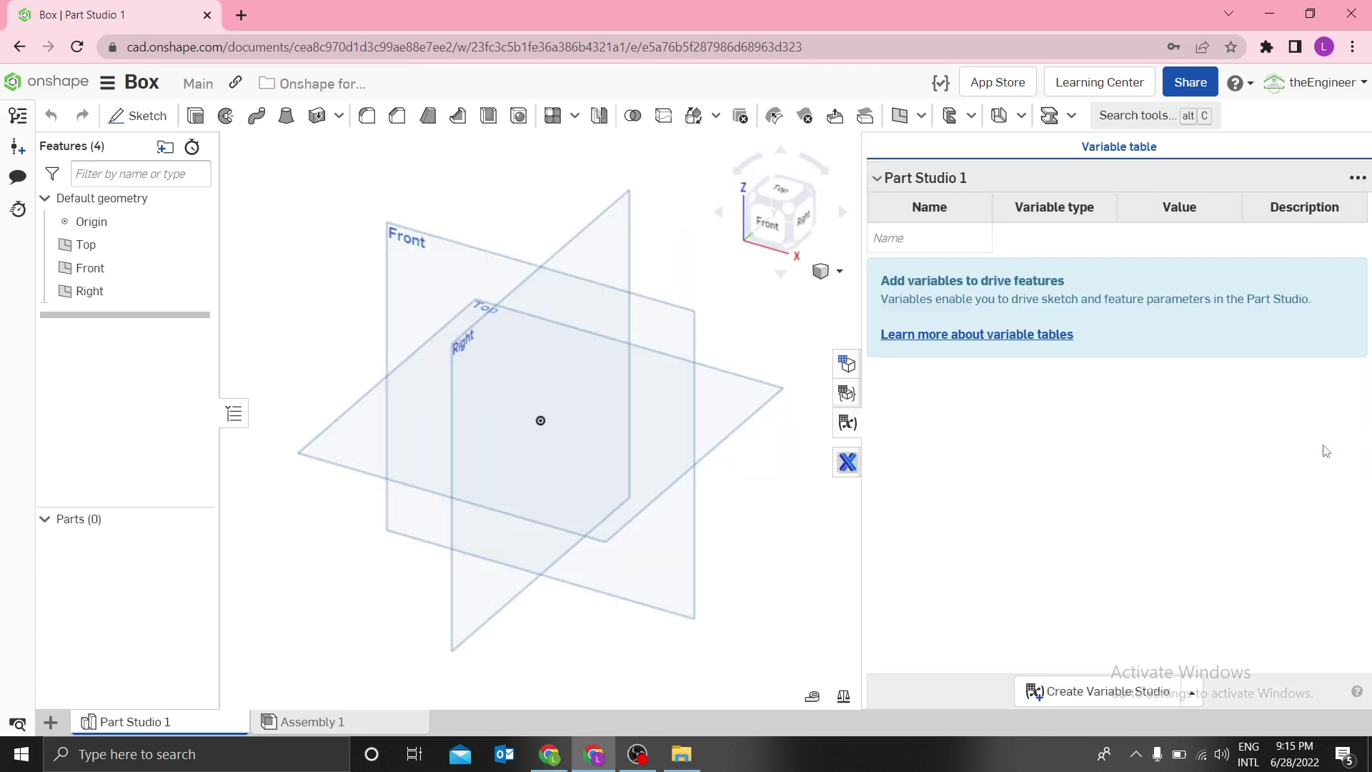
left_click(1190, 694)
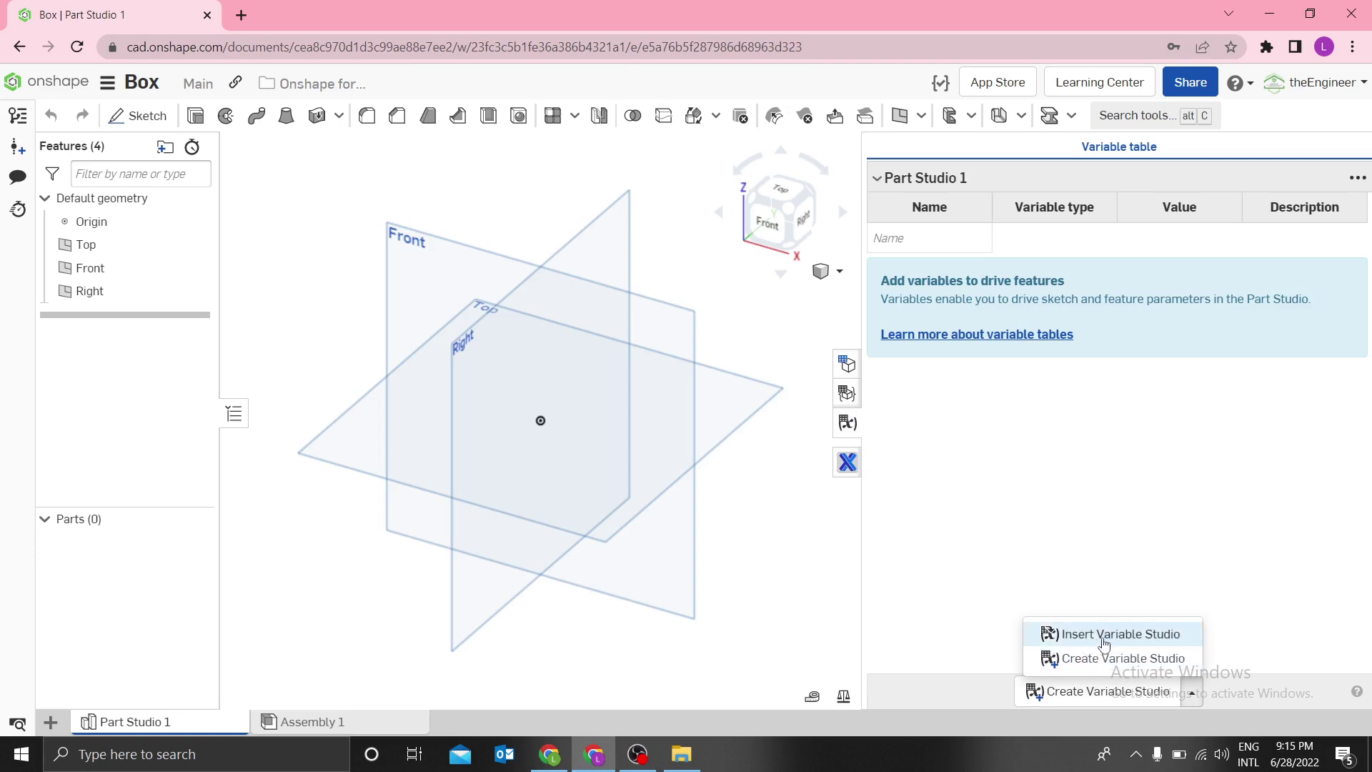
left_click(1104, 642)
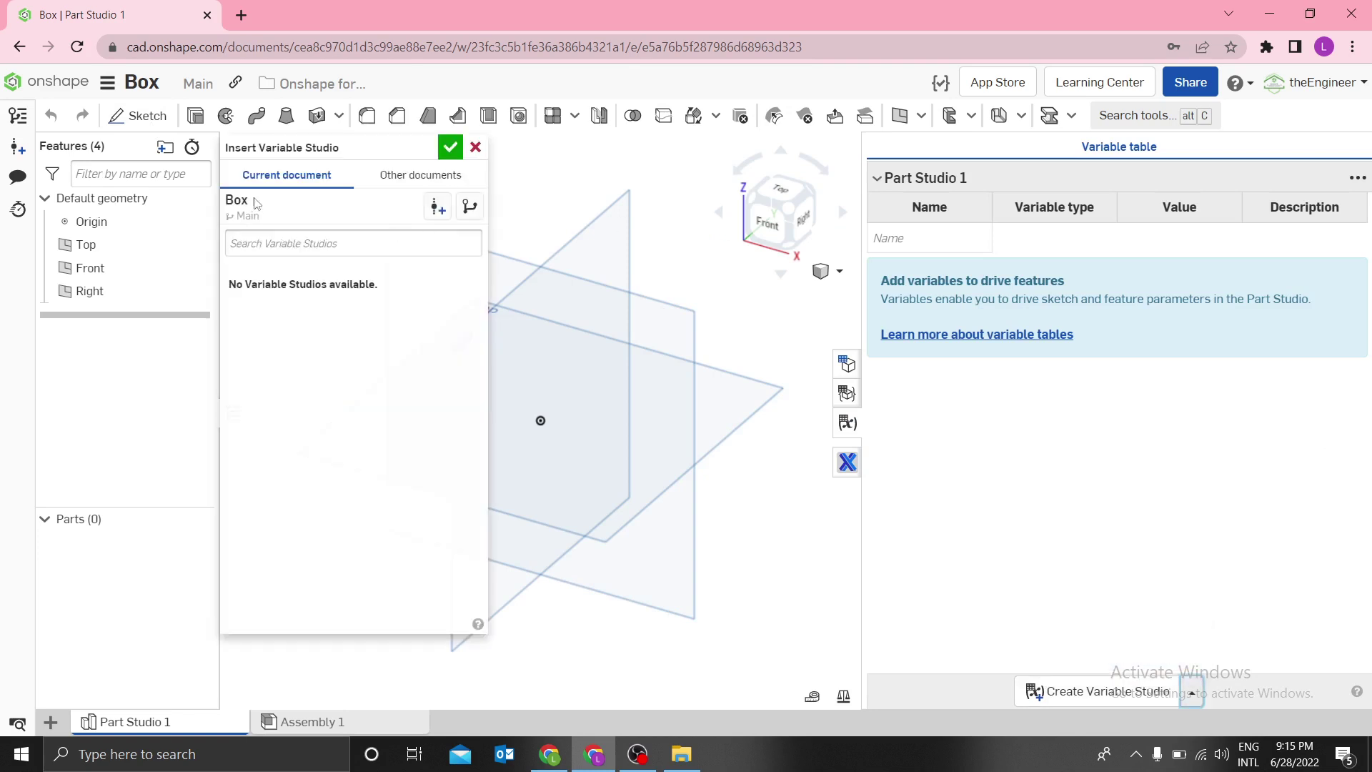
left_click(394, 180)
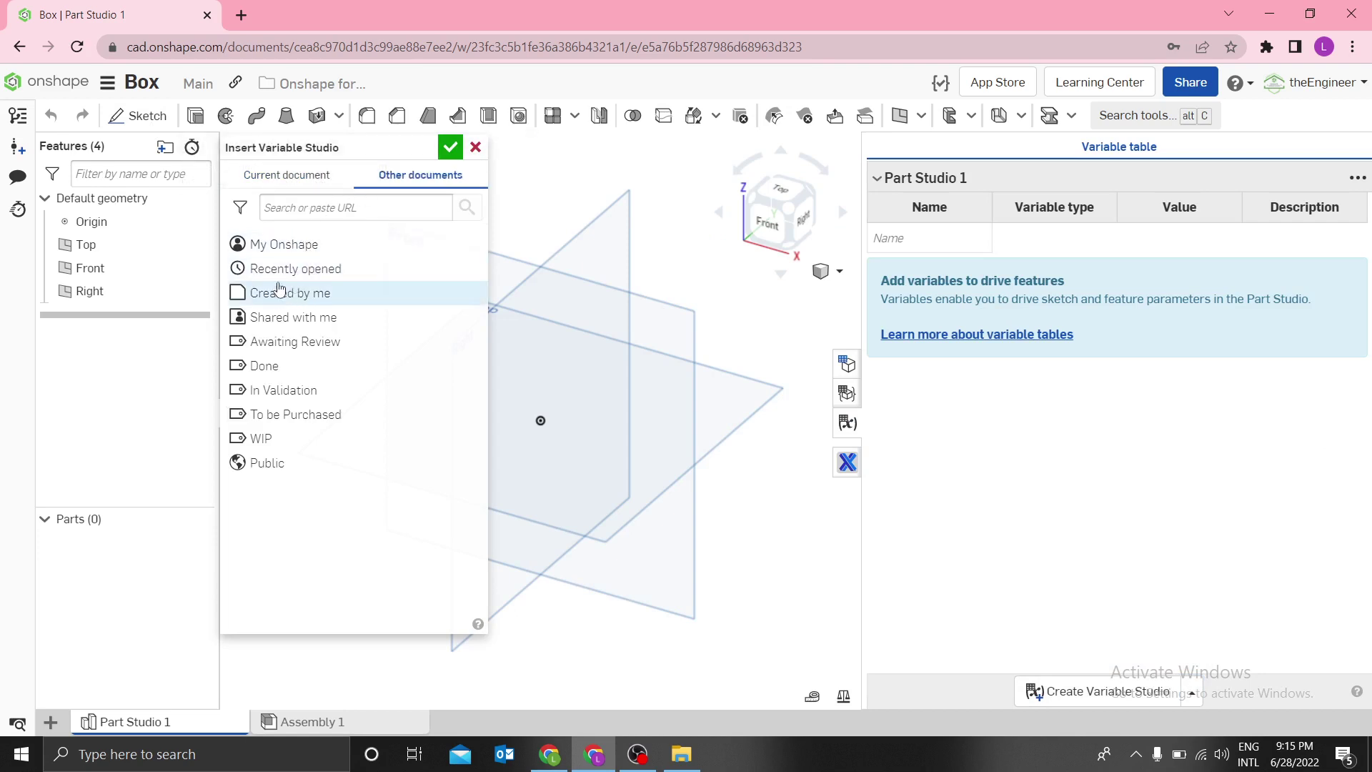
left_click(288, 276)
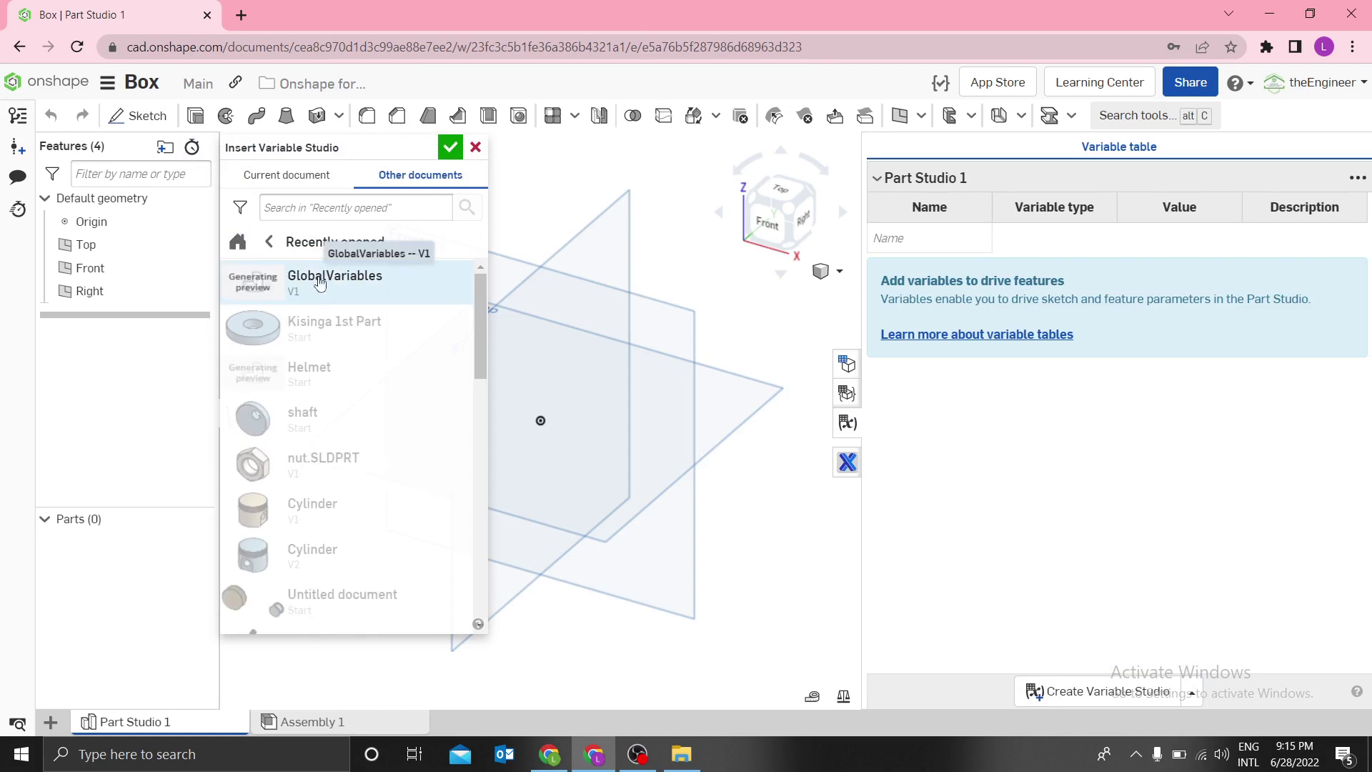
left_click(319, 284)
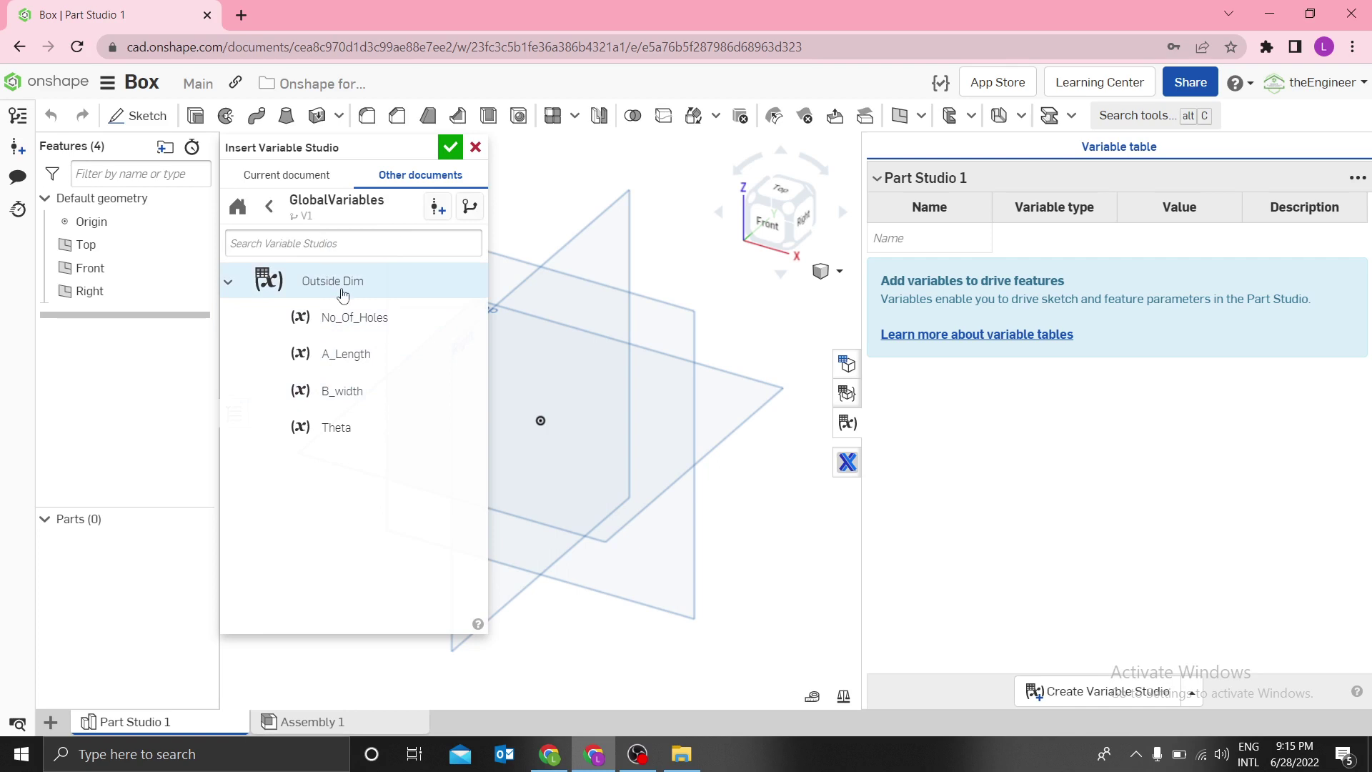
Step: Insert the No_Of_Holes, A_Length, B_width and Theta variables of the Outside Dim Variable Studio into the Part Studio
left_click(316, 284)
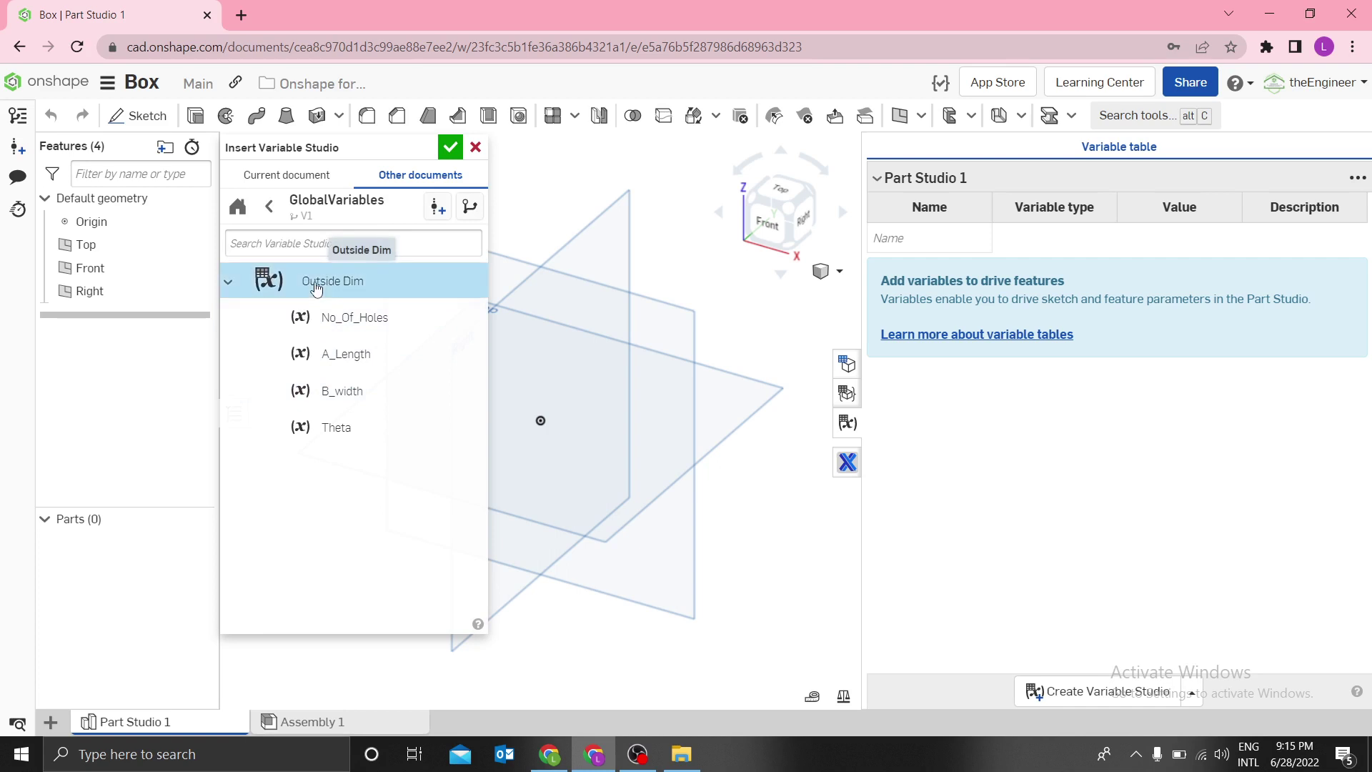
left_click(429, 319)
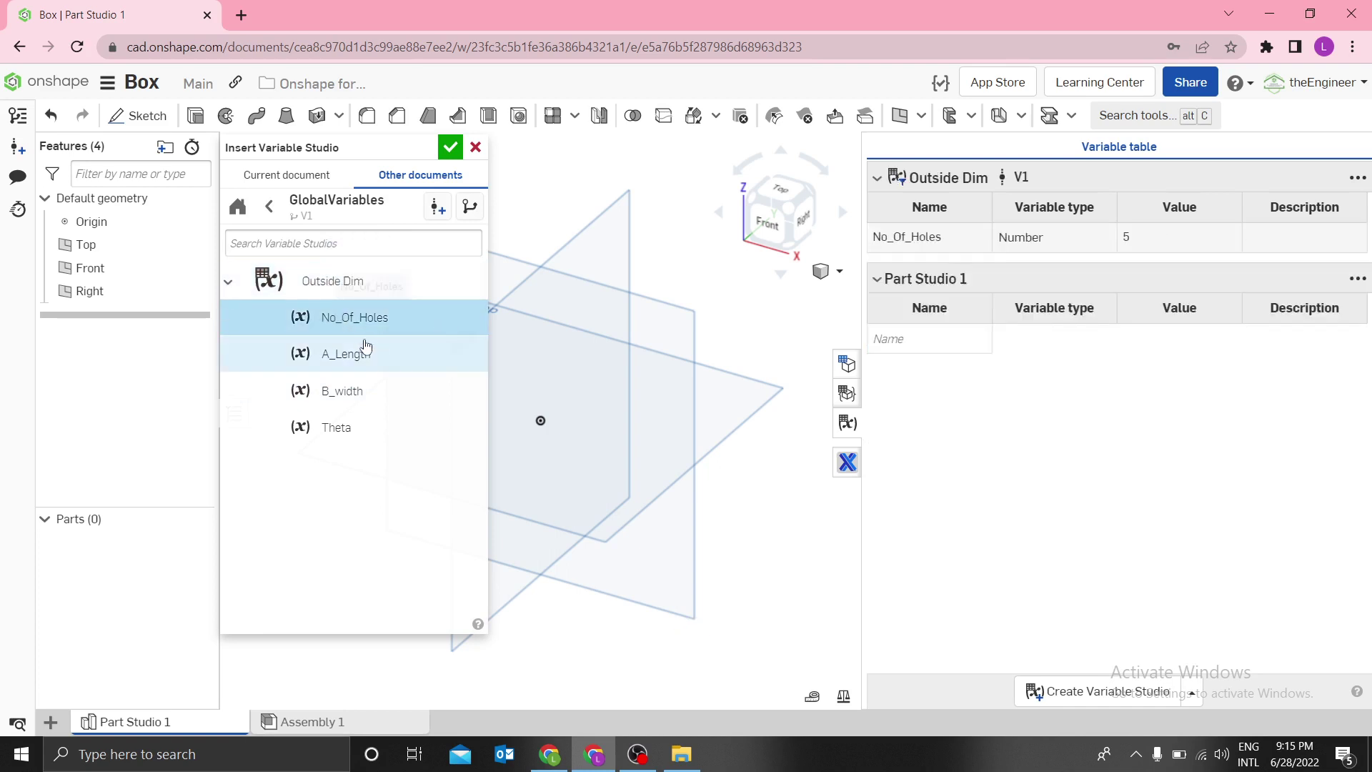
left_click(329, 293)
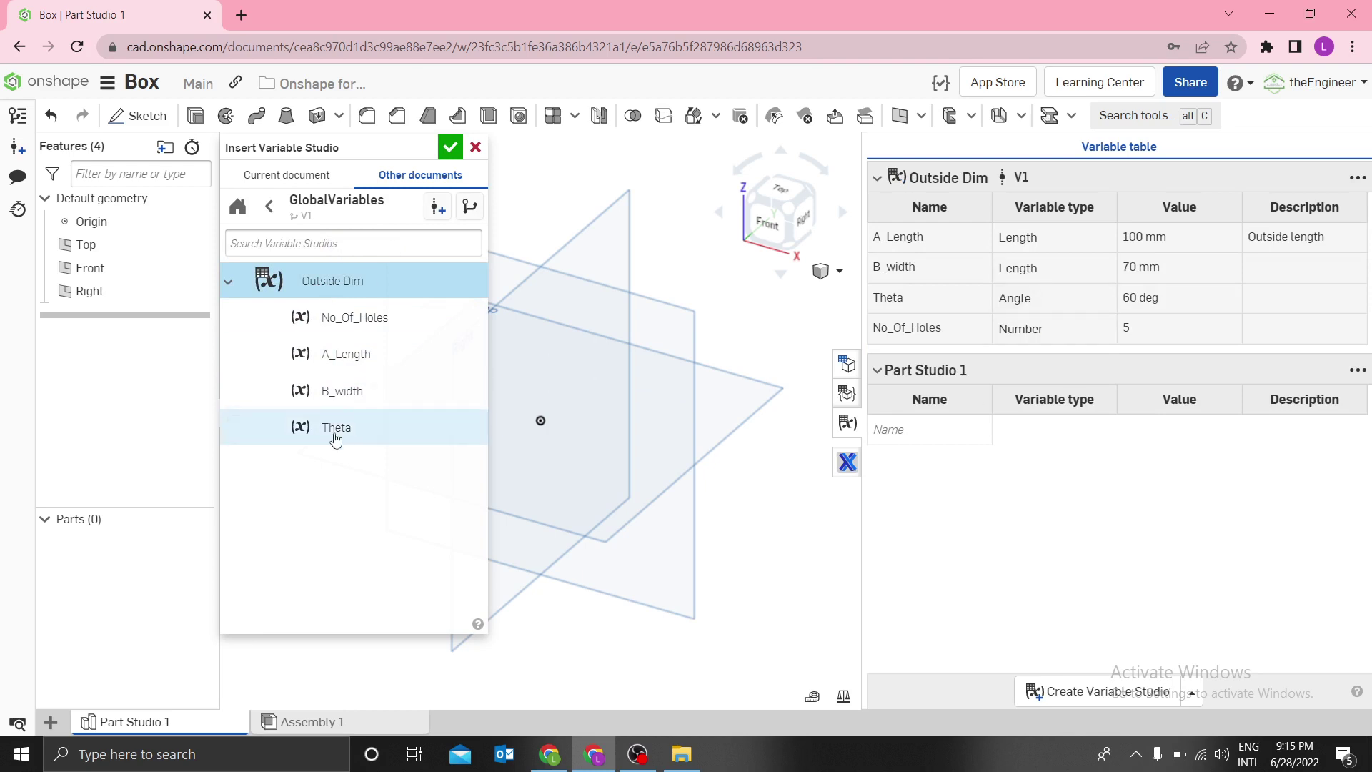
left_click(351, 321)
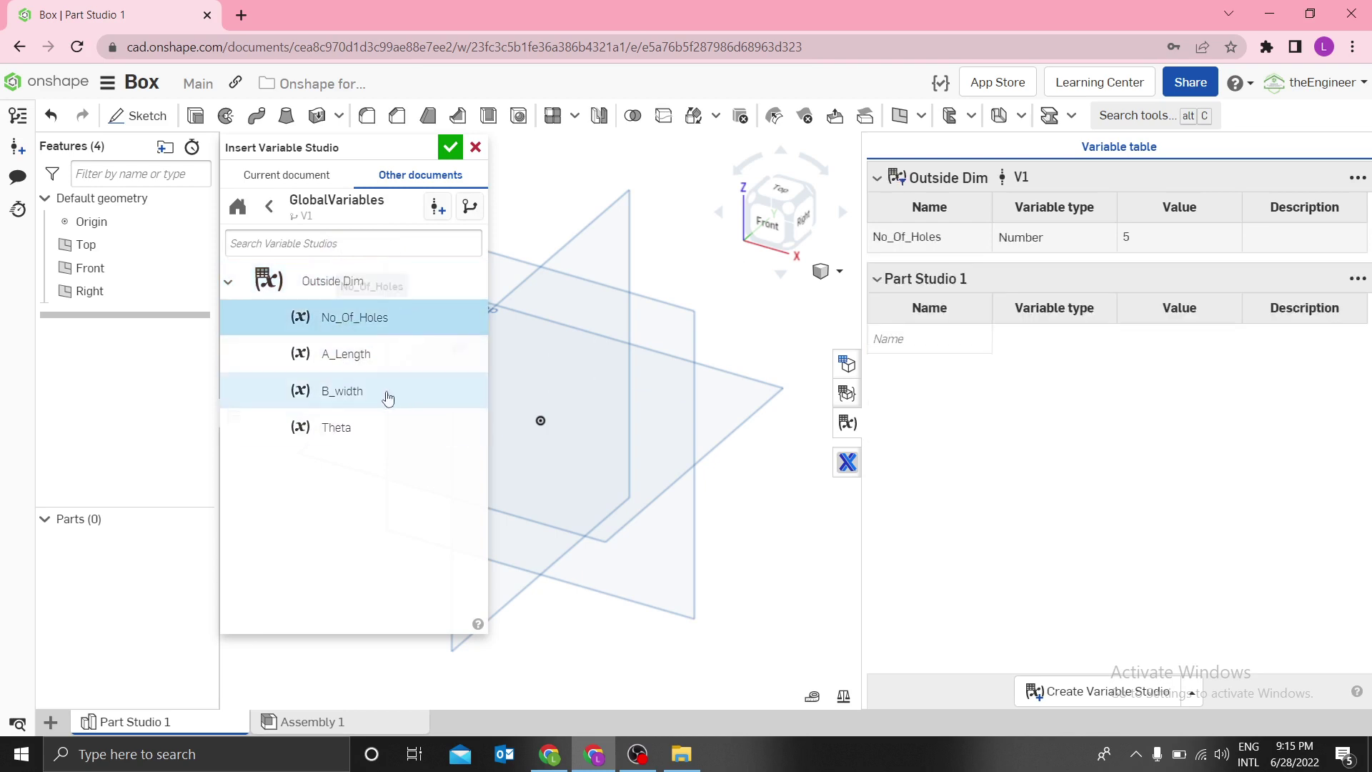
left_click(351, 432)
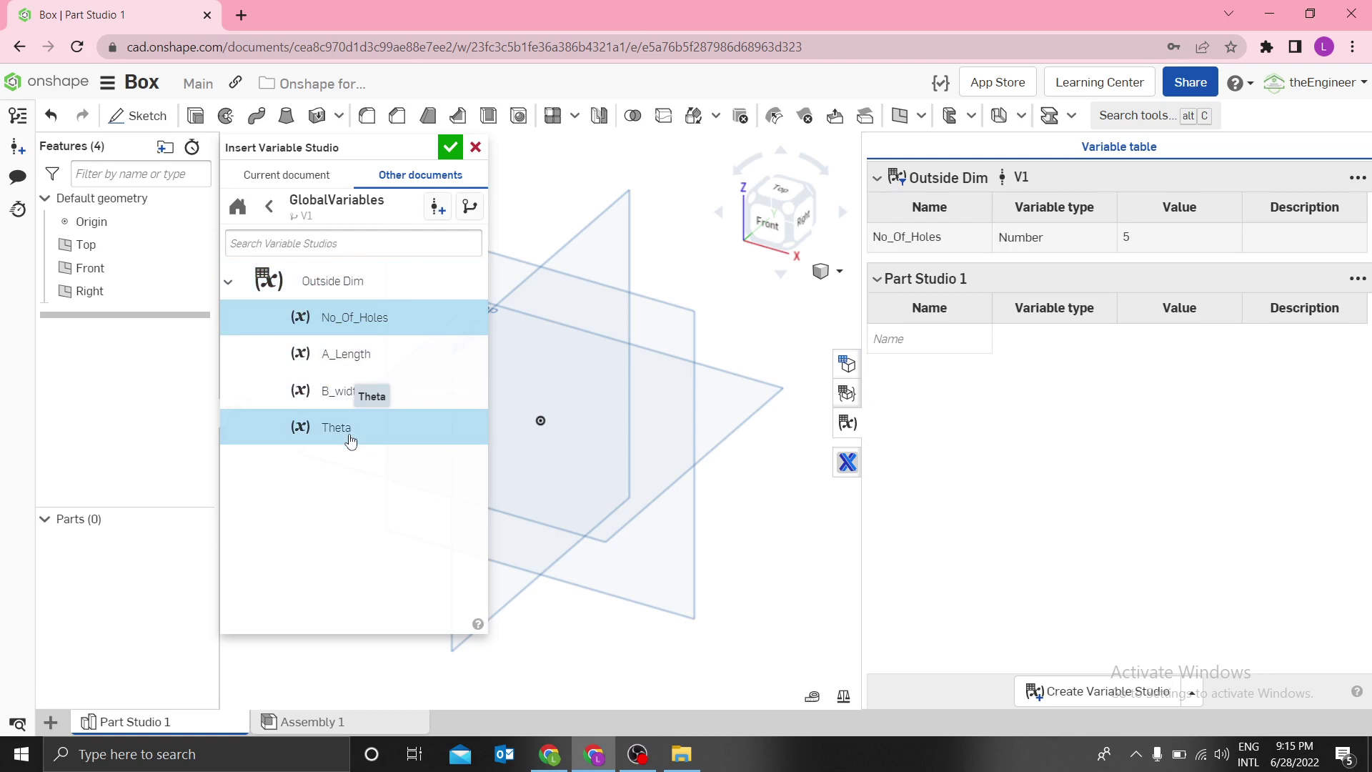
left_click(345, 357)
left_click(345, 392)
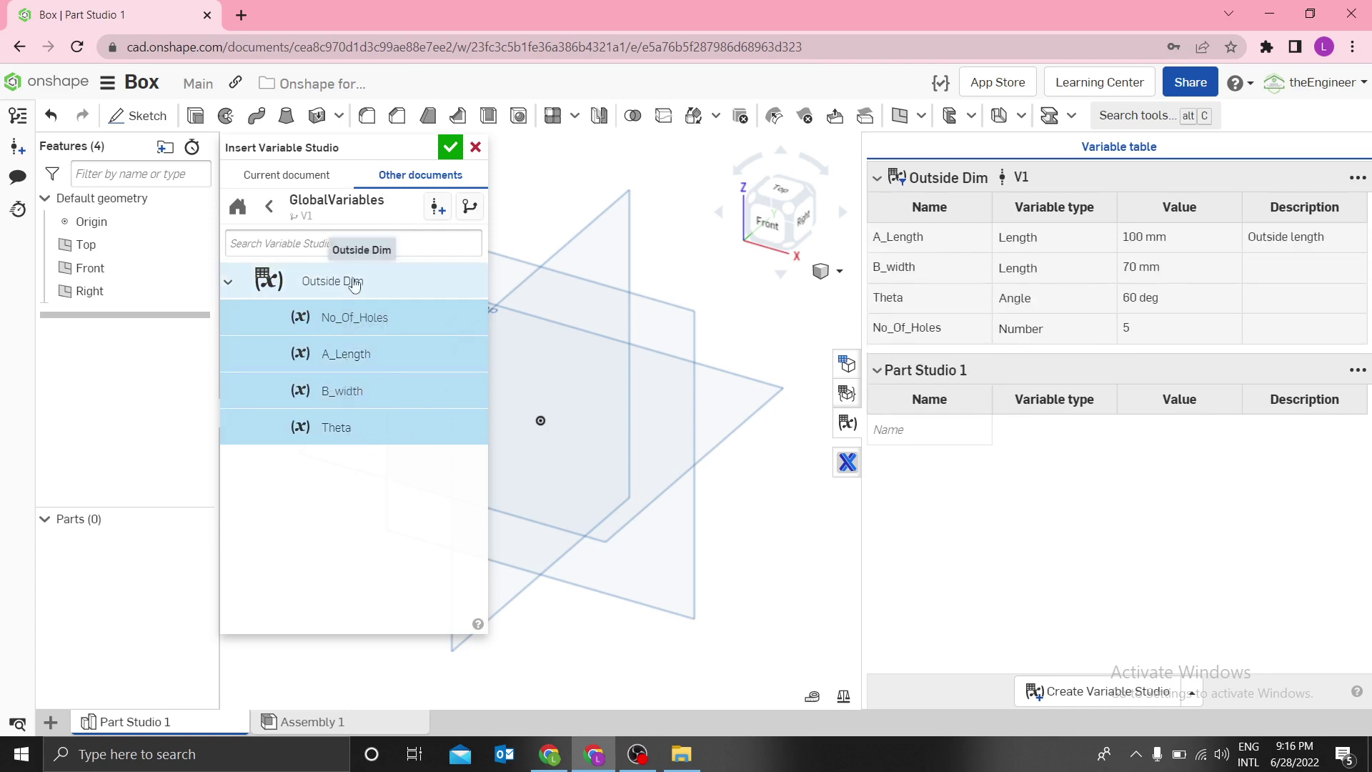
left_click(451, 148)
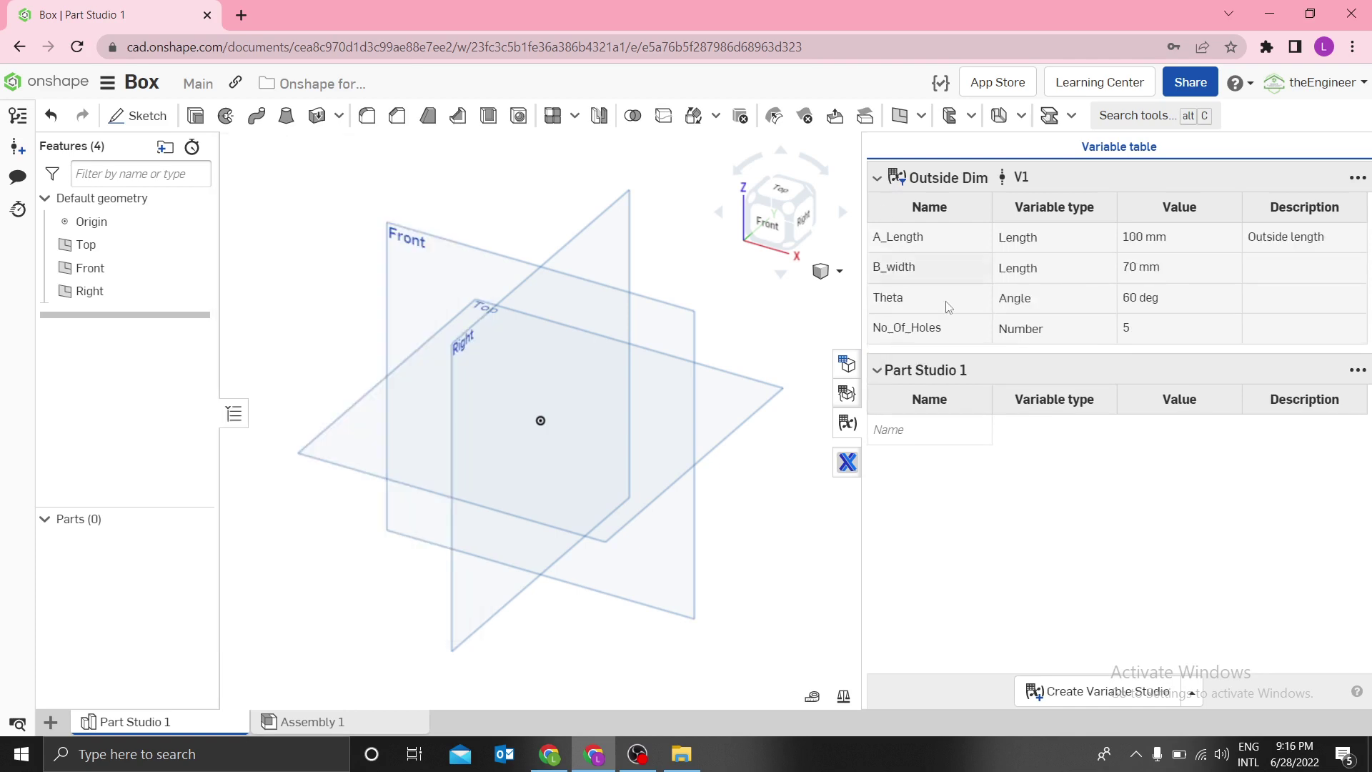
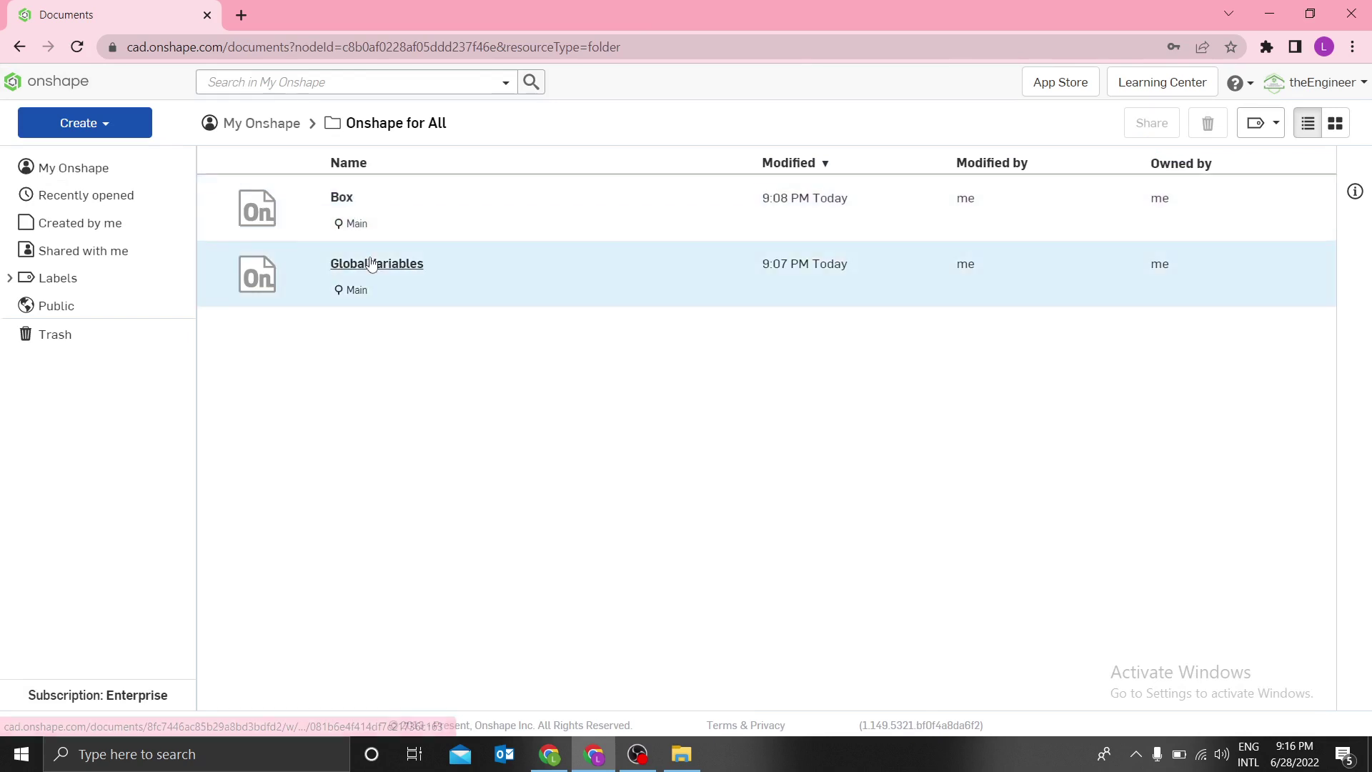
Step: Open the GlobalVariables document and set the No_Of_Holes value to 6
left_click(372, 264)
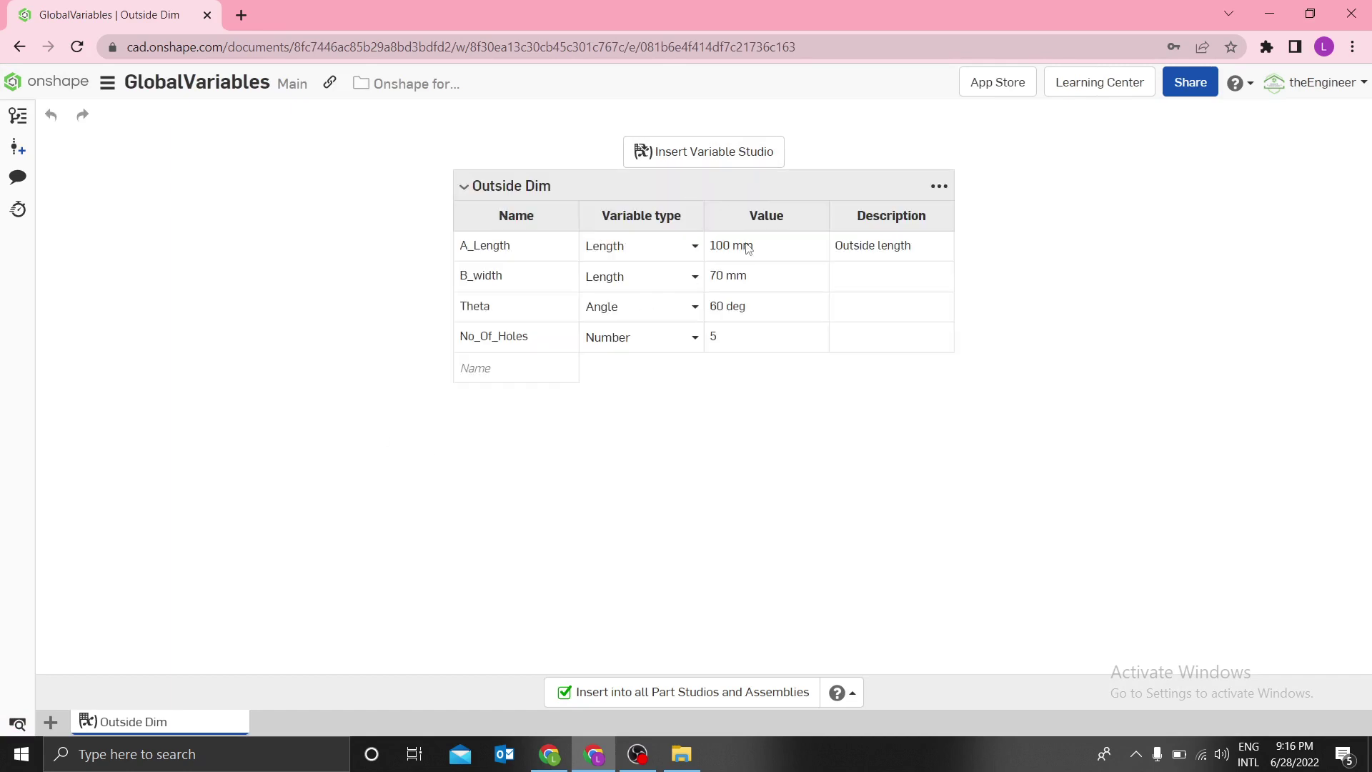
double_click(719, 336)
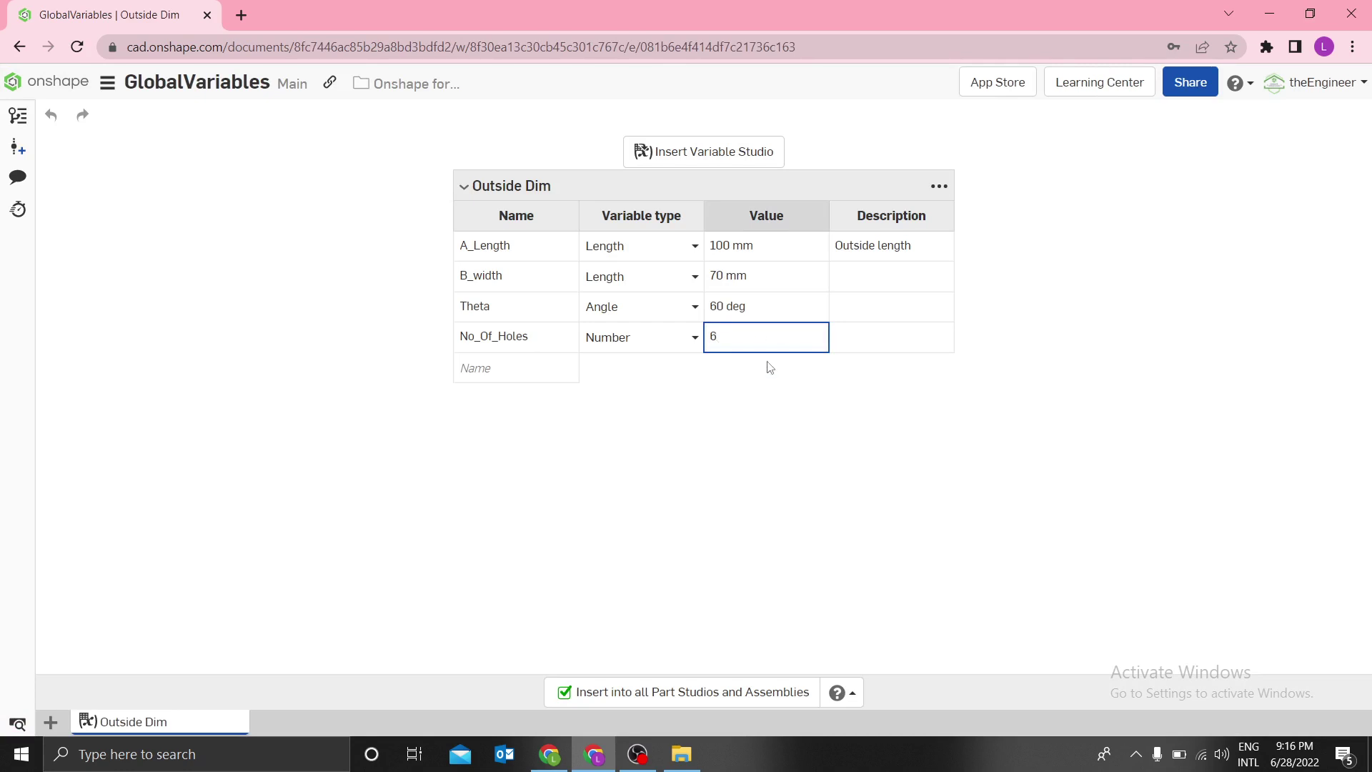
left_click(636, 429)
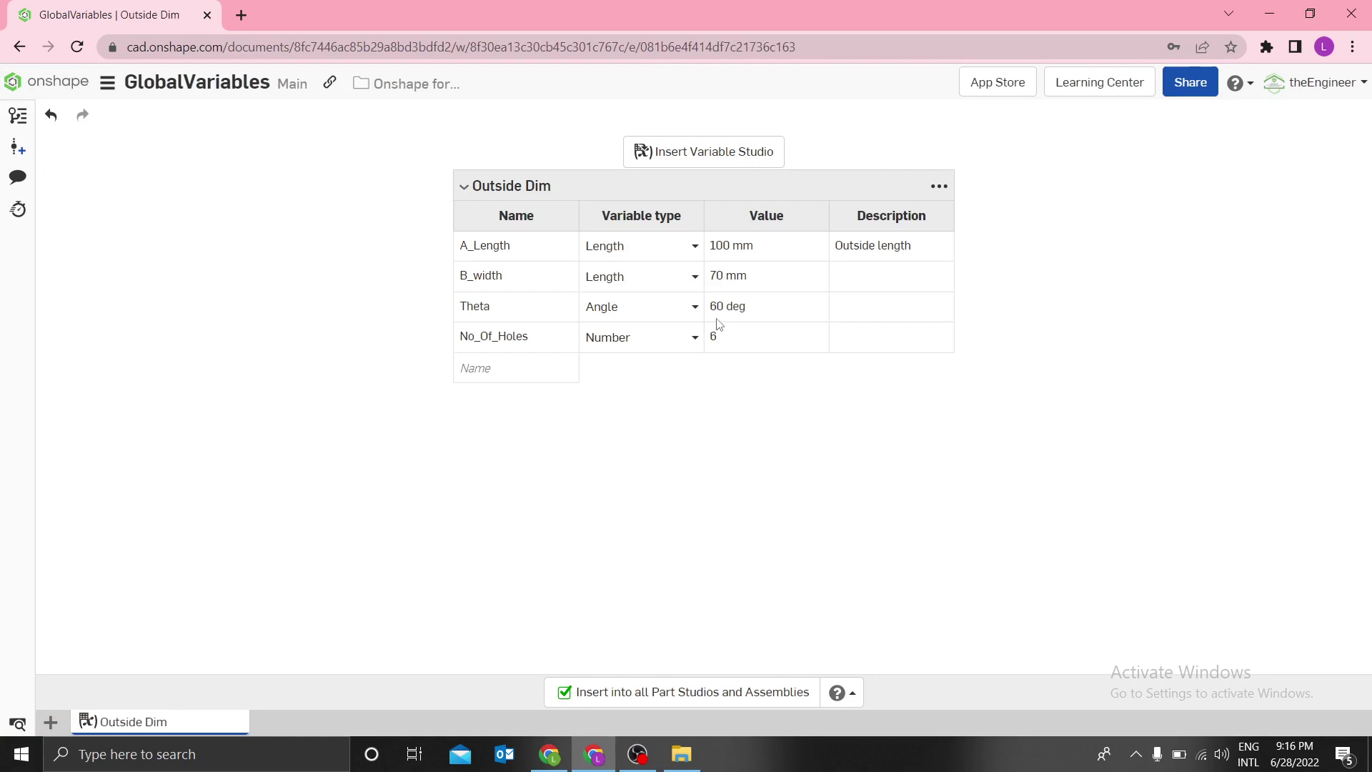
Step: Reopen the Box document and display Part Studio 1's variable table to check the inserted Outside Dim variables
left_click(67, 93)
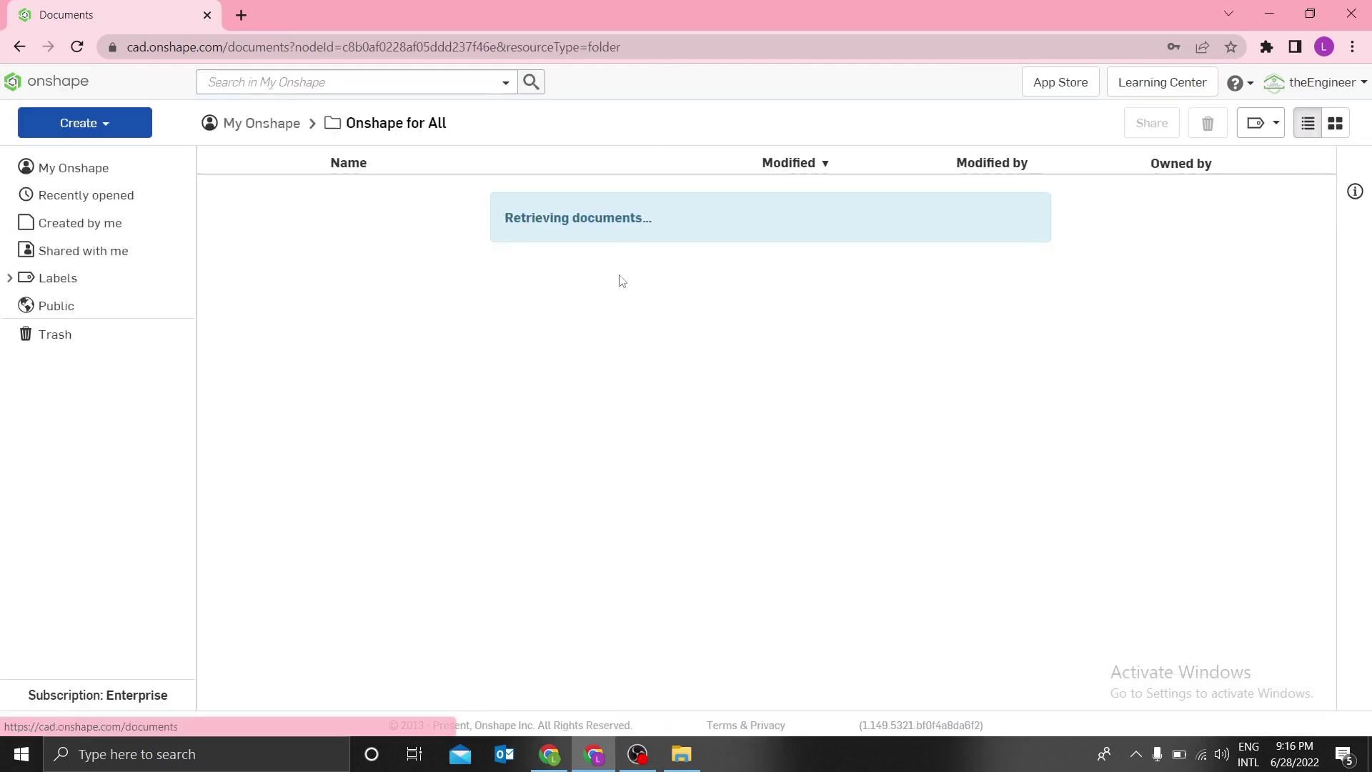
left_click(340, 266)
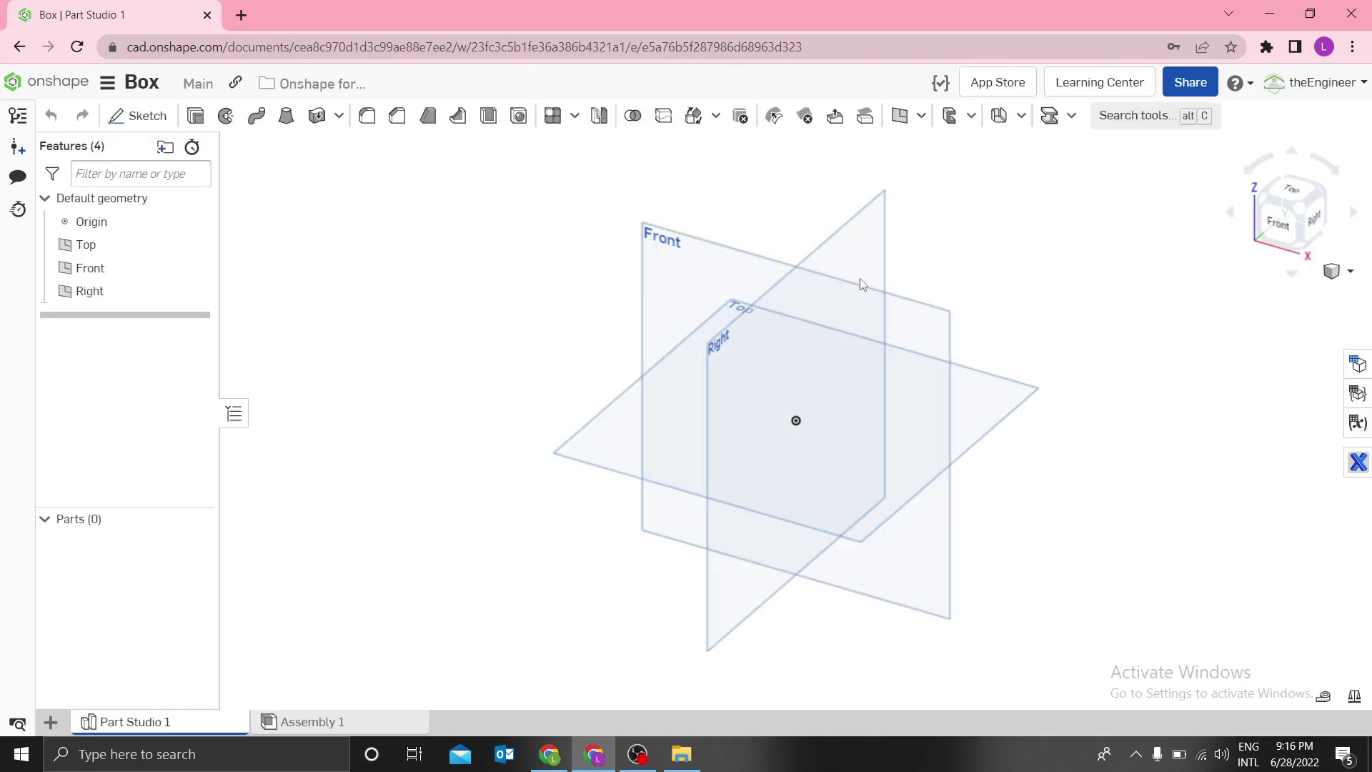
left_click(1357, 422)
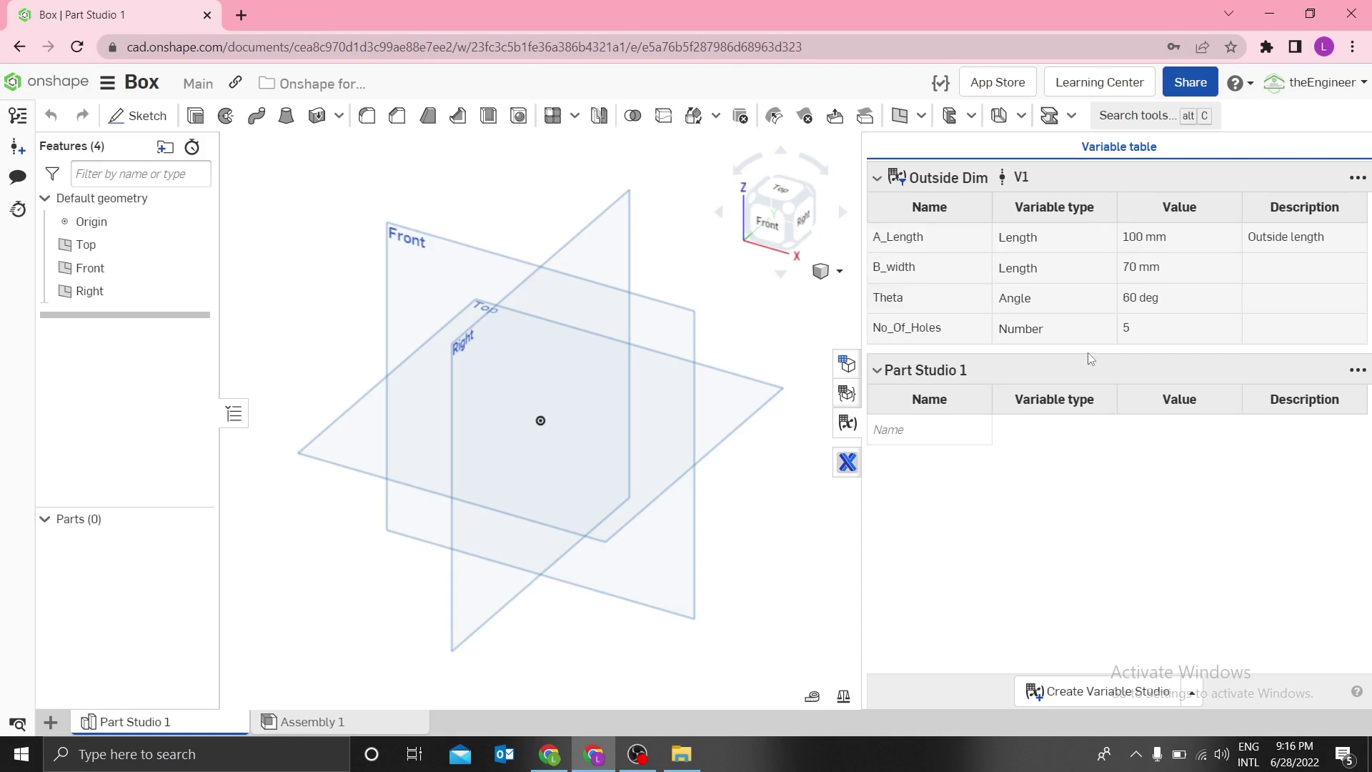
left_click(1357, 372)
left_click(1238, 444)
Step: Start a sketch on the Top plane and draw a center point rectangle about 158 by 105.6 mm, centred on the origin
left_click(369, 442)
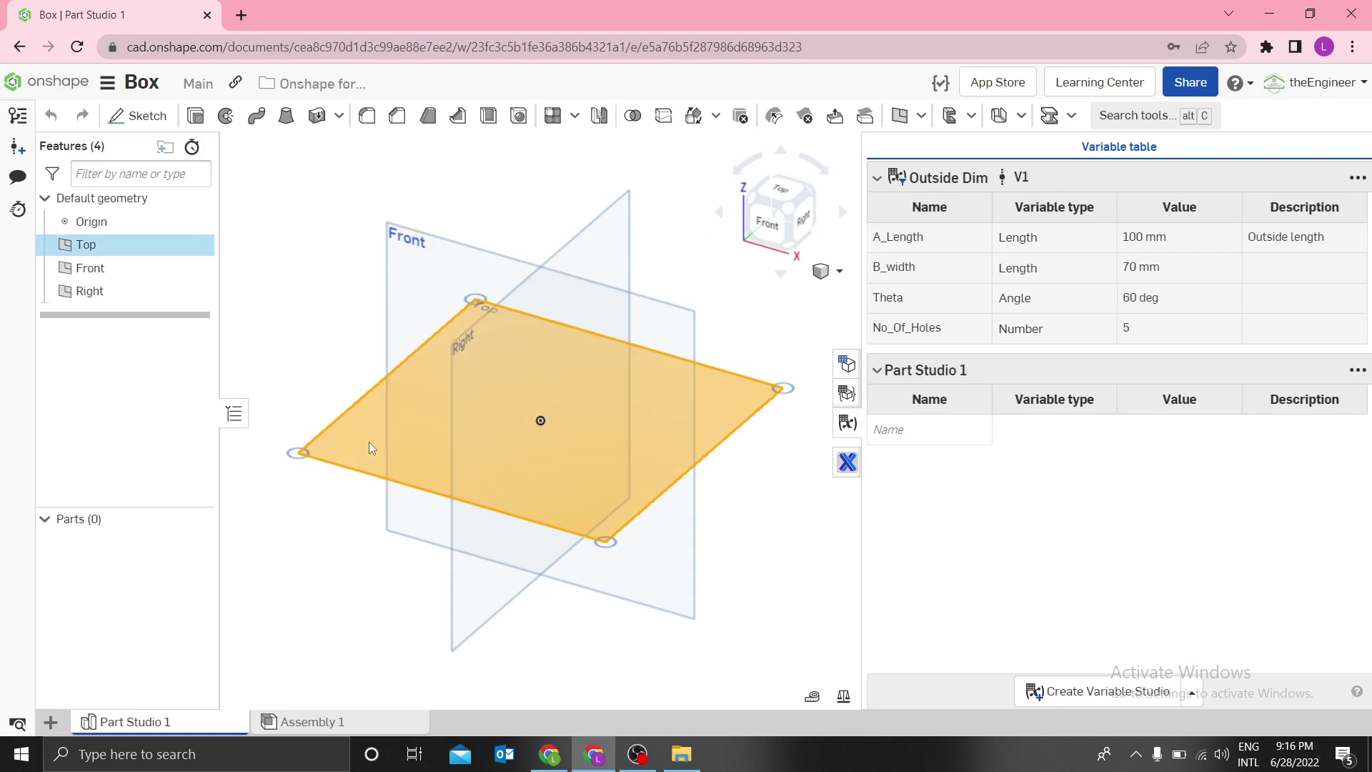
left_click(398, 435)
key("shift+s")
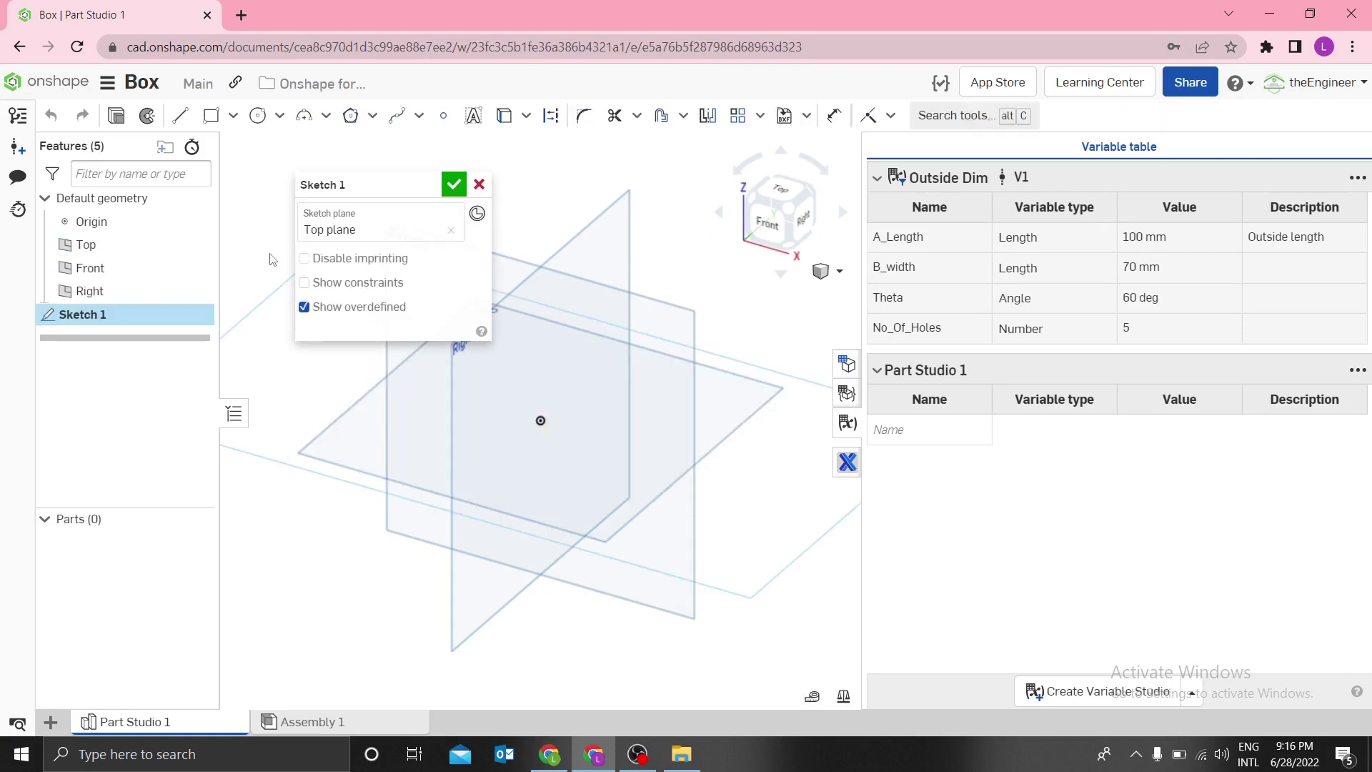
left_click(233, 115)
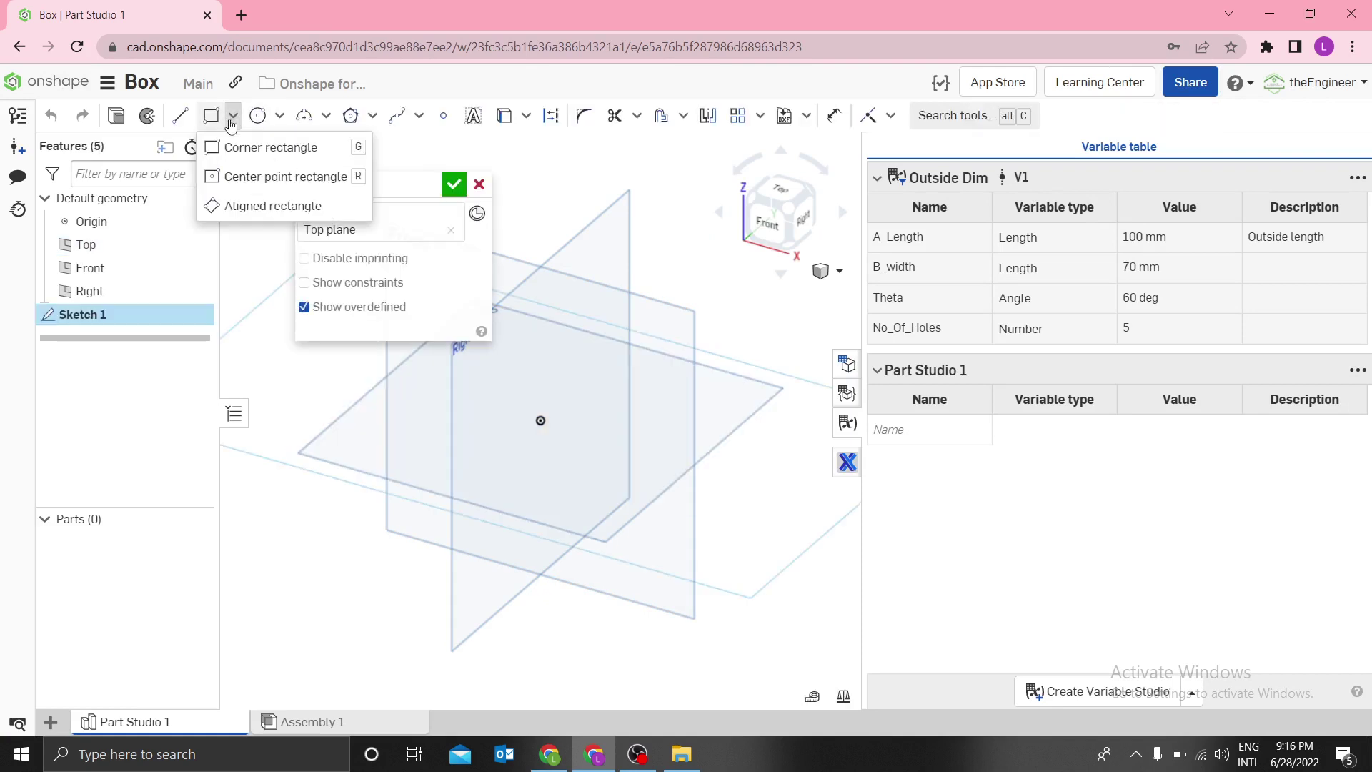
left_click(238, 176)
left_click(542, 422)
left_click(641, 516)
key("n")
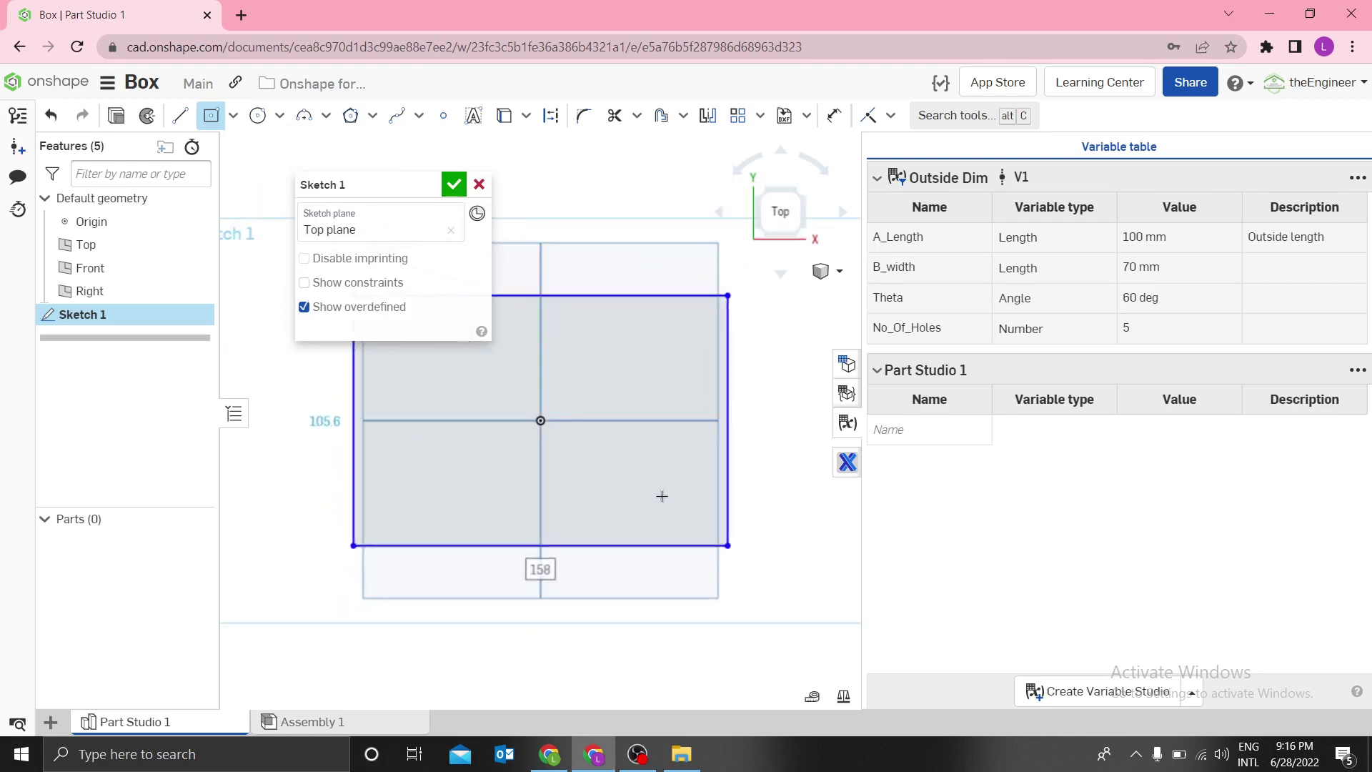
Step: Dimension the rectangle's horizontal edge with the variable #A_Length
mouse_move(371, 185)
left_mouse_down()
mouse_move(290, 227)
mouse_move(169, 386)
left_mouse_up()
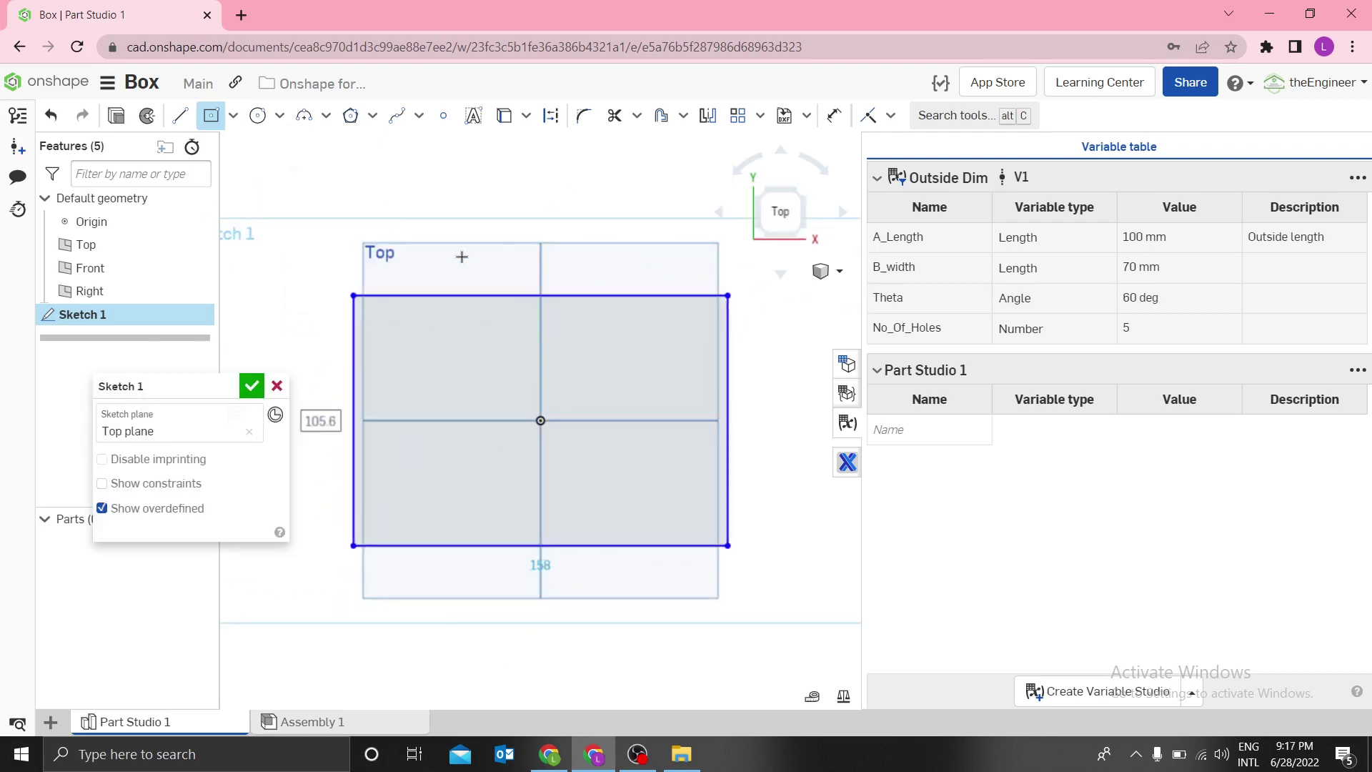
key("d")
left_click(466, 296)
left_click(487, 189)
type("3")
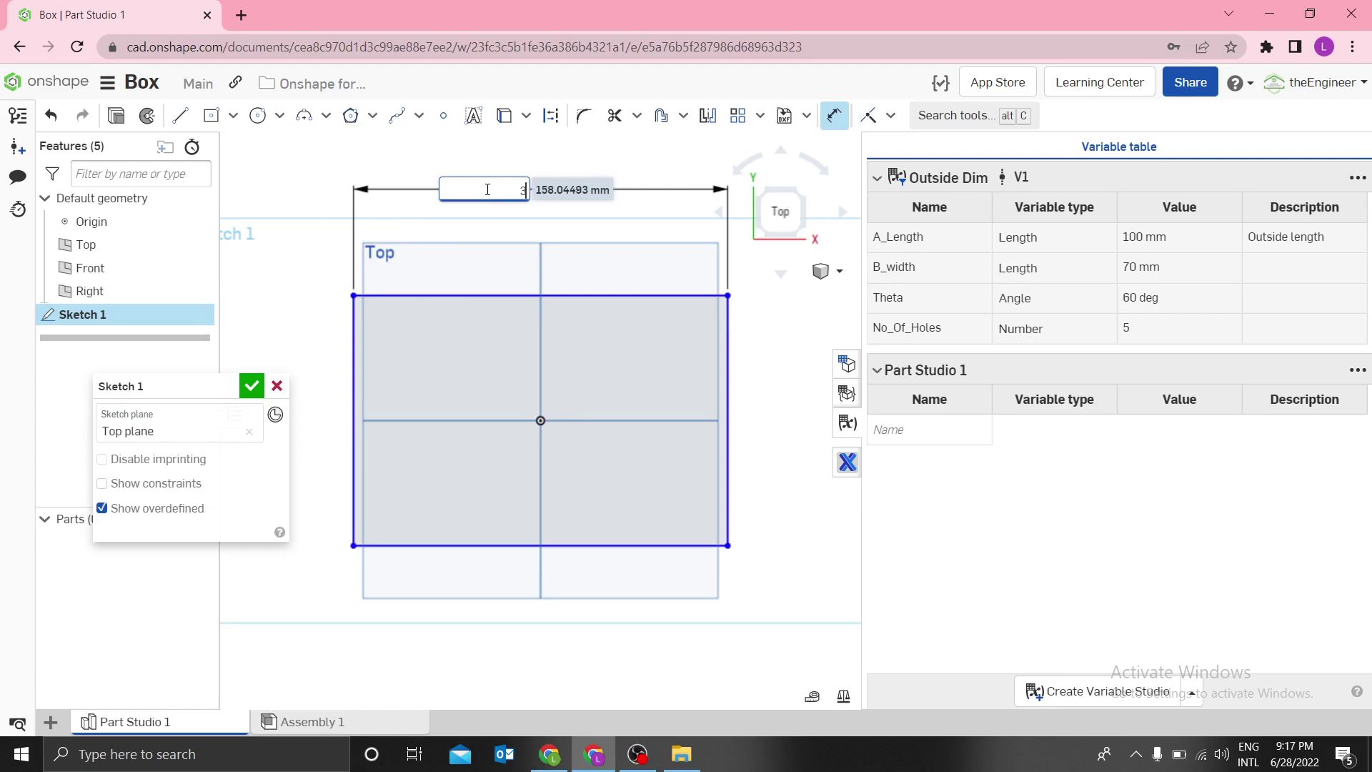
type("#")
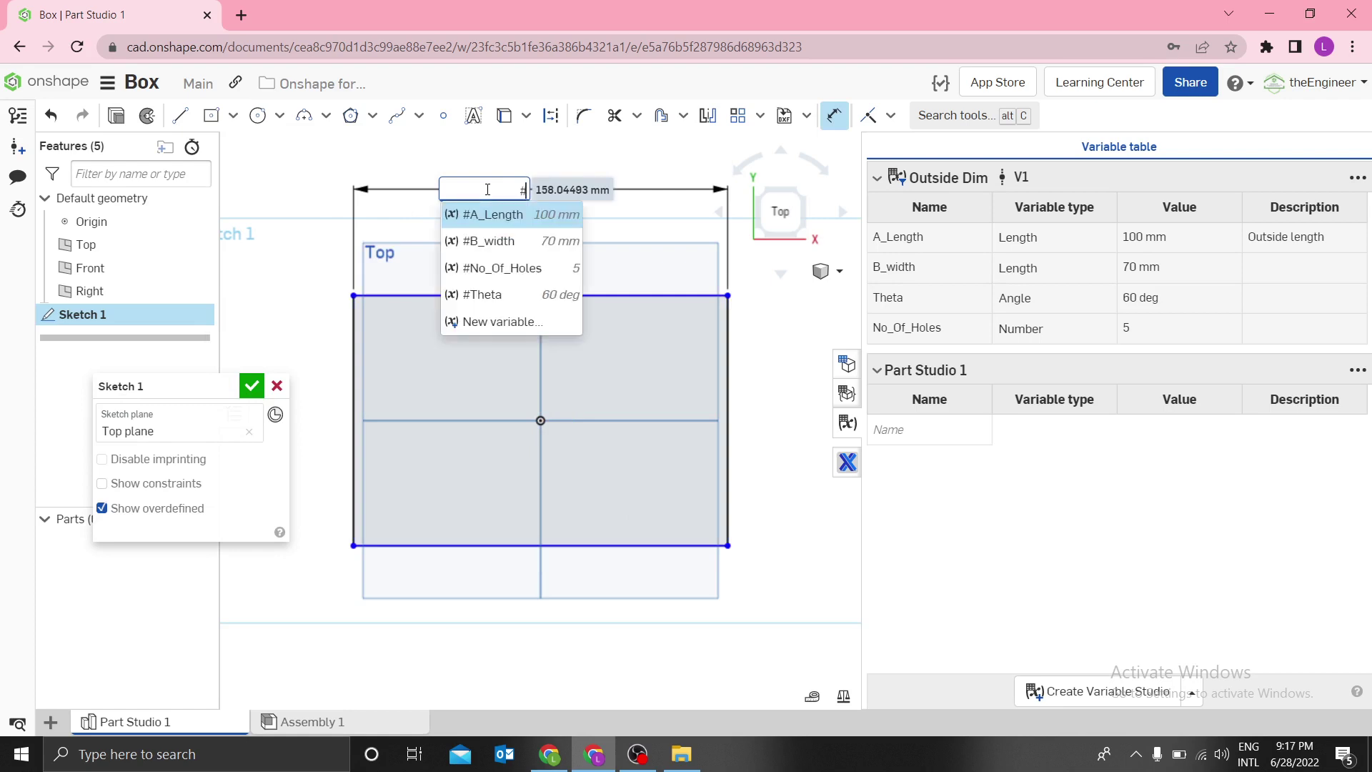
left_click(513, 209)
key("Return")
Step: Dimension the rectangle's vertical edge with the variable #B_width
left_click(658, 399)
left_click(754, 415)
type("#")
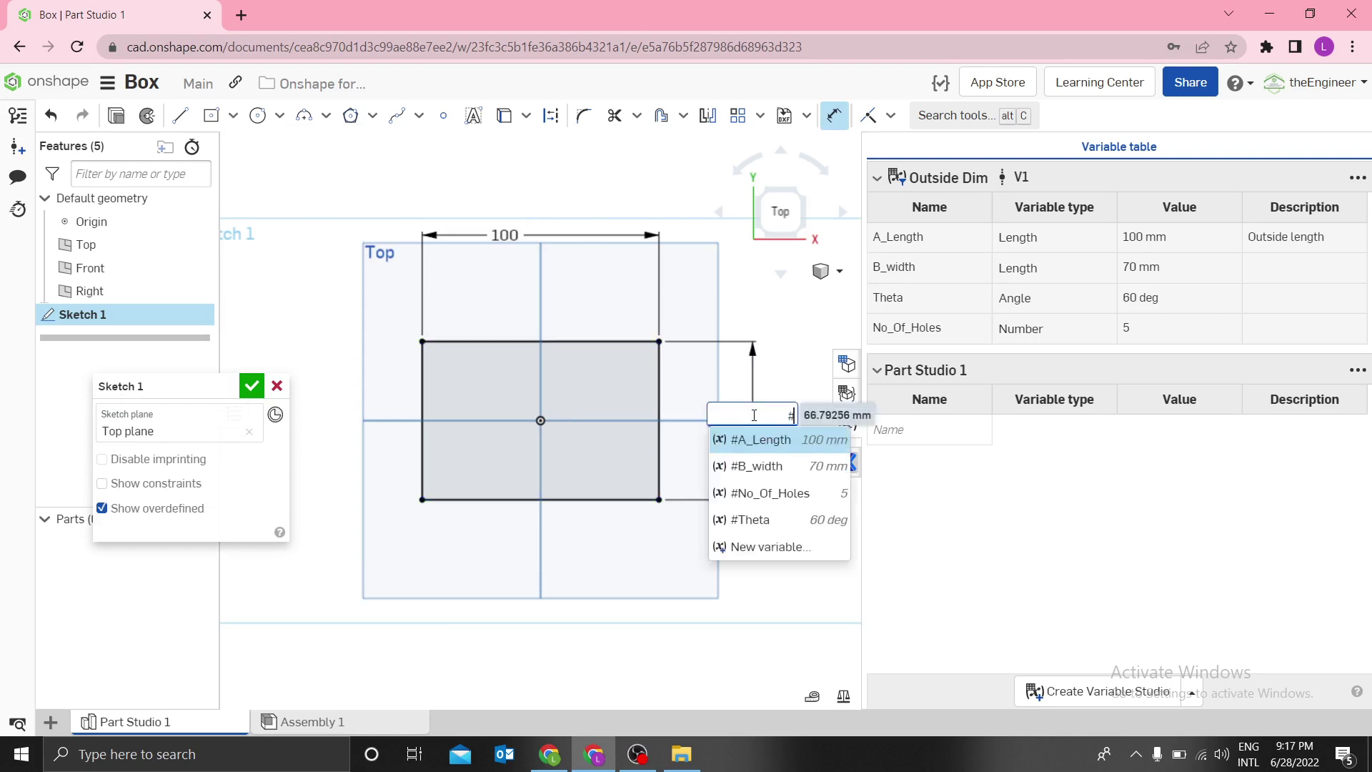
left_click(740, 461)
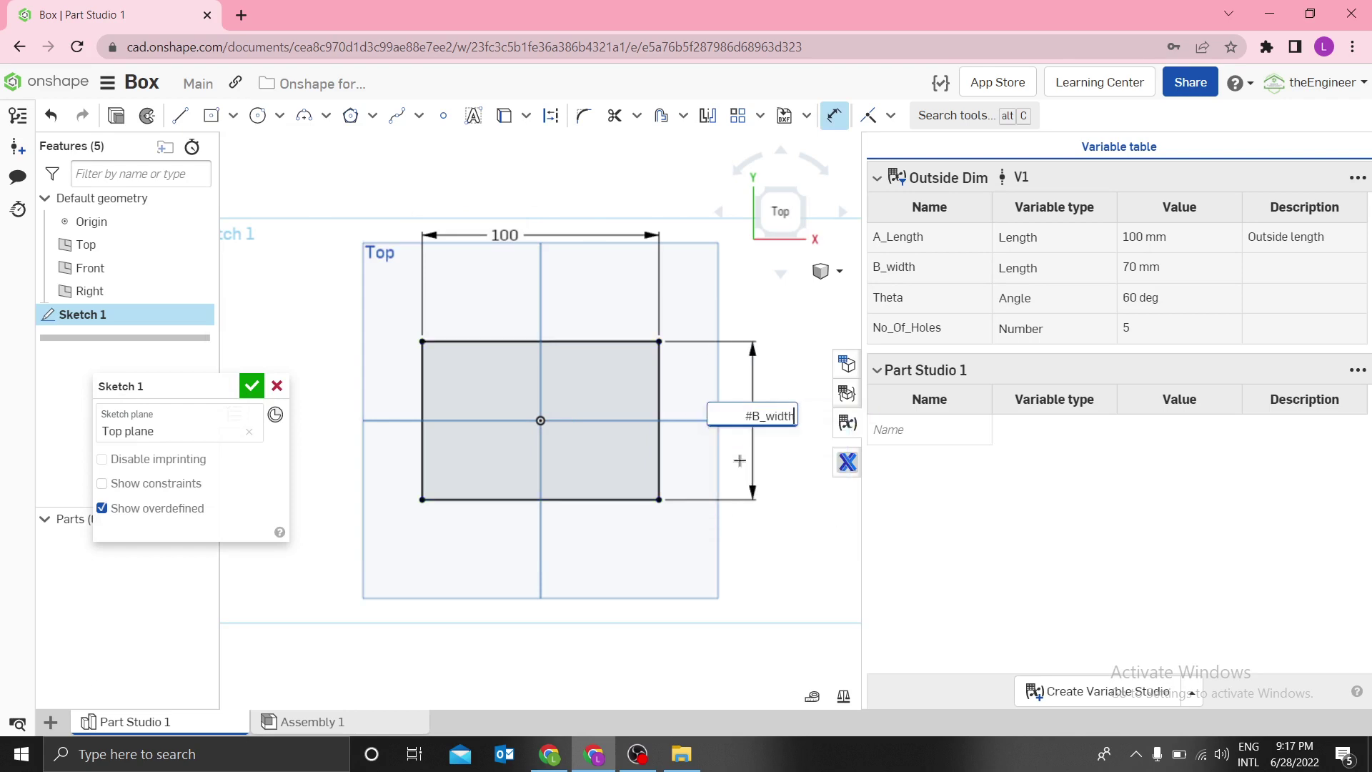
key("Return")
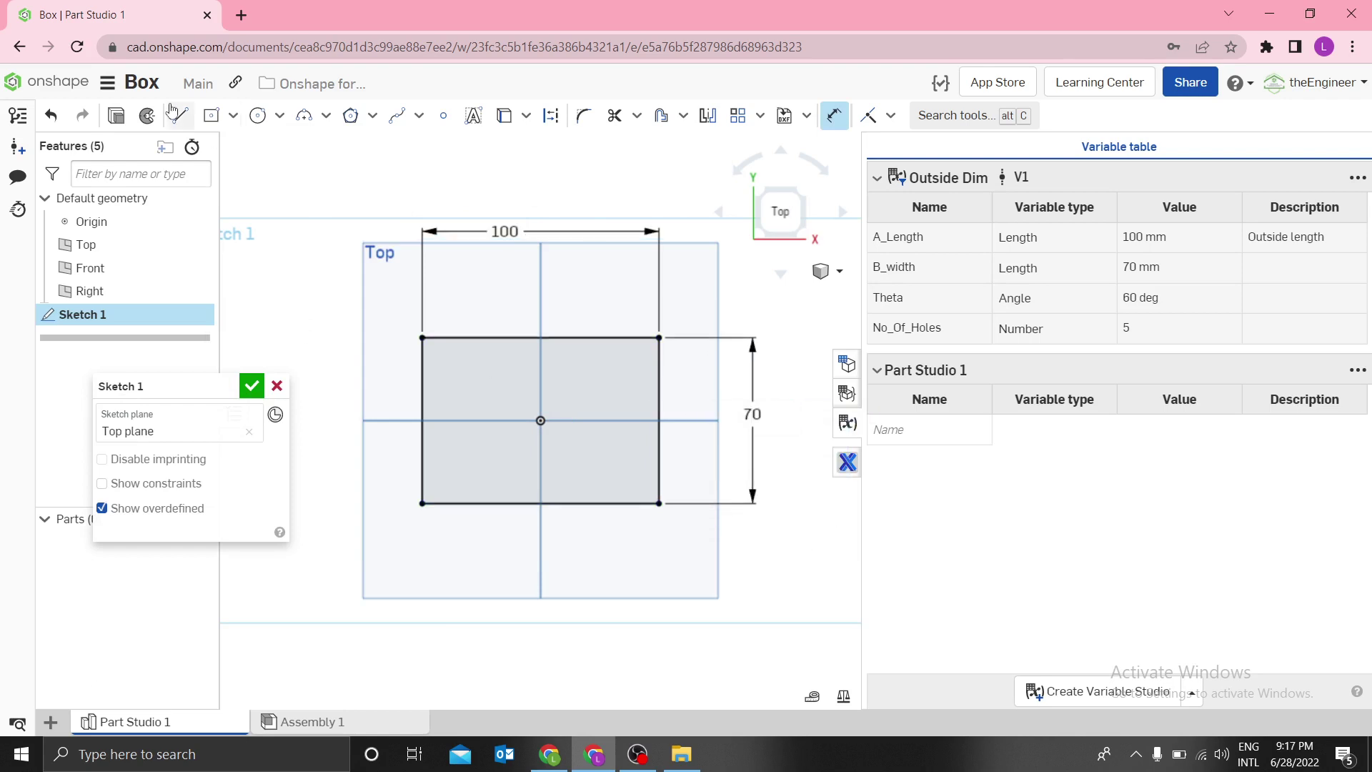
Step: Extrude the rectangle sketch into a new solid with a blind depth of #B_width/3
left_click(116, 115)
key("shift+e")
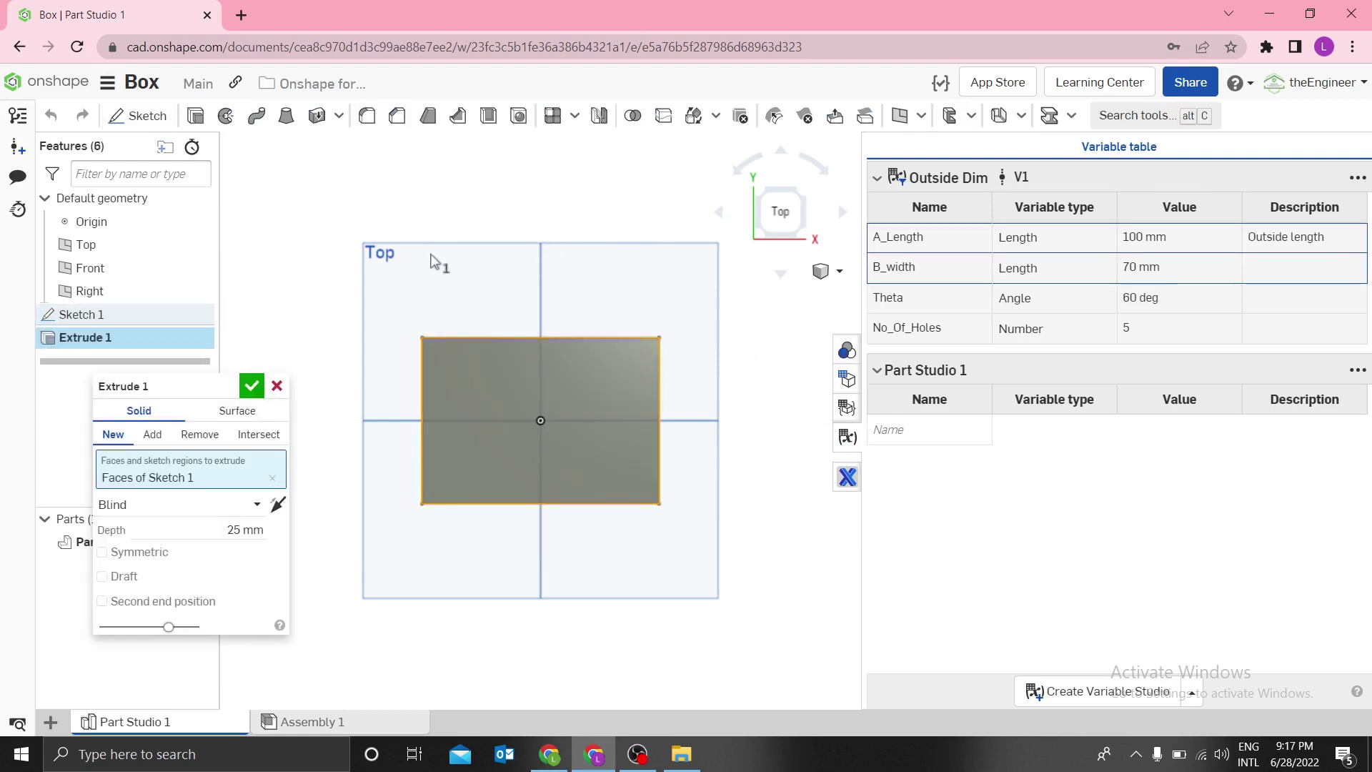
left_click(245, 528)
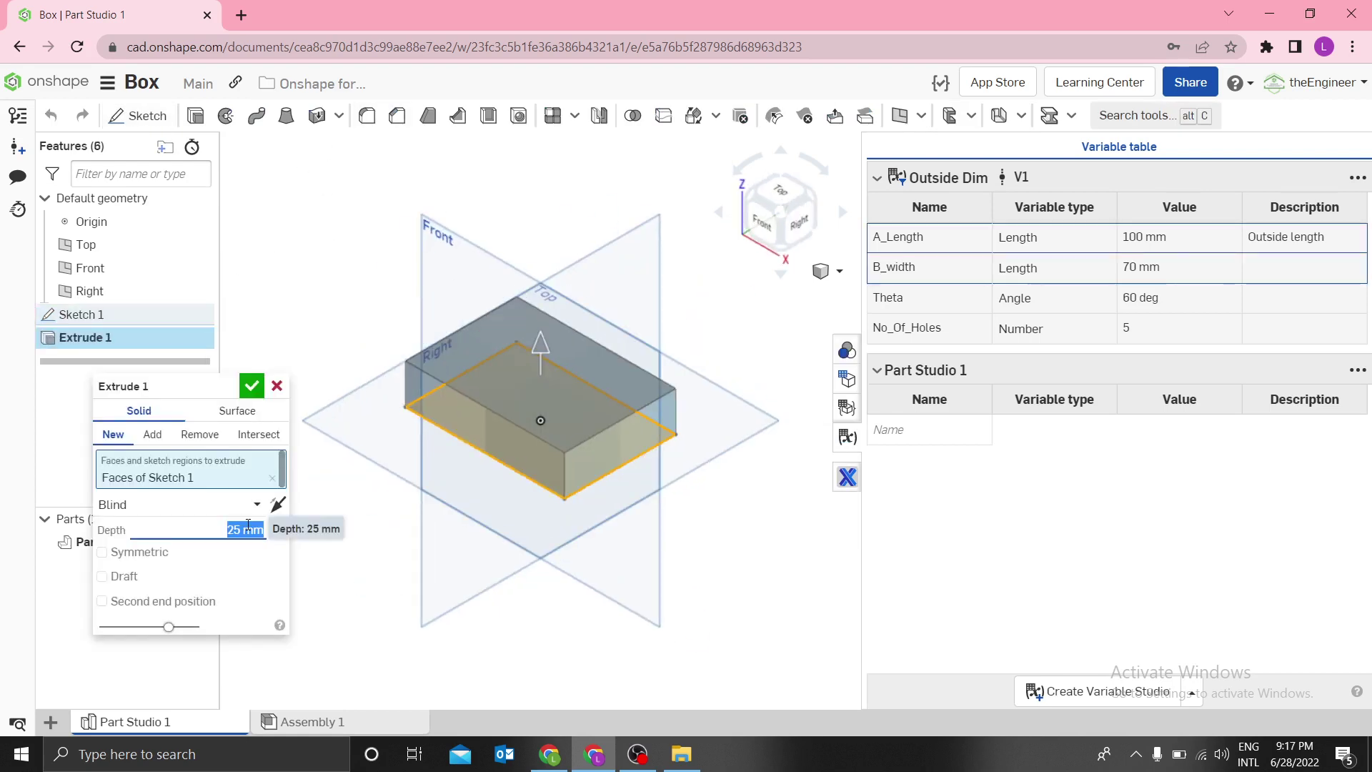
type("#")
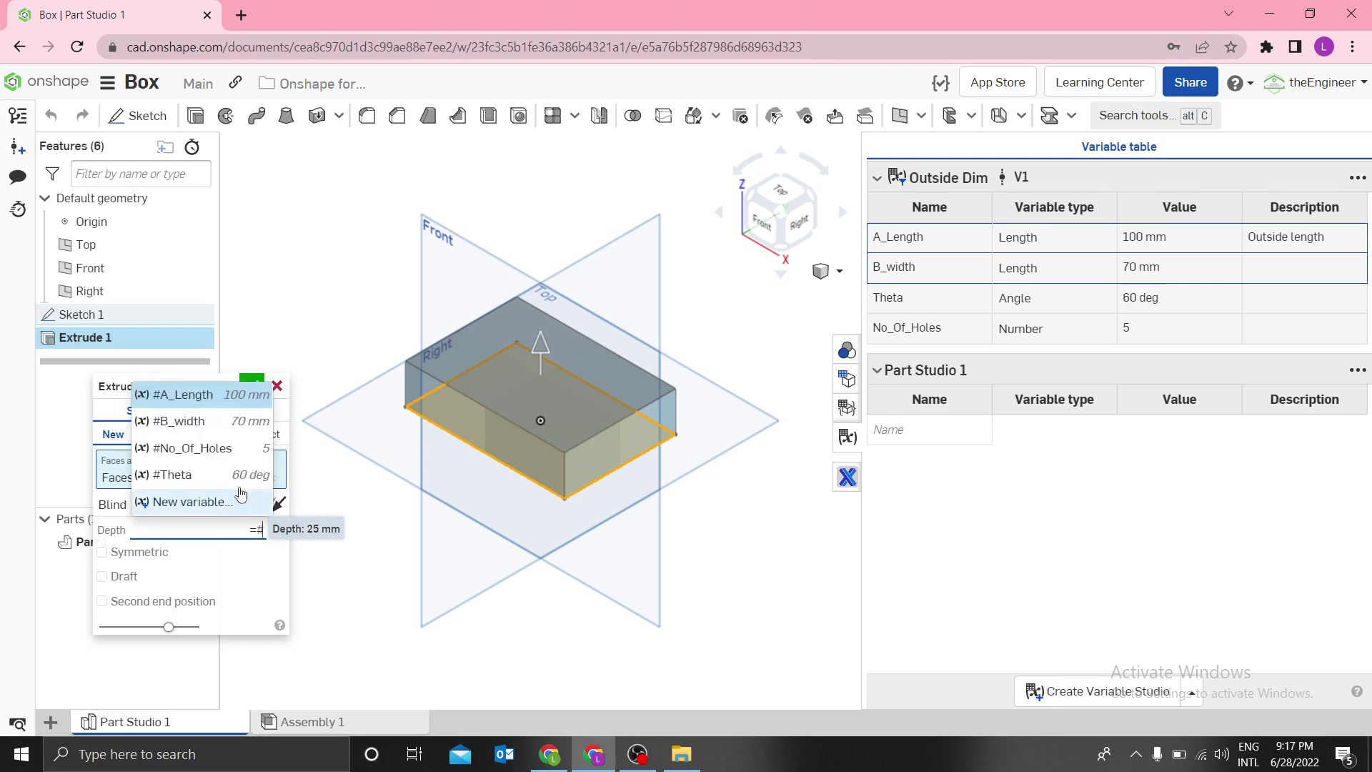
left_click(214, 422)
type("/2")
key("Return")
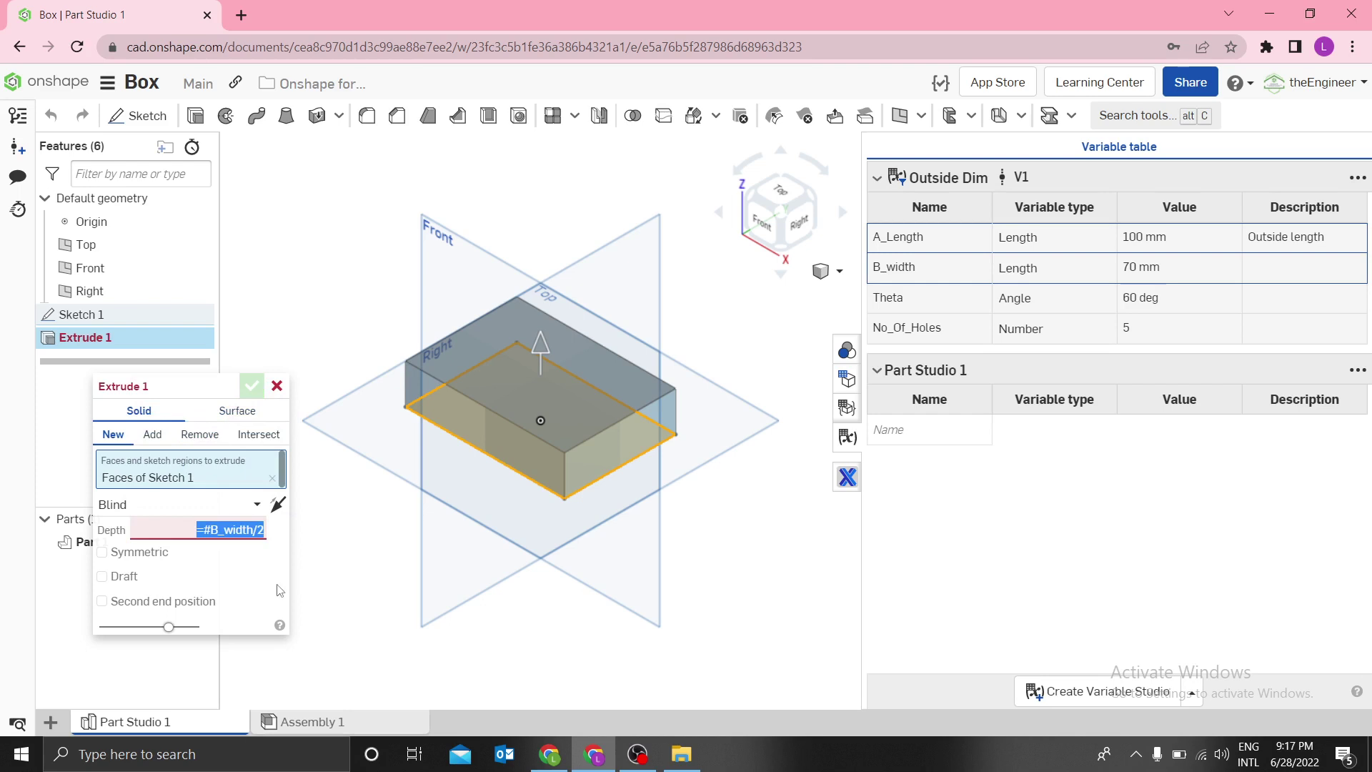
type("#")
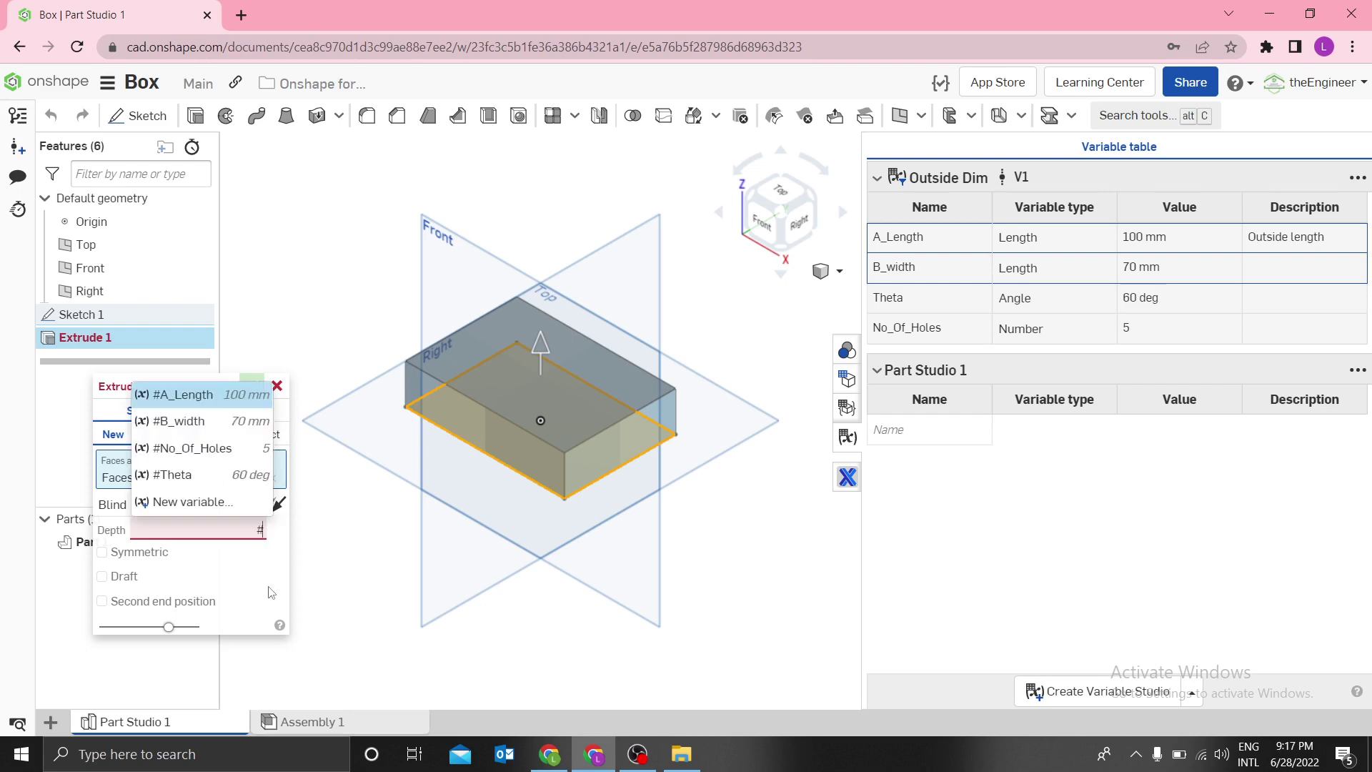
left_click(212, 422)
type("/3")
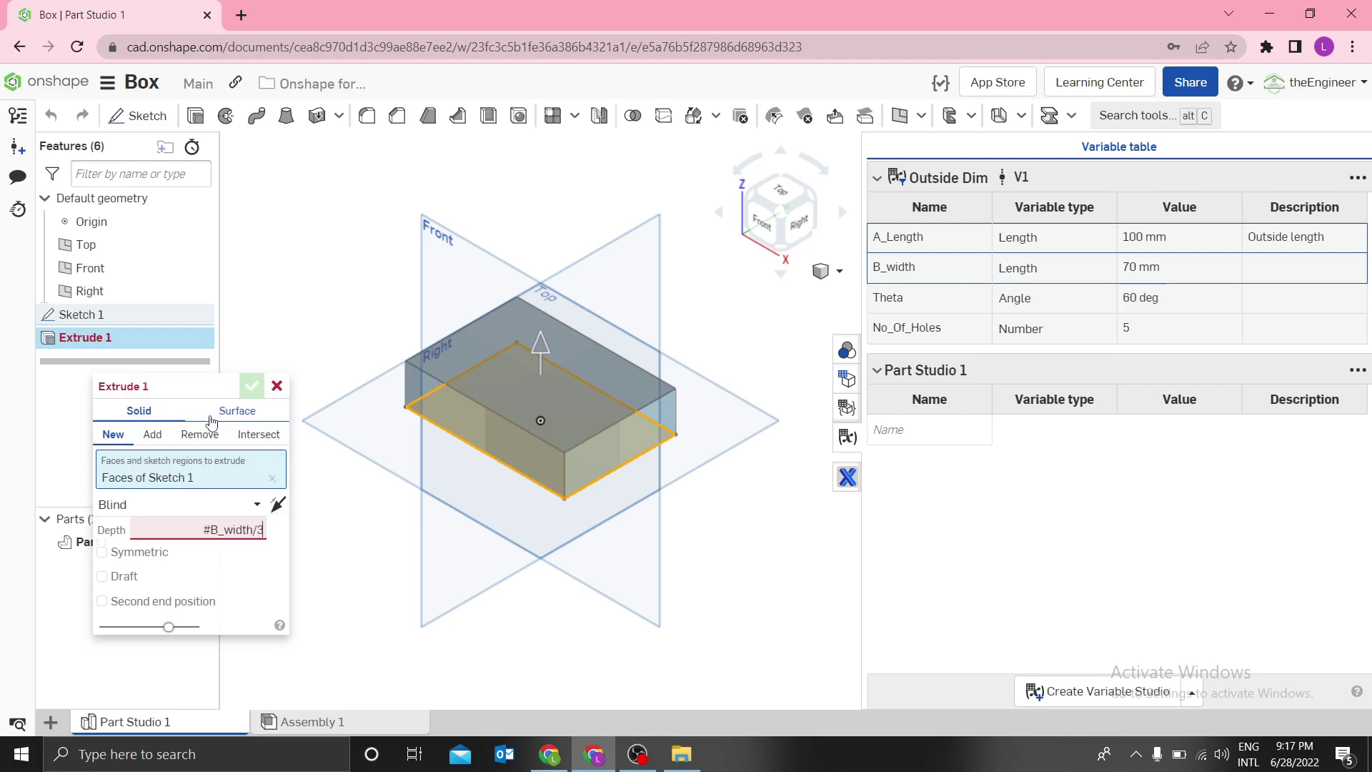
key("Return")
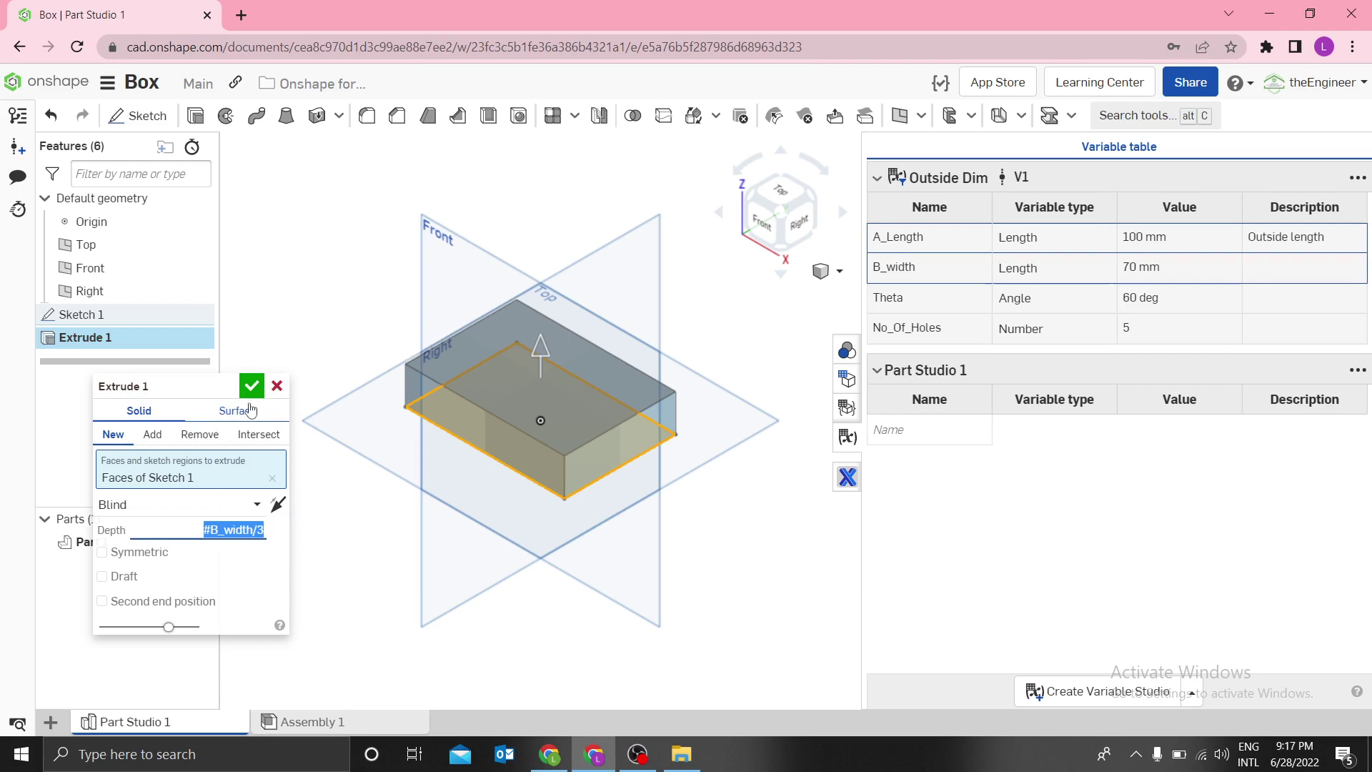
left_click(251, 386)
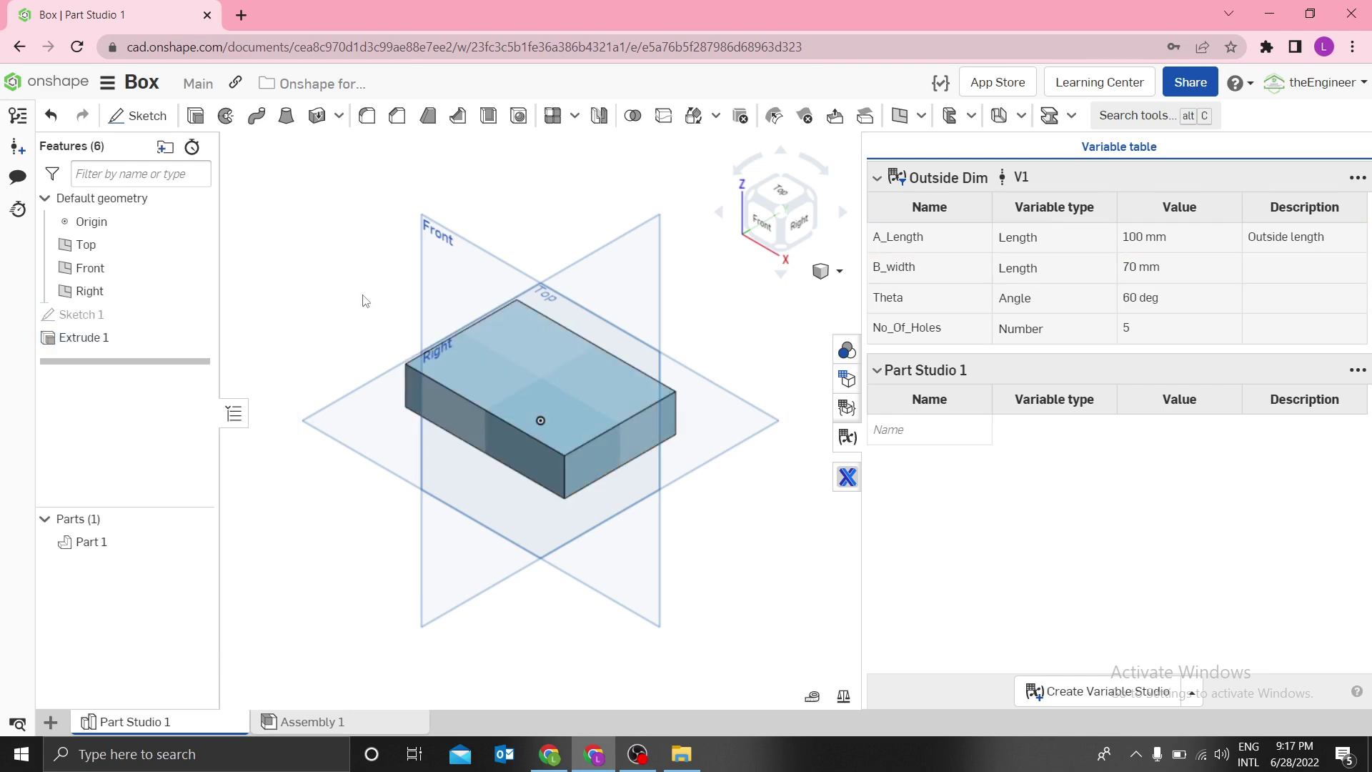
Step: Hide the default planes and sketch a small circle on the box's top face, left of and above the origin
scroll(464, 303, "up", 3)
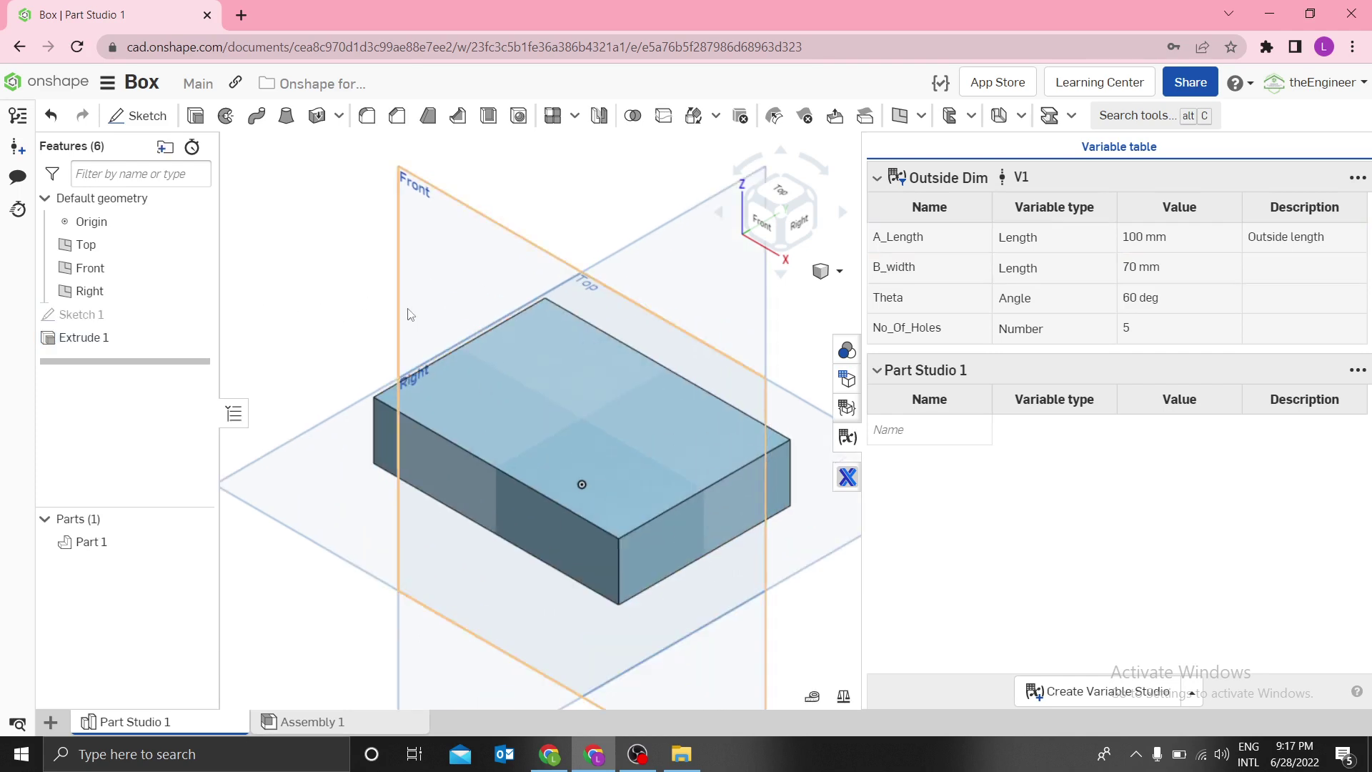
key("p")
left_click(461, 384)
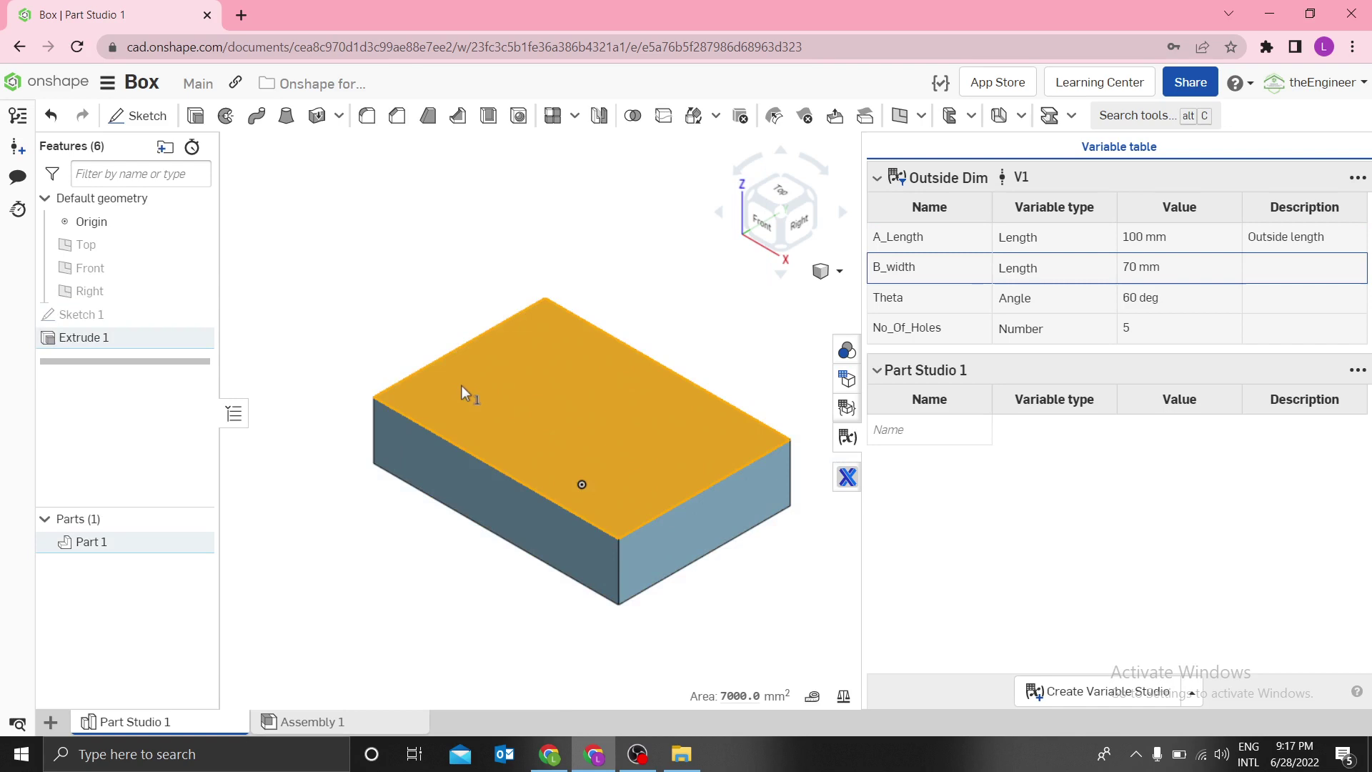
left_click(487, 374)
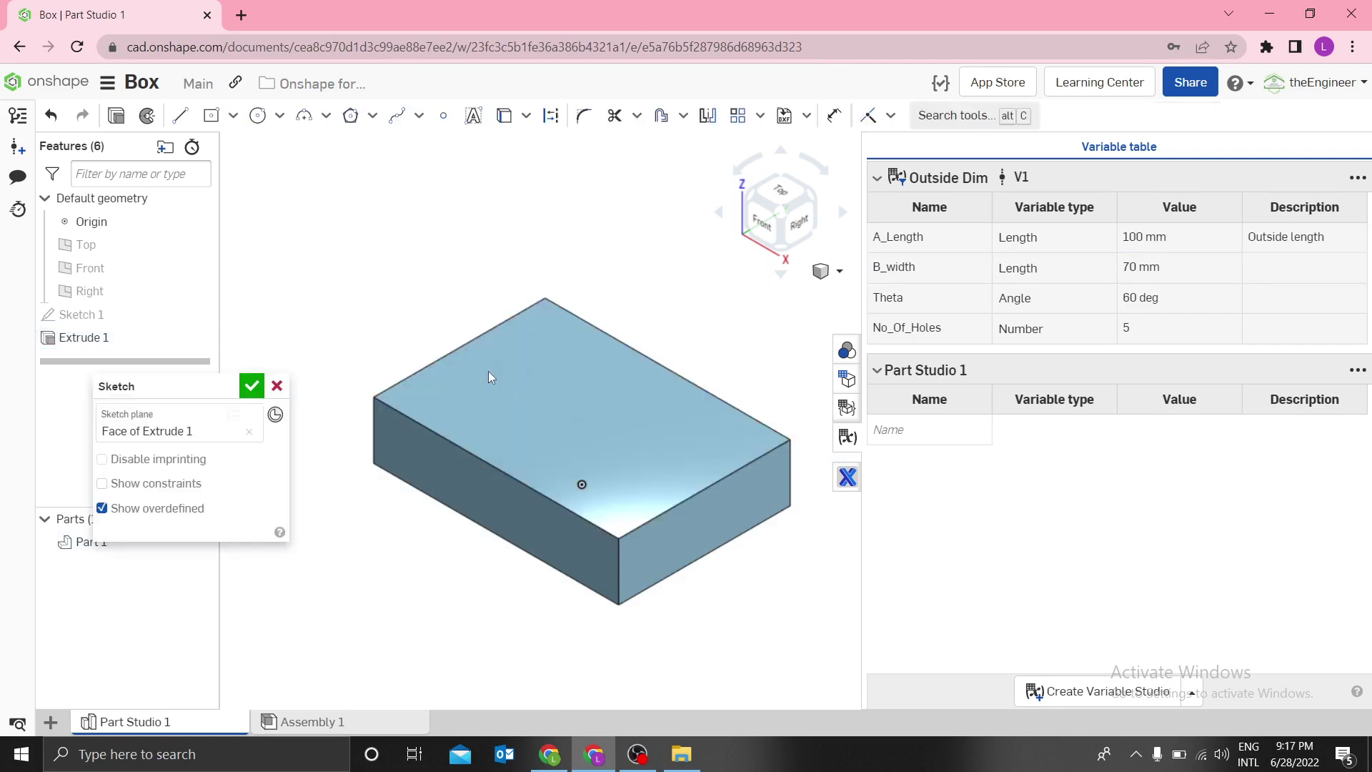
key("n")
left_click(258, 115)
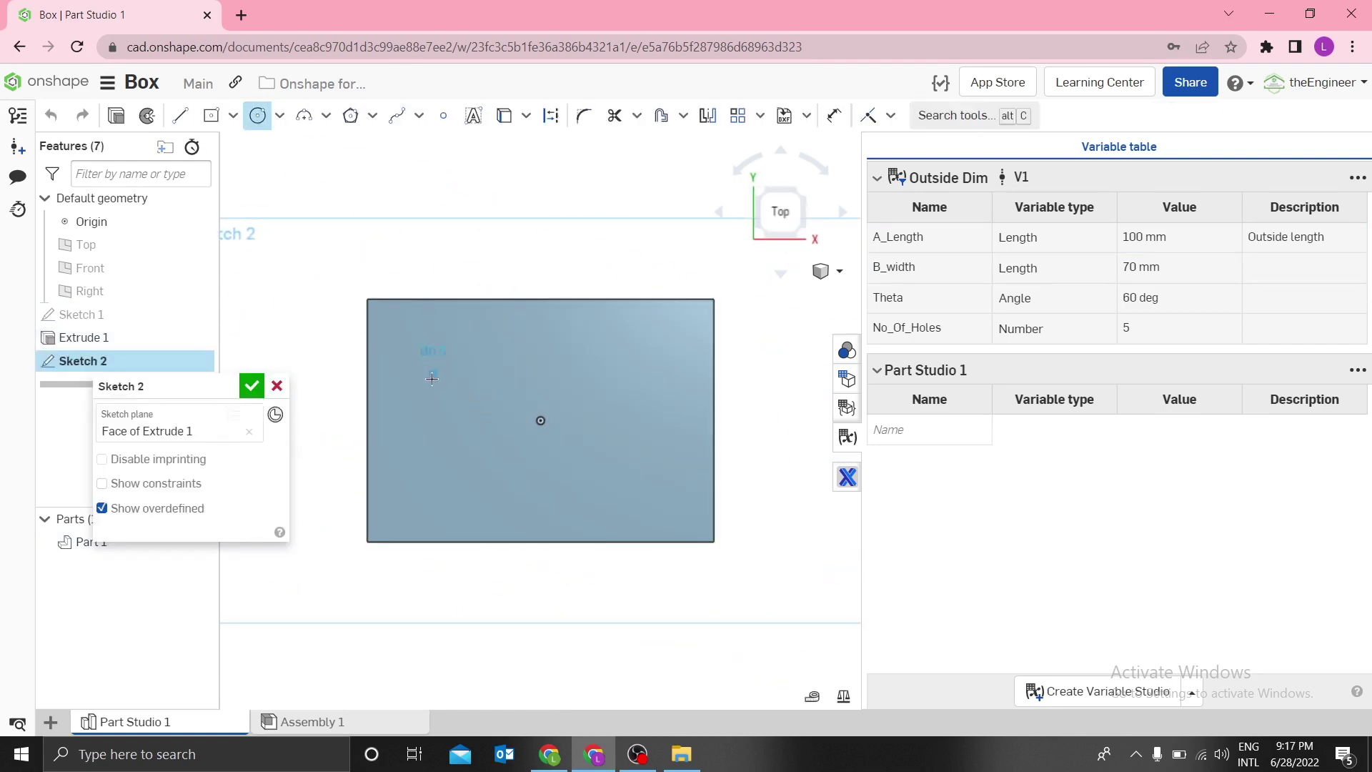
key("Escape")
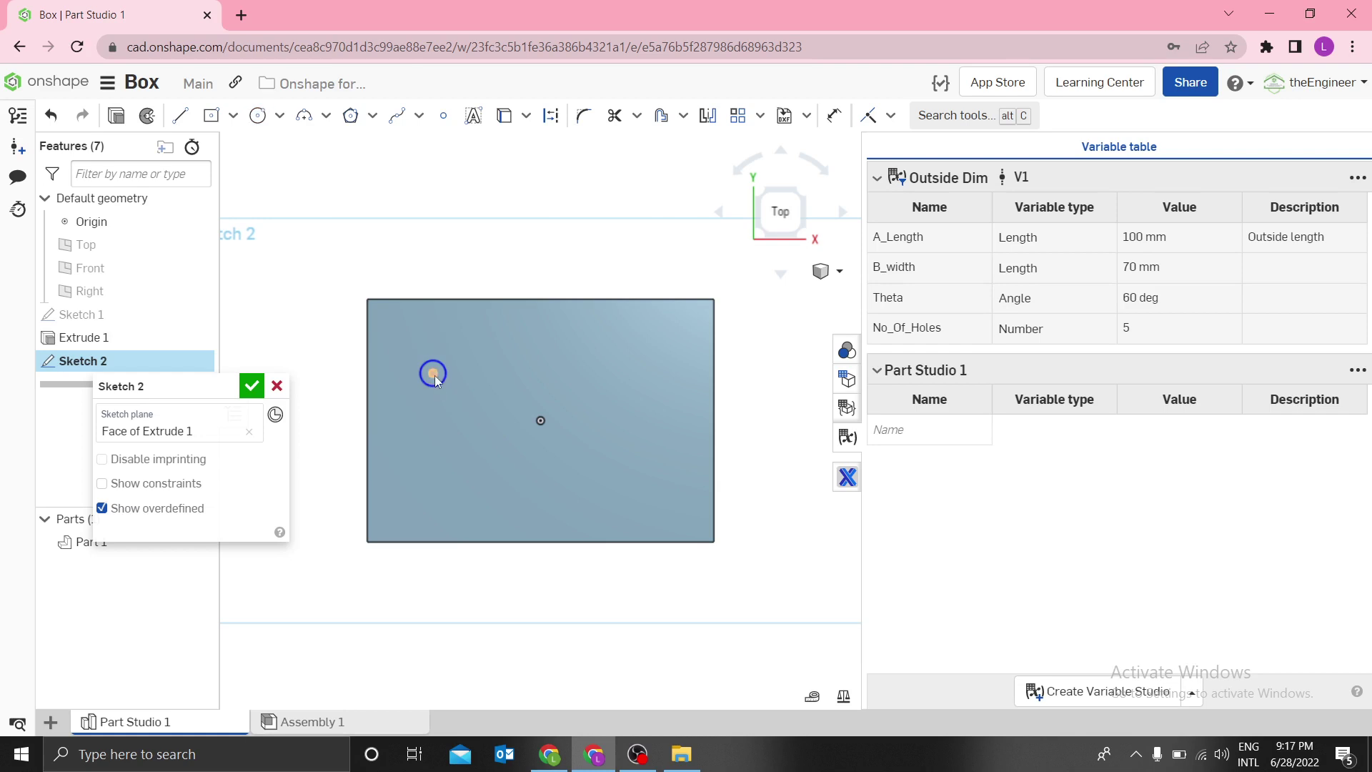
left_click_drag(434, 376, 470, 427)
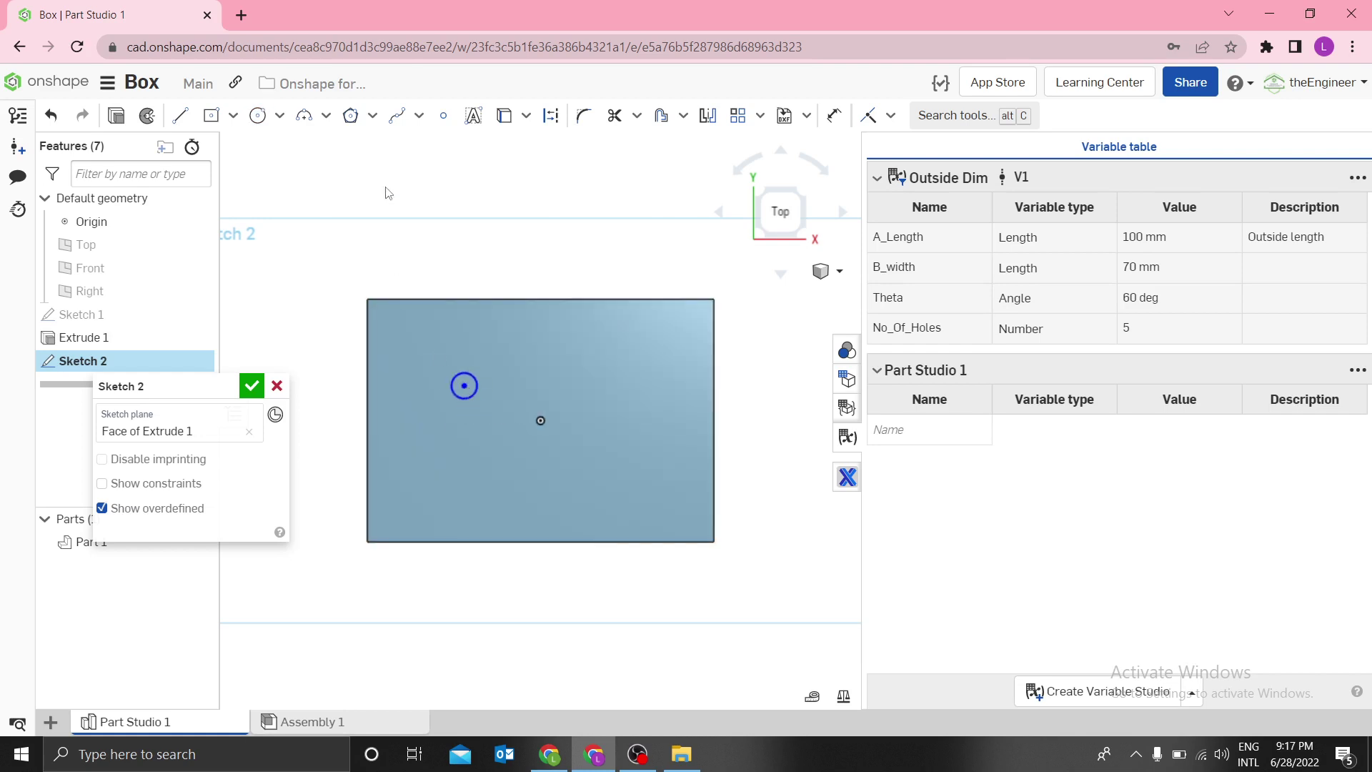
Step: Constrain the small circle and cut it into the box with a 25 mm blind Remove extrude
left_click(474, 396)
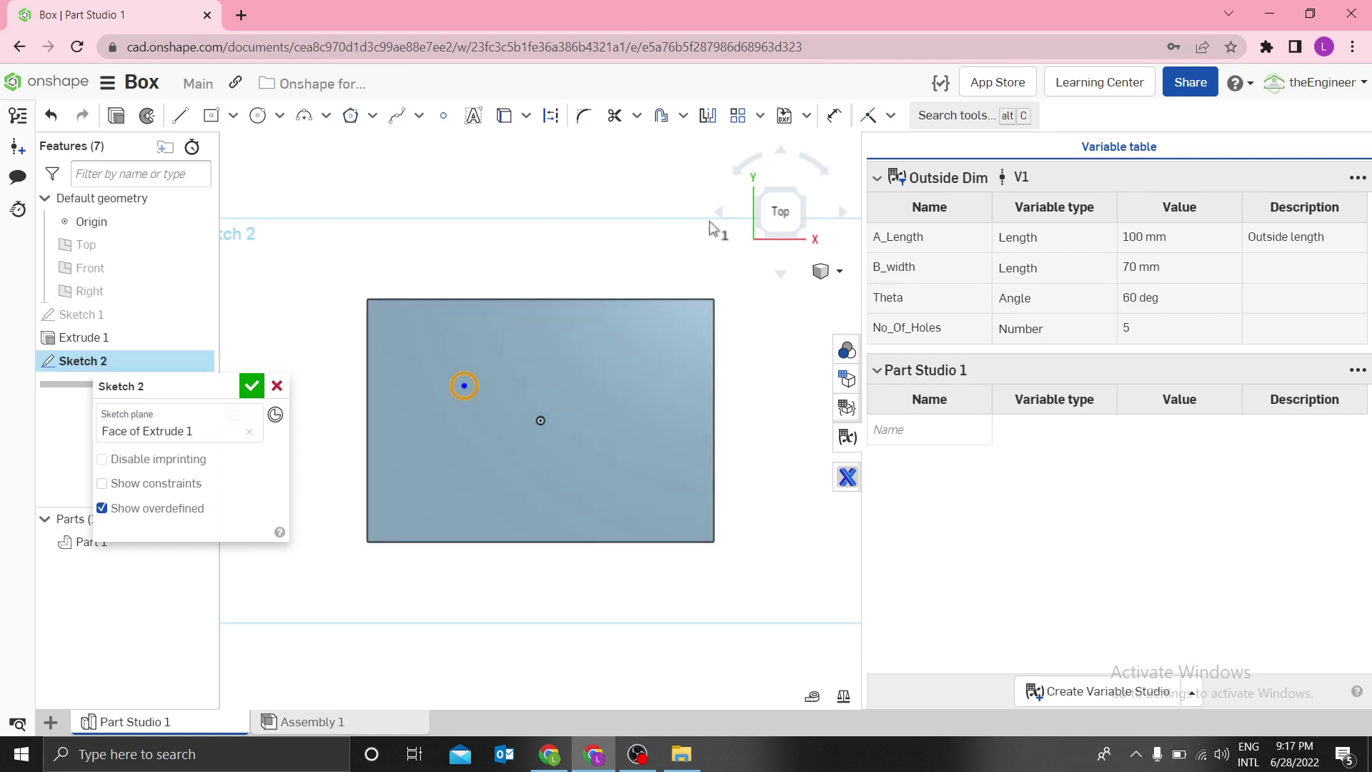
left_click(890, 115)
left_click(870, 496)
right_click(470, 367)
left_click(500, 349)
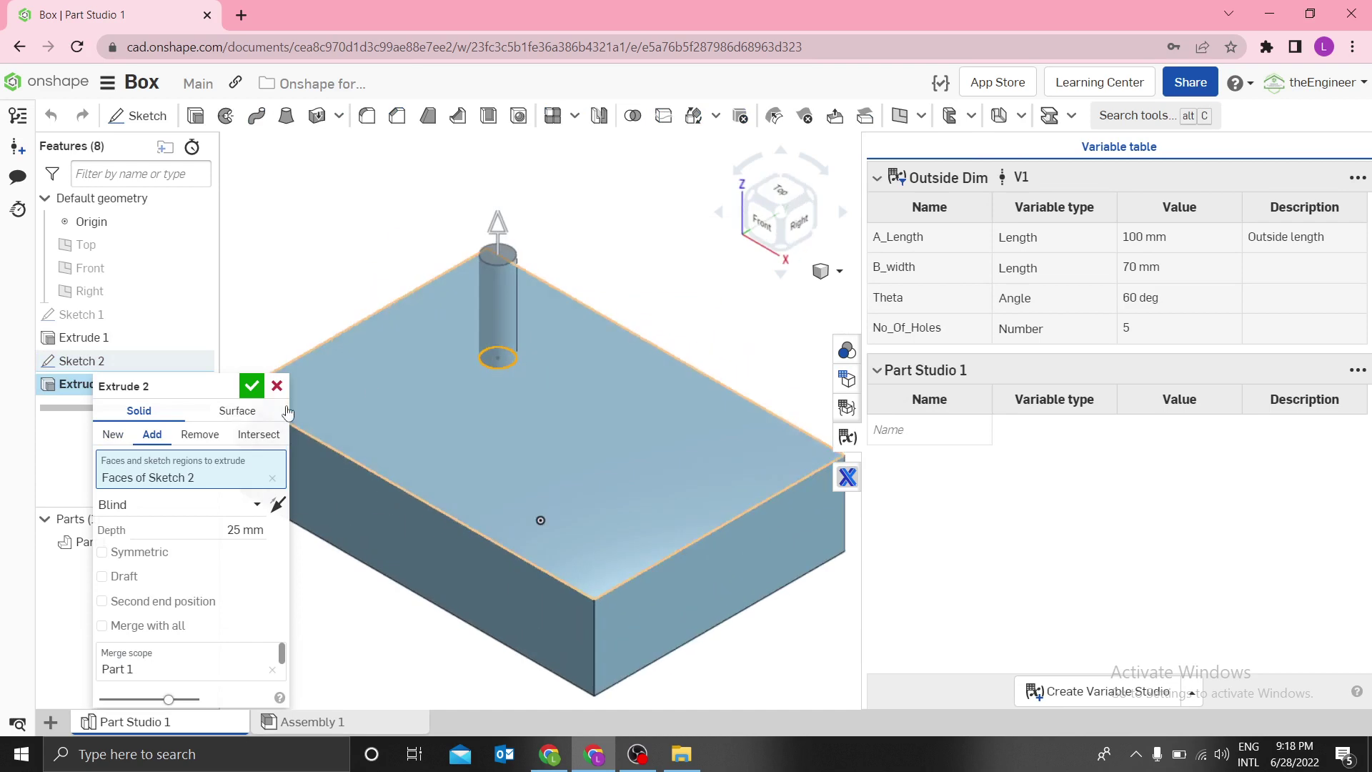
left_click(199, 433)
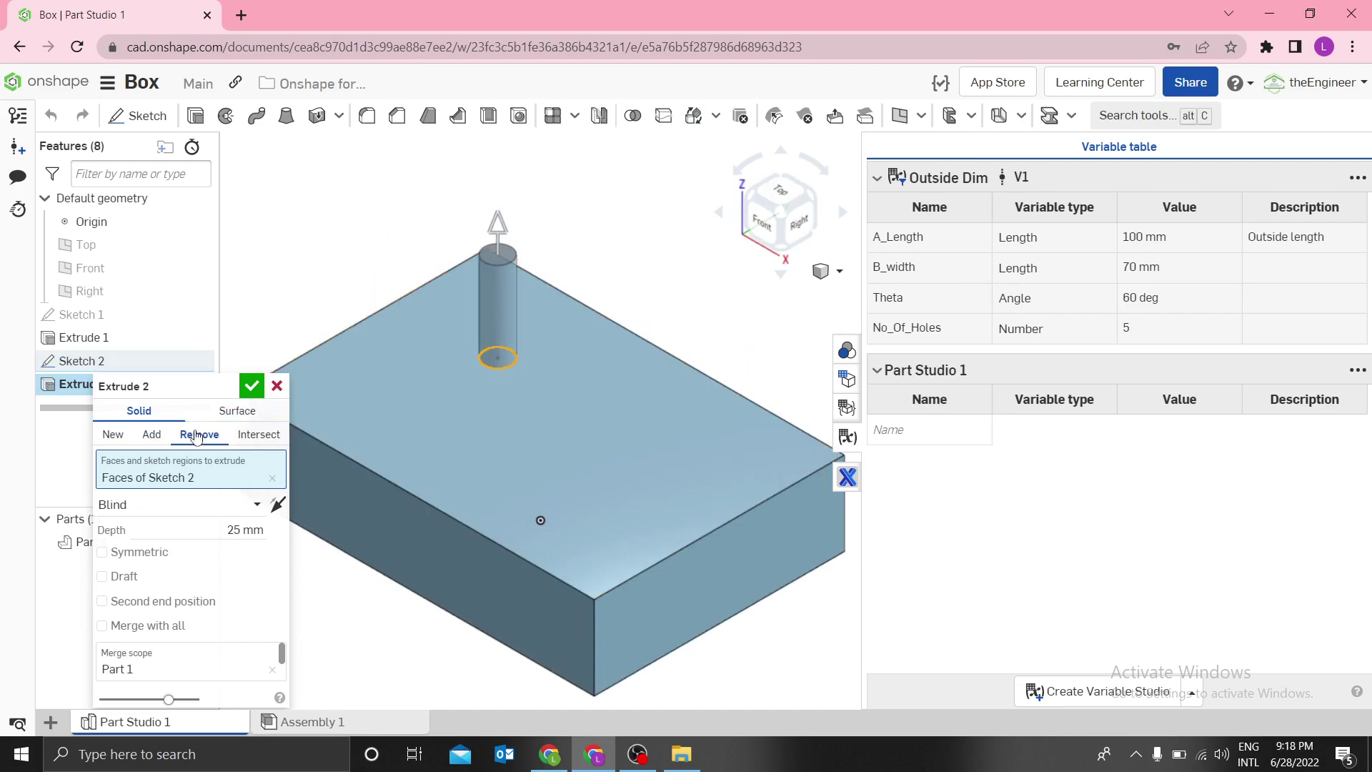
left_click(251, 386)
Step: Create a circular feature pattern of the hole cut about a mate connector axis at the centre of the top face
right_click_drag(372, 302, 366, 273)
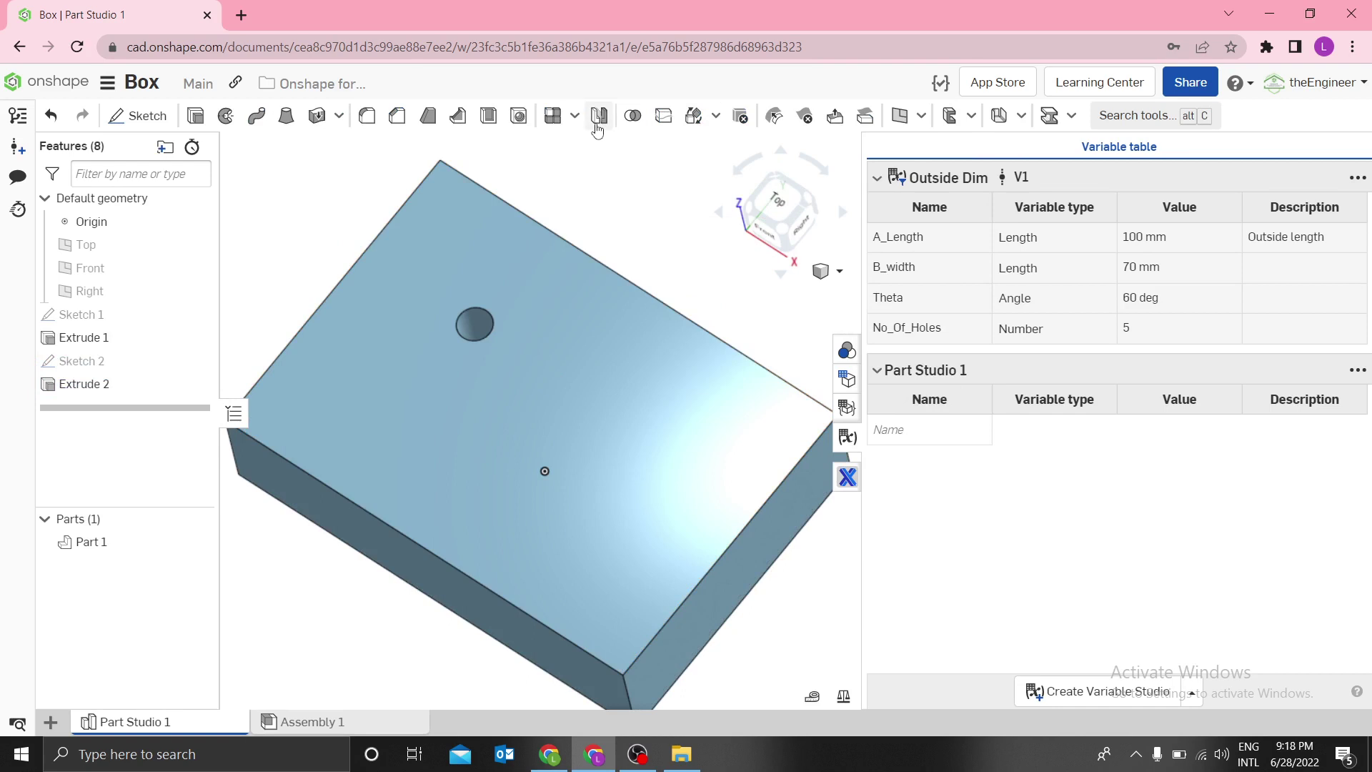
left_click(575, 116)
left_click(593, 179)
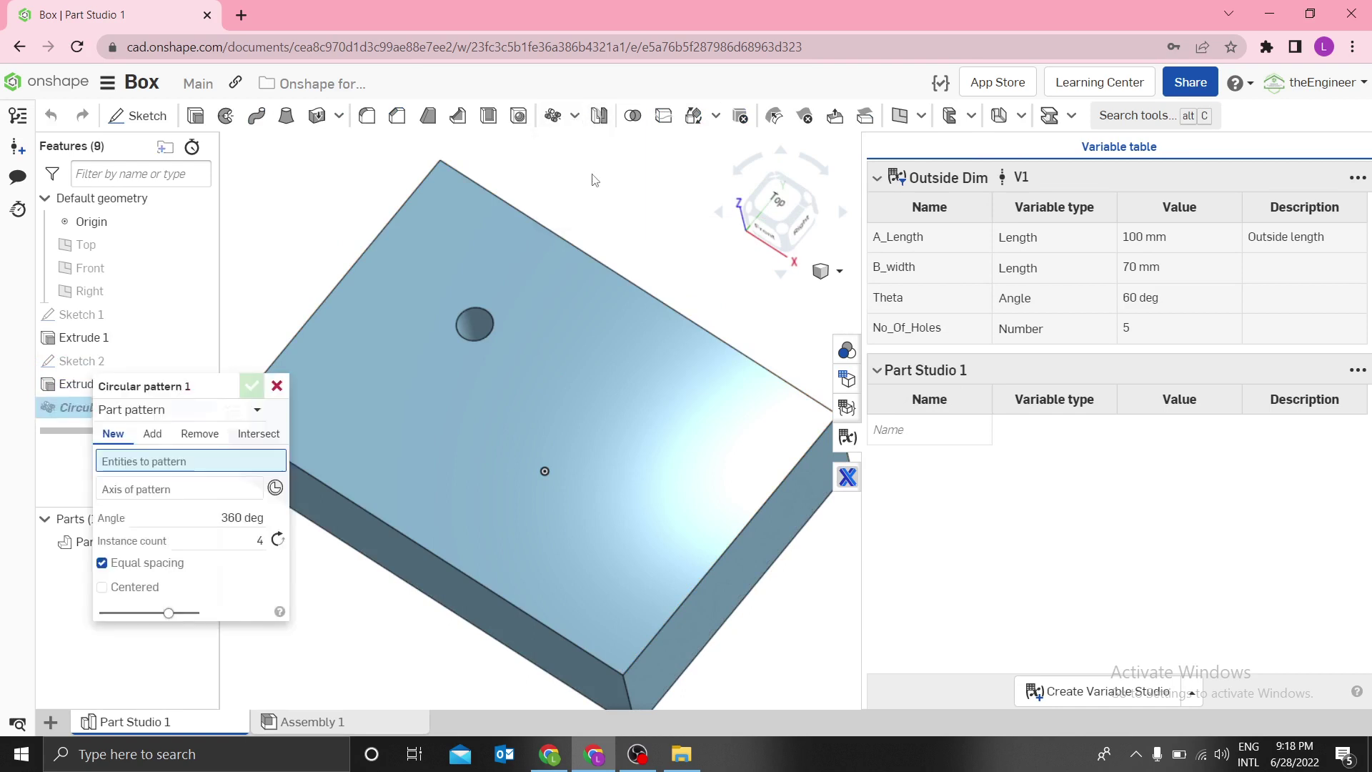
left_click(128, 418)
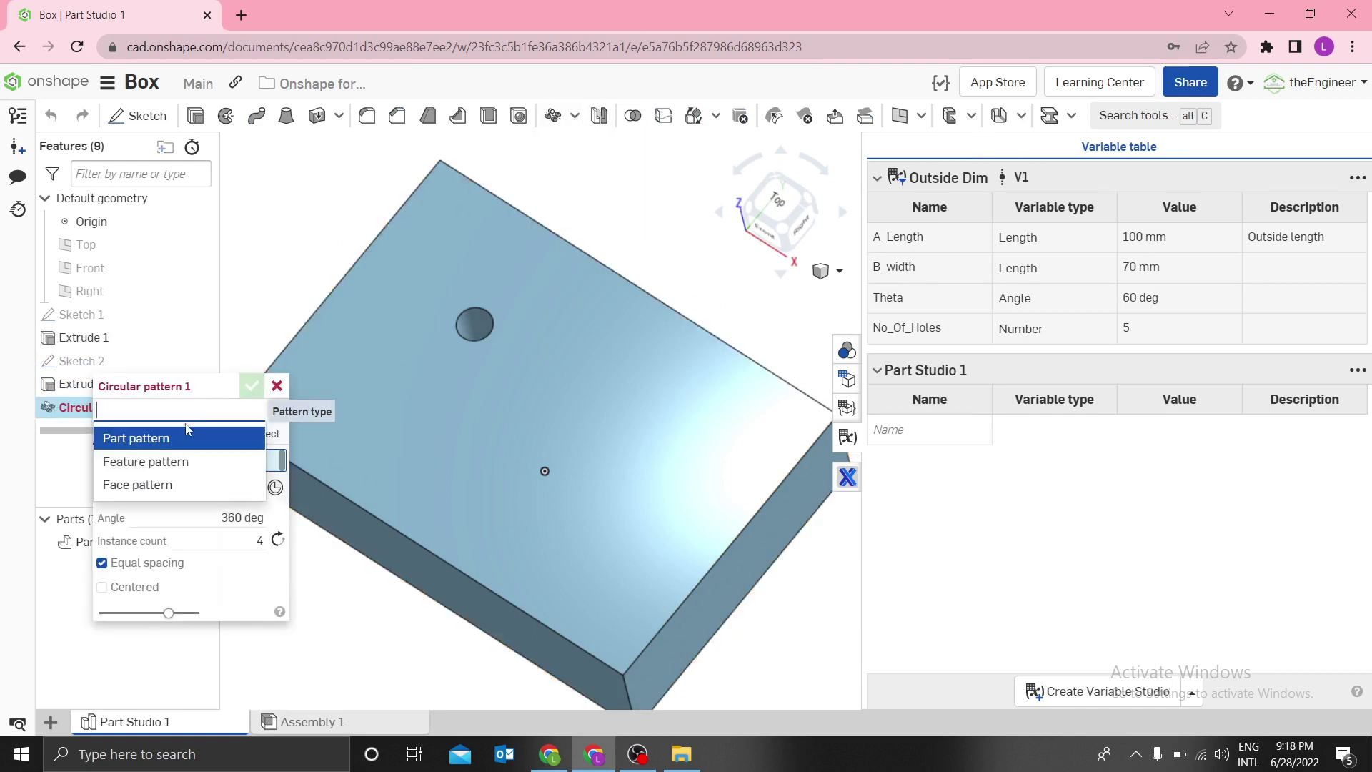
left_click(187, 469)
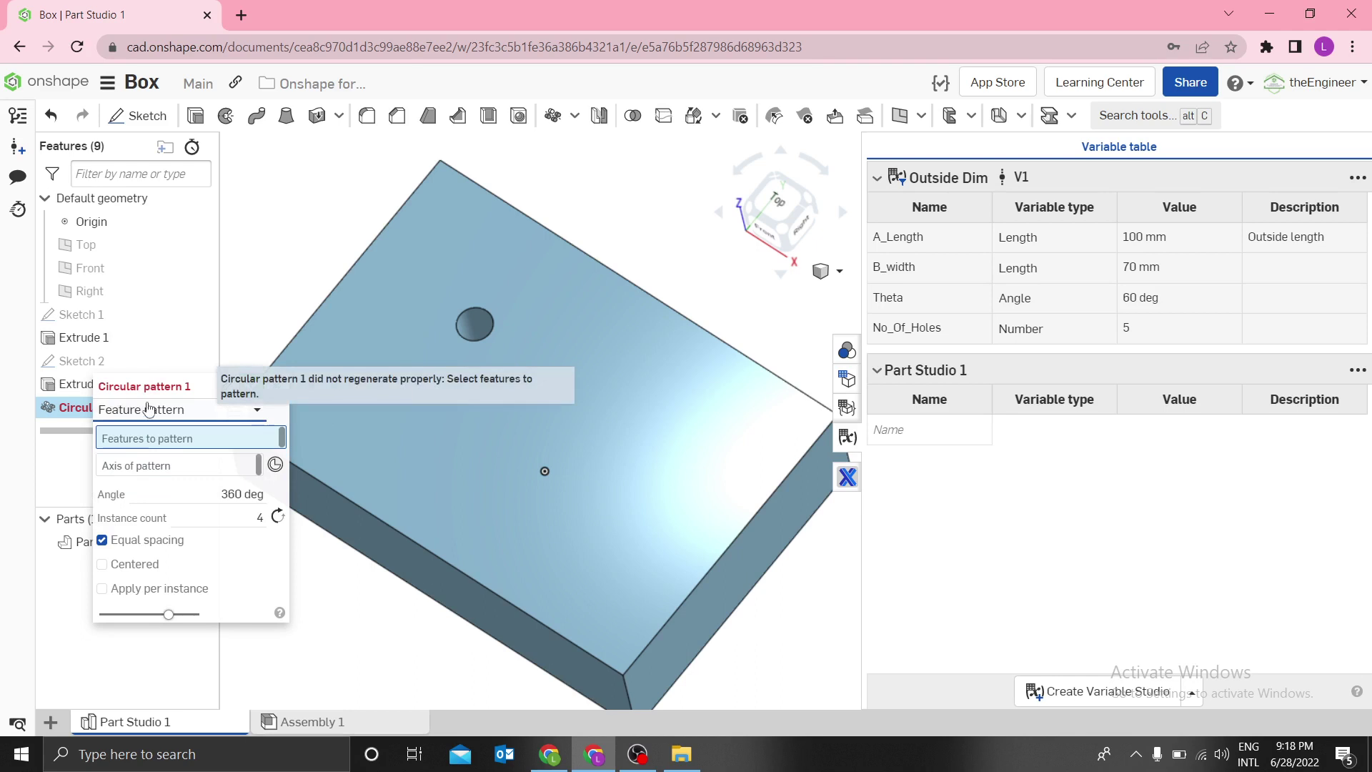
left_click(68, 386)
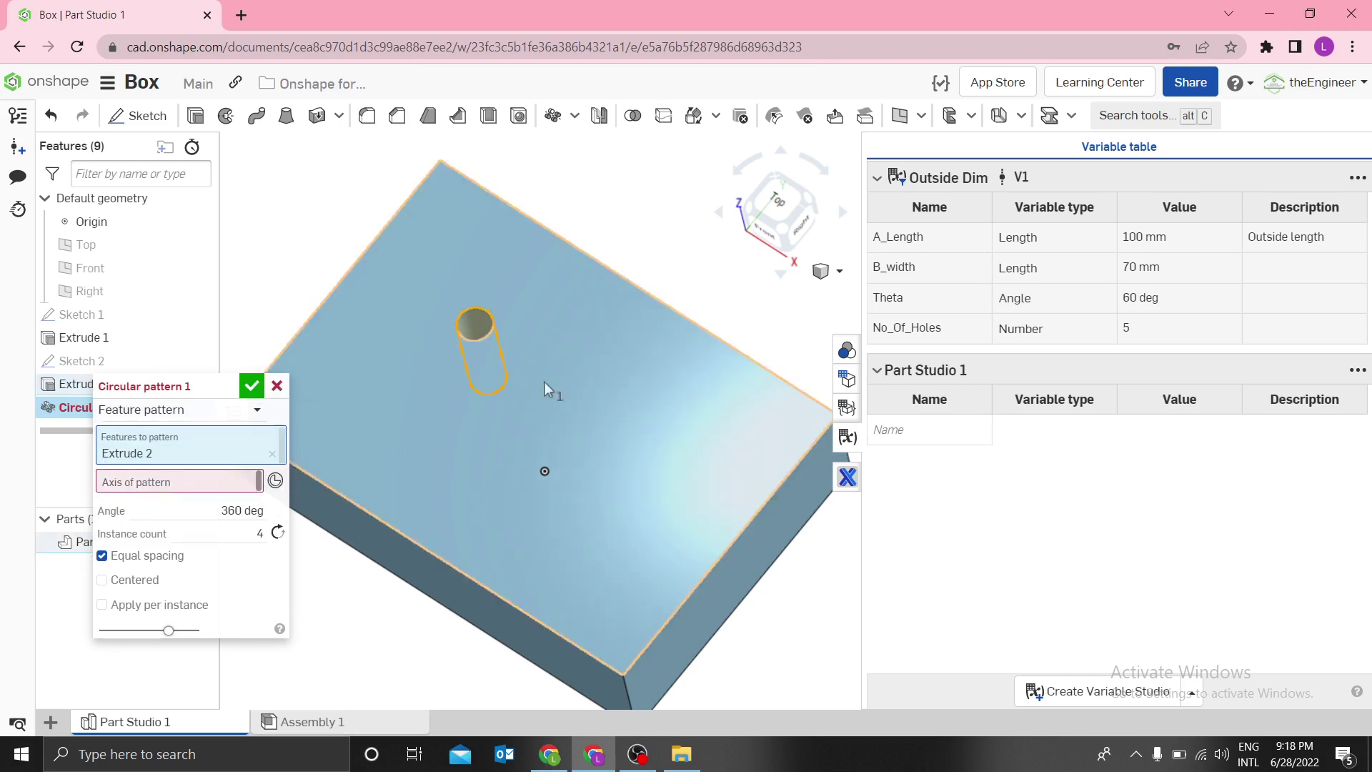
left_click(277, 482)
left_click(531, 418)
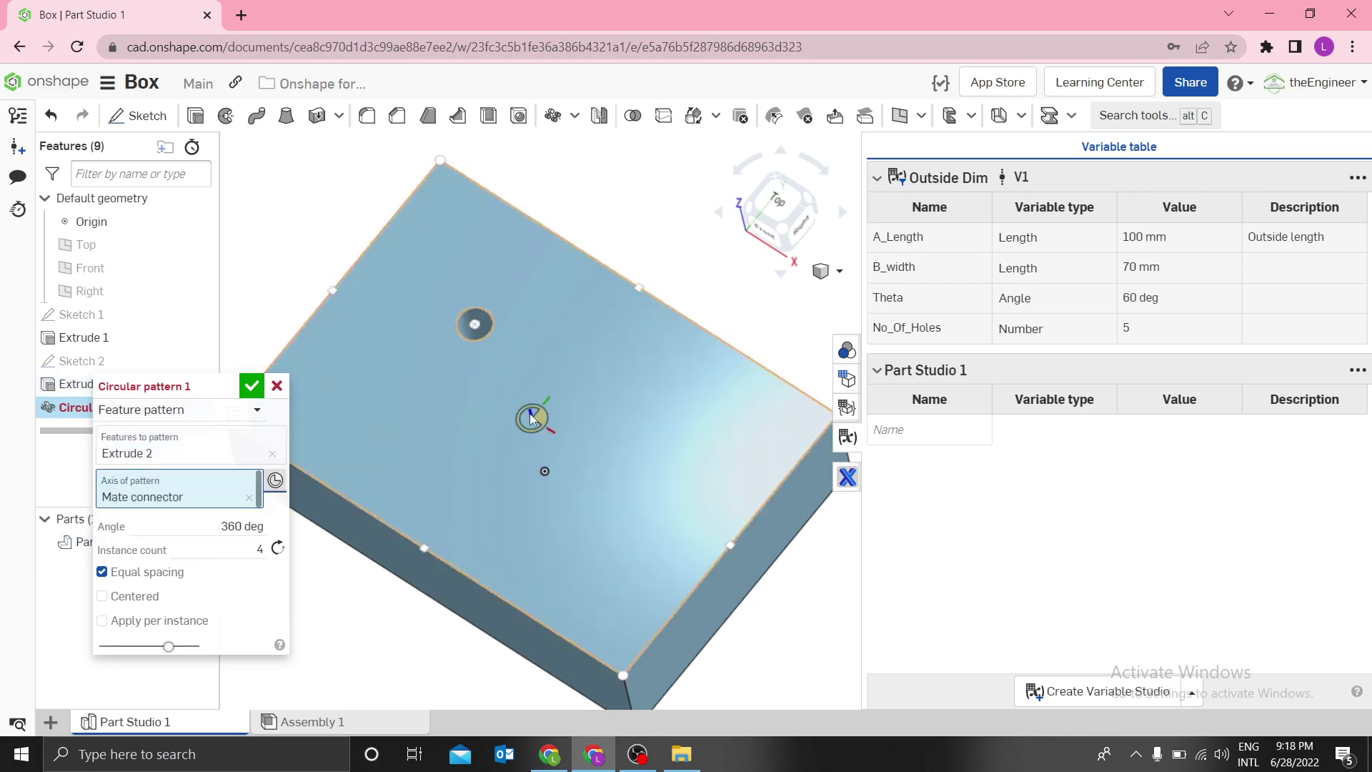
Step: Set the circular pattern's instance count to #No_Of_Holes and accept the pattern
double_click(251, 548)
type("#")
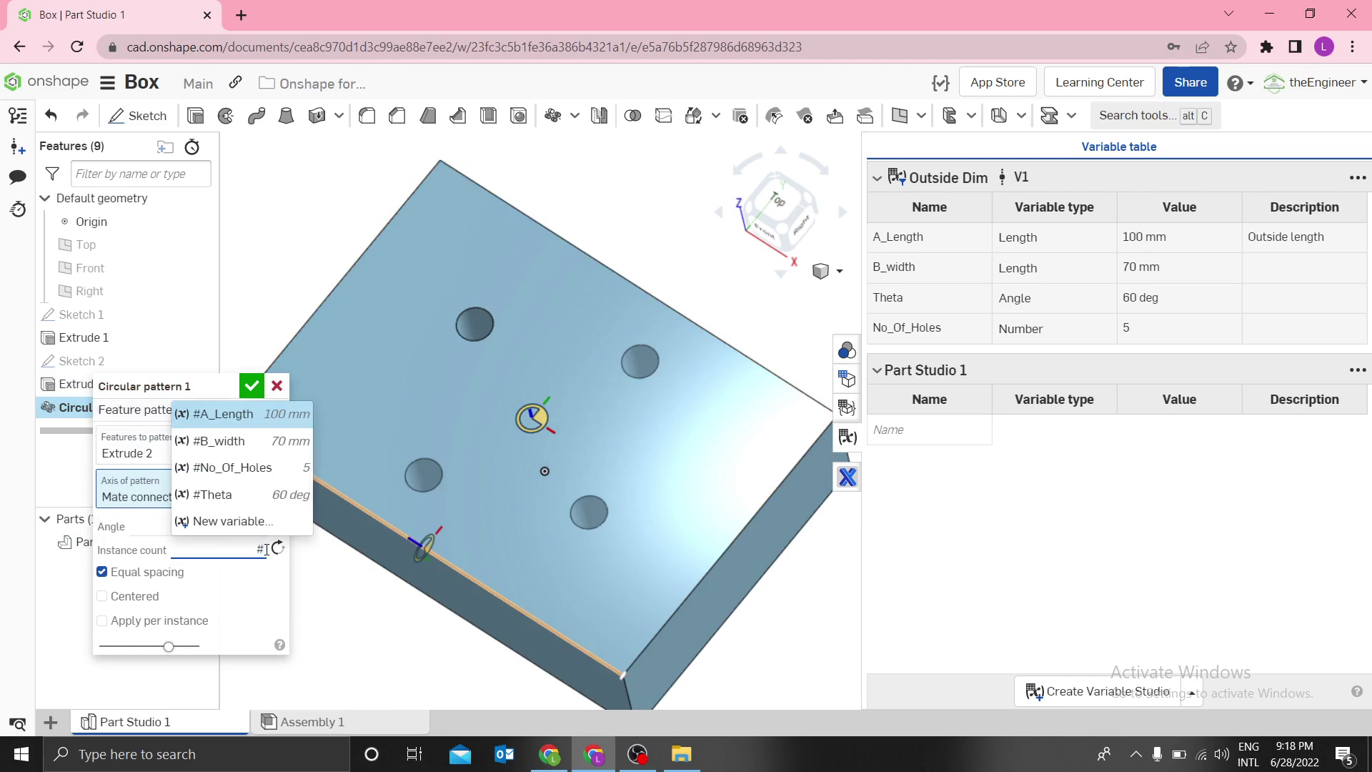
left_click(232, 468)
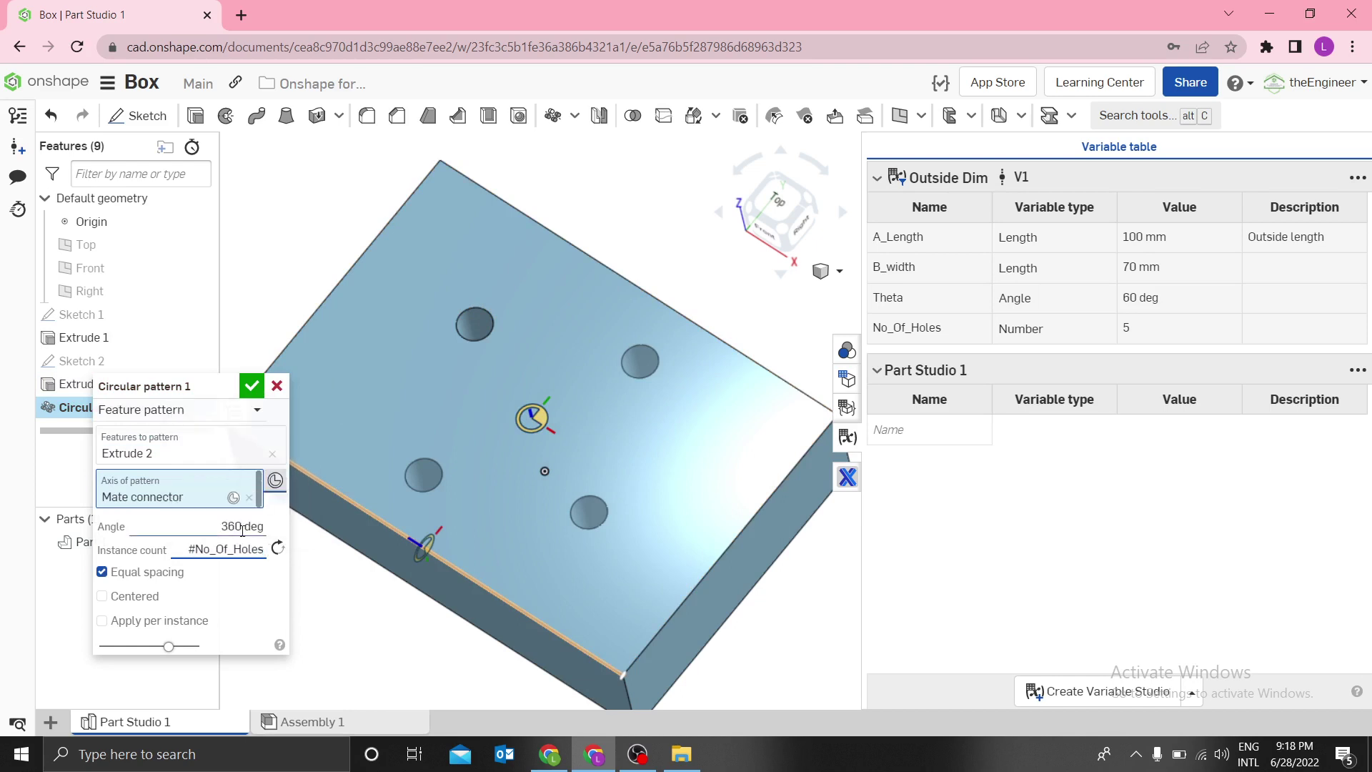
key("Return")
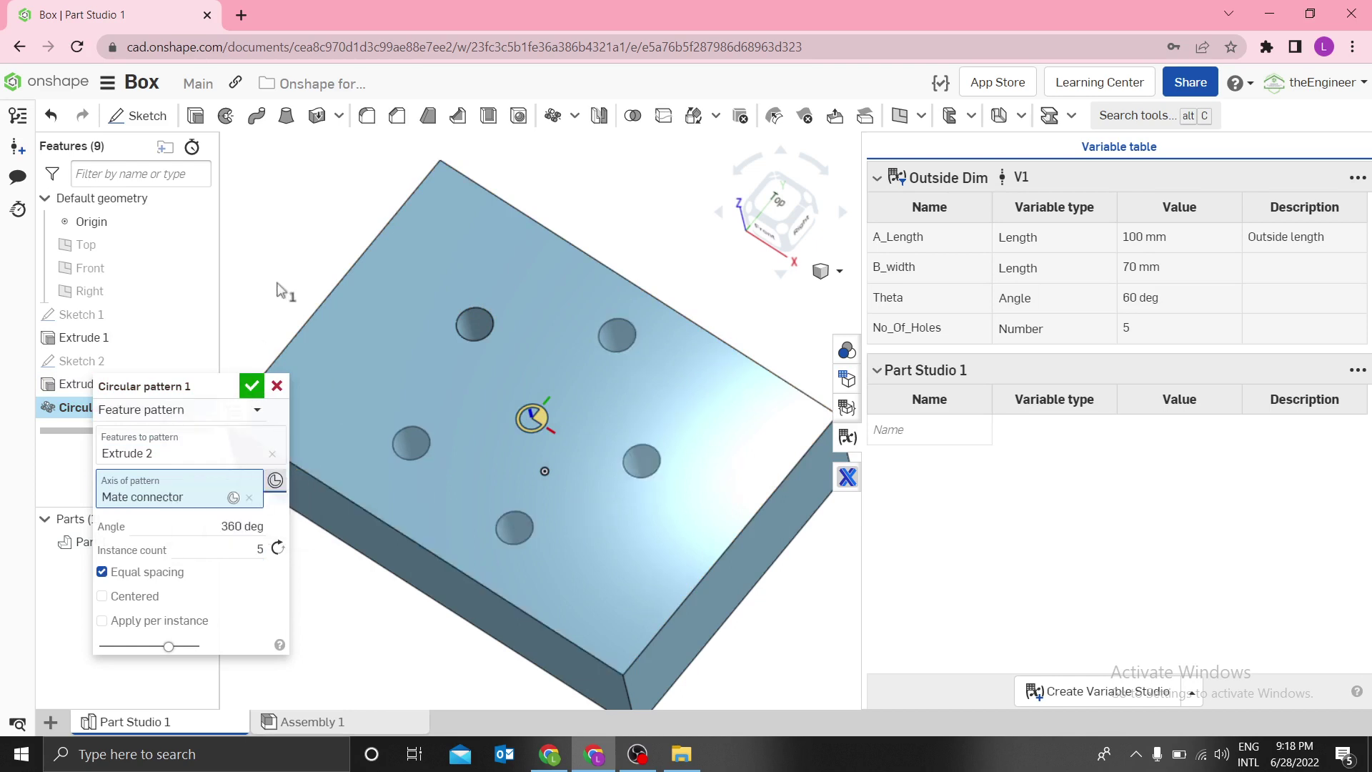
key("Return")
scroll(314, 236, "down", 1)
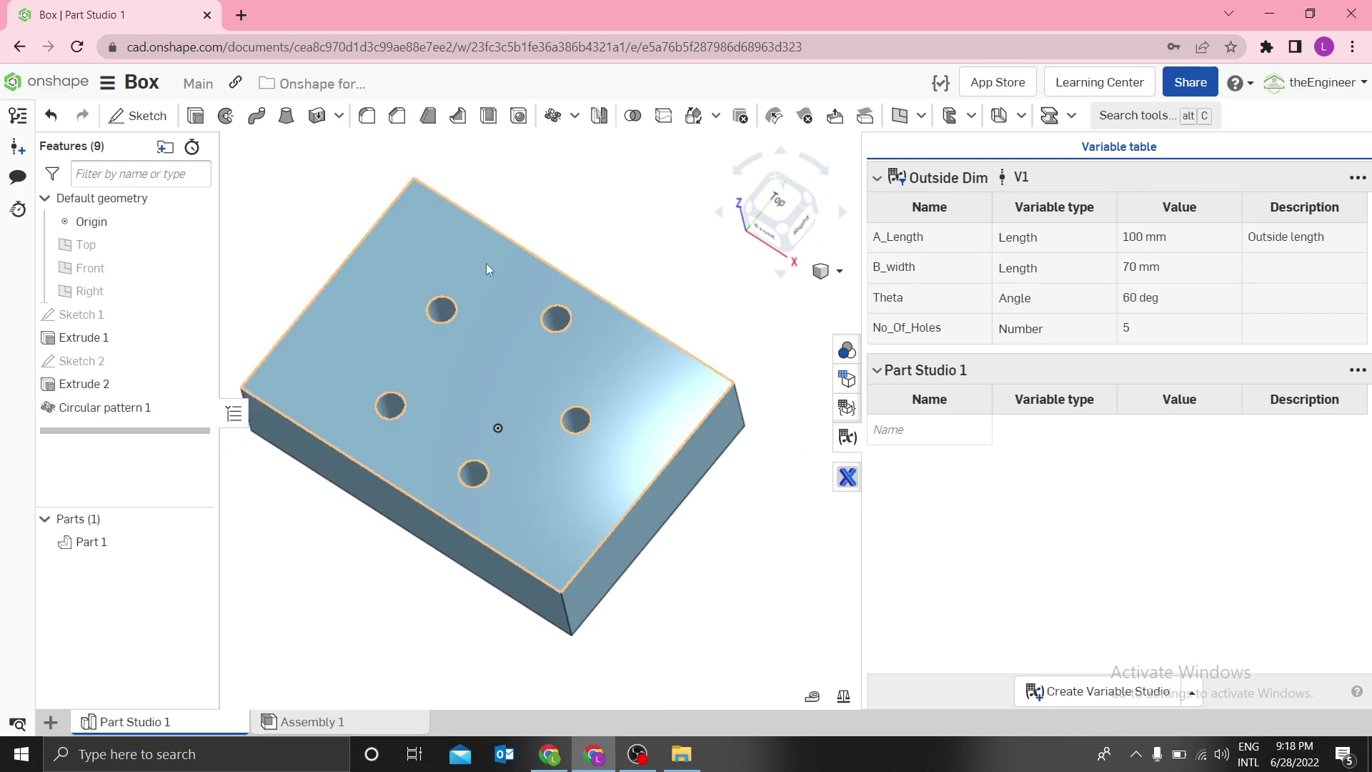
Step: Create a new document named Box2 in the Onshape for All folder and return to the document list
left_click(1131, 341)
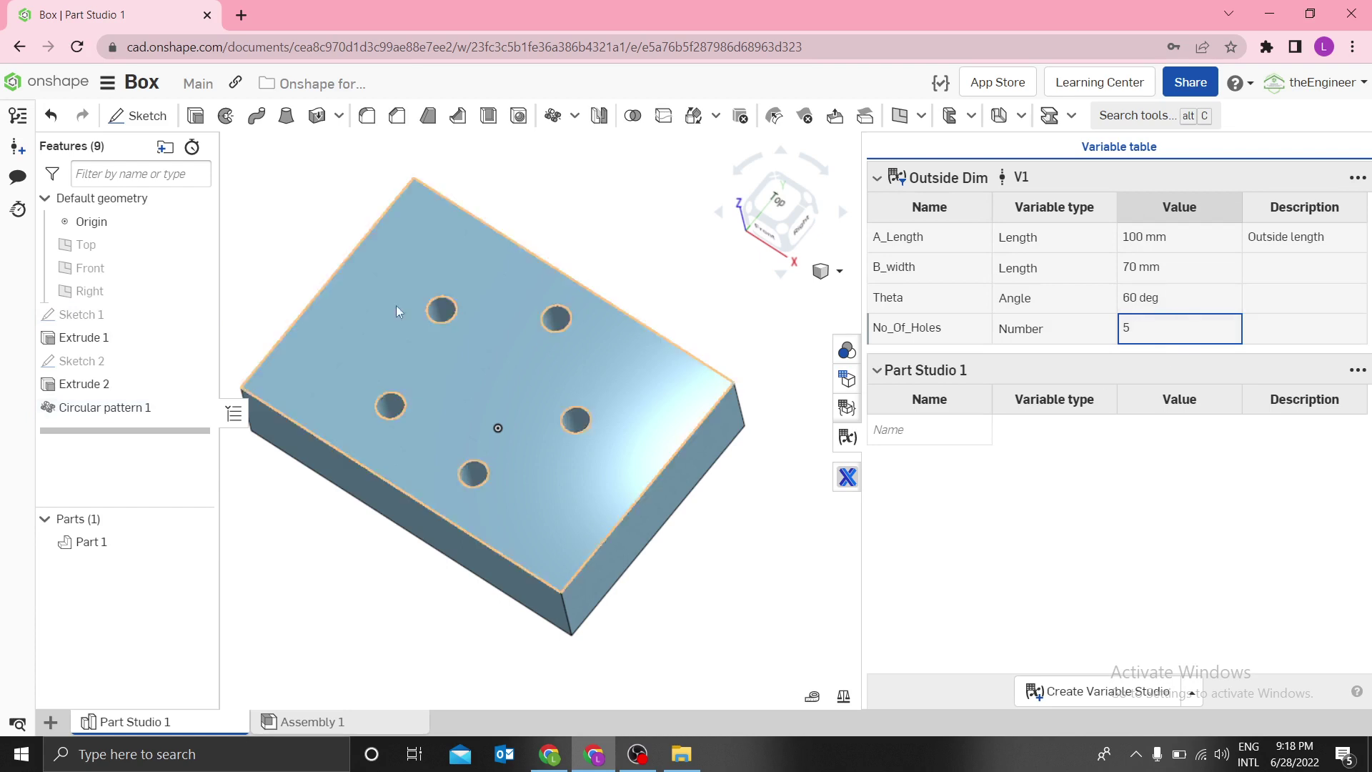
left_click(50, 83)
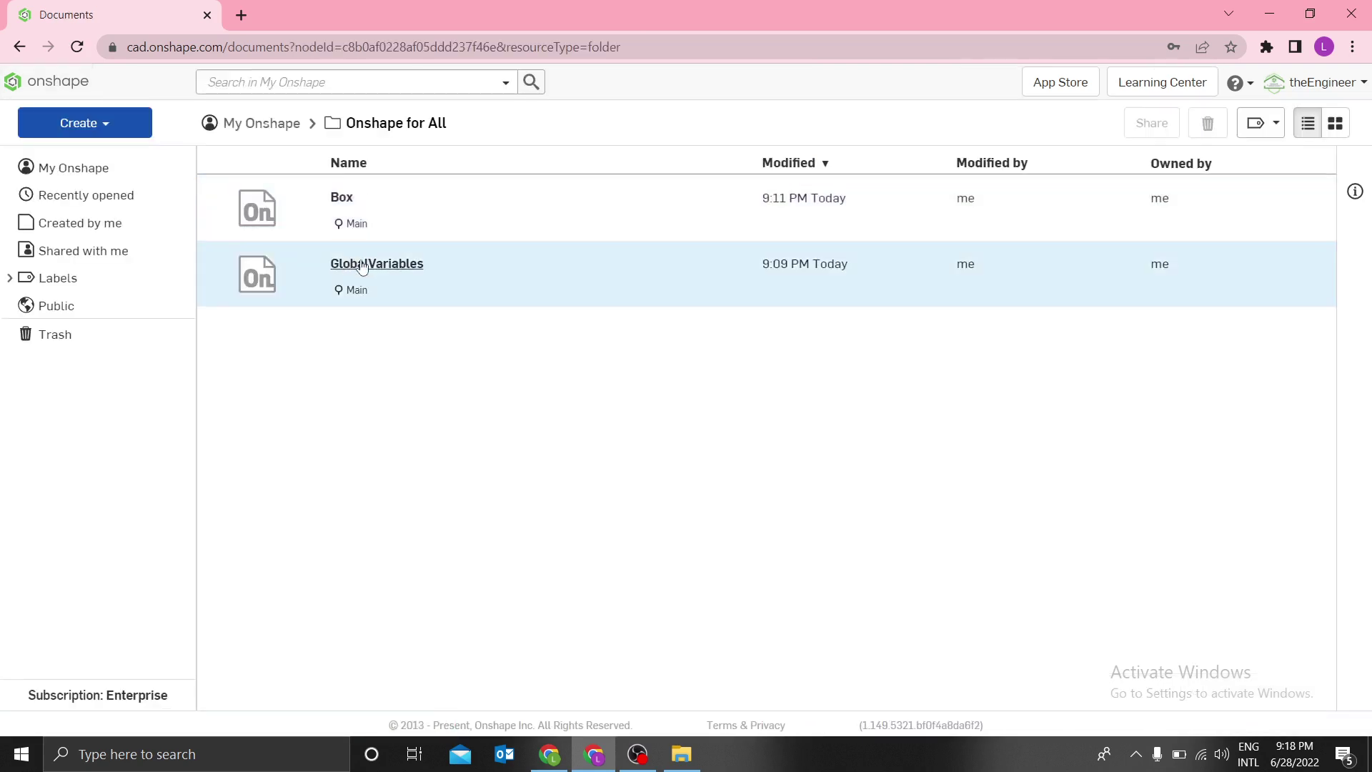
left_click(80, 123)
left_click(83, 157)
type("Box")
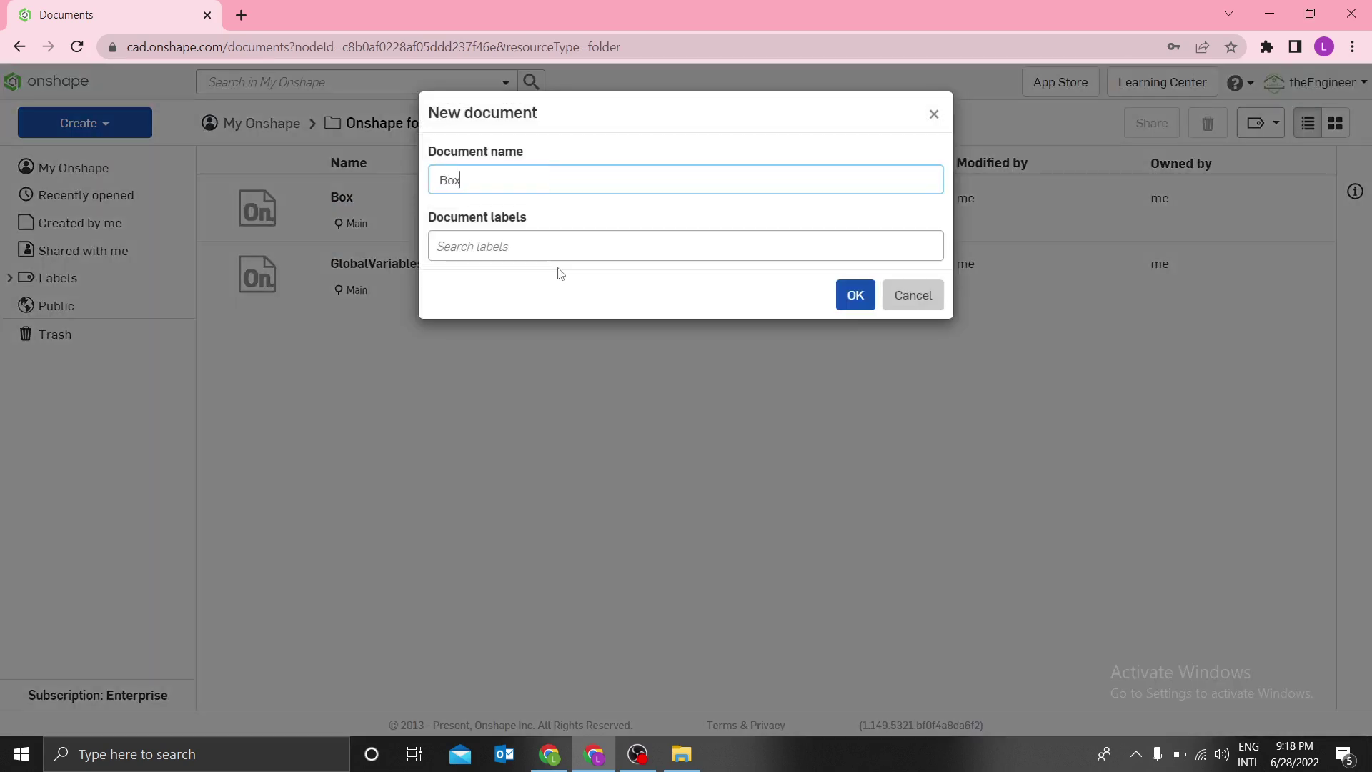
key("Return")
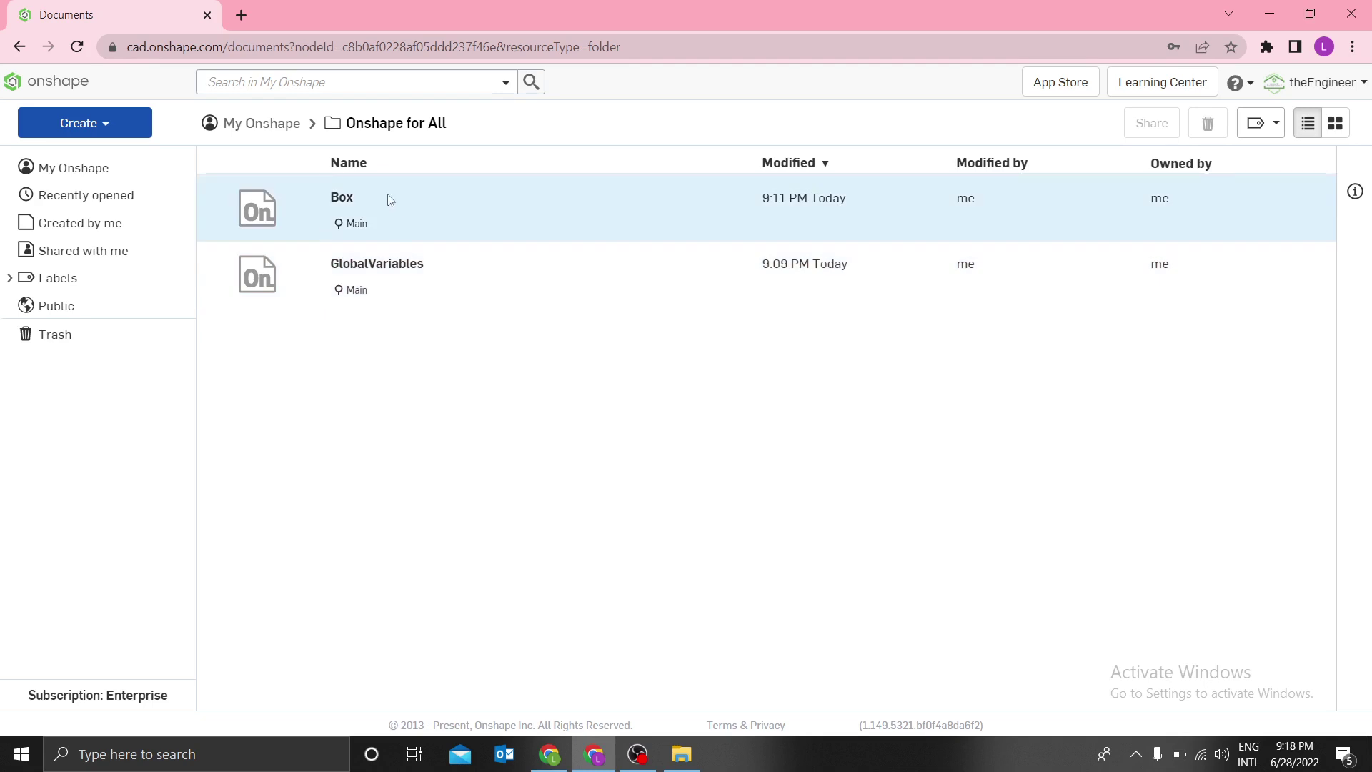
left_click(41, 91)
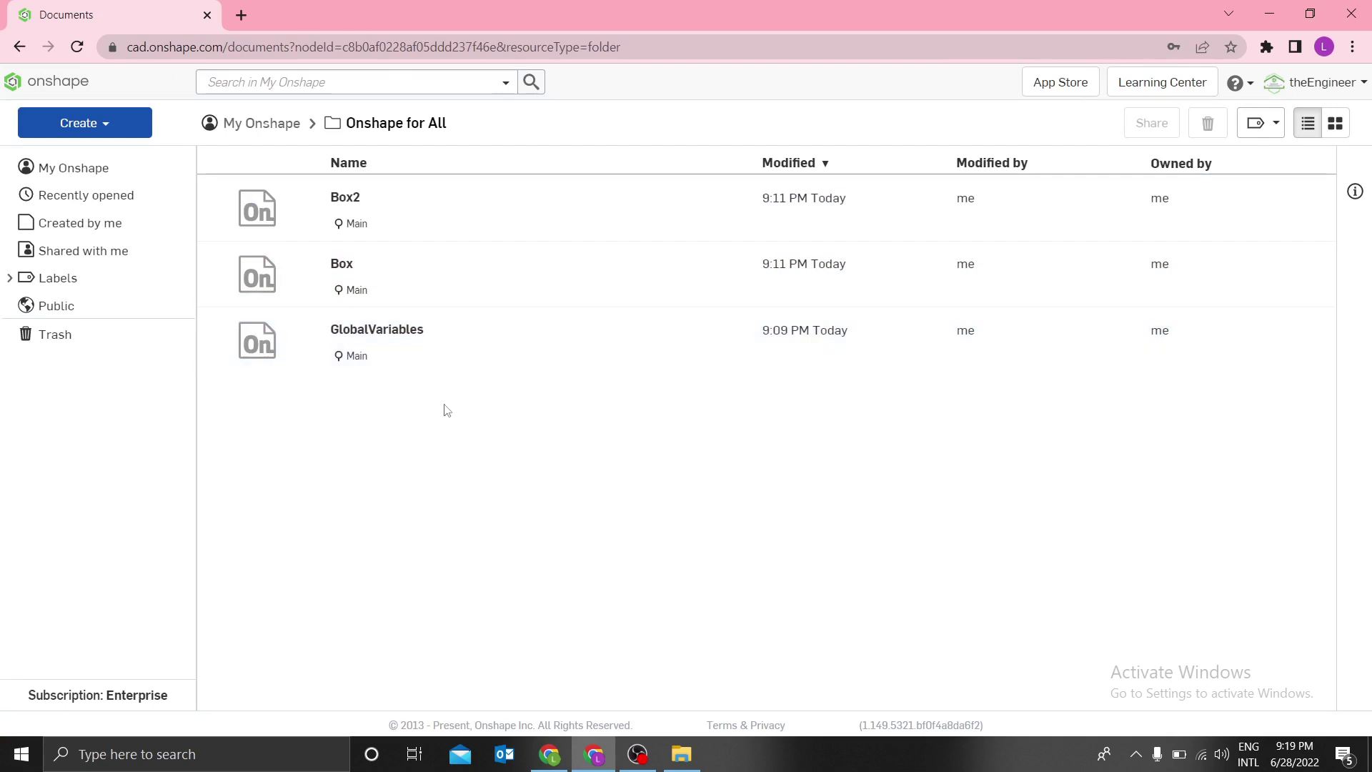
Step: Add a new Part Studio to the GlobalVariables document and show its variable table
left_click(374, 335)
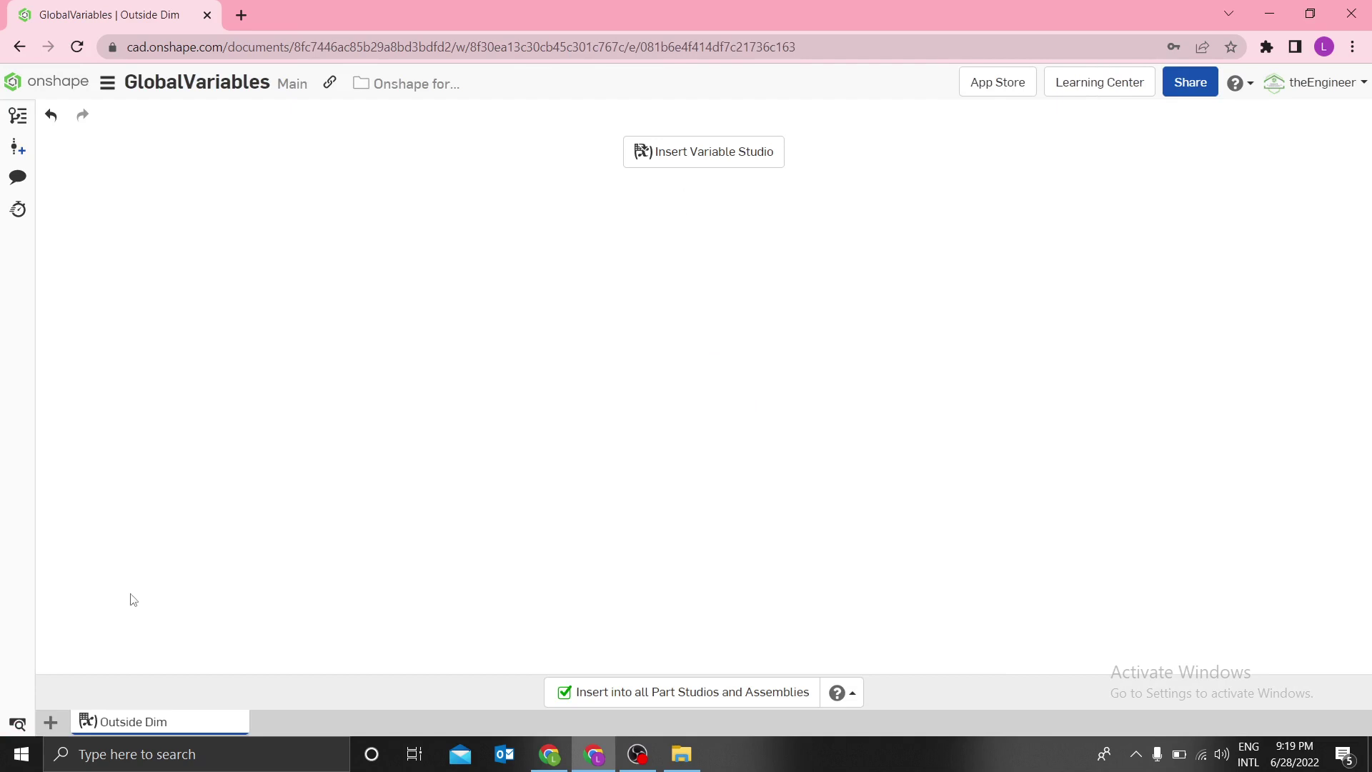
left_click(50, 722)
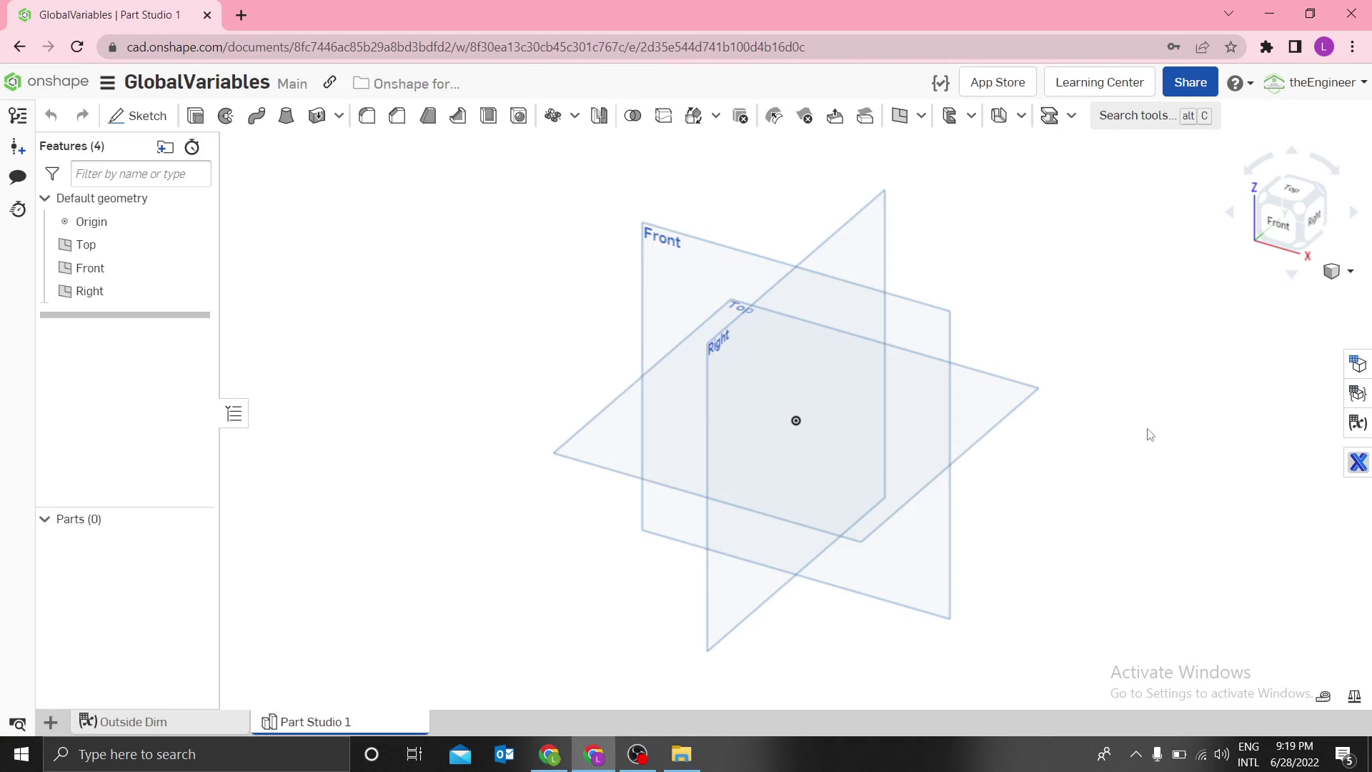
left_click(1357, 422)
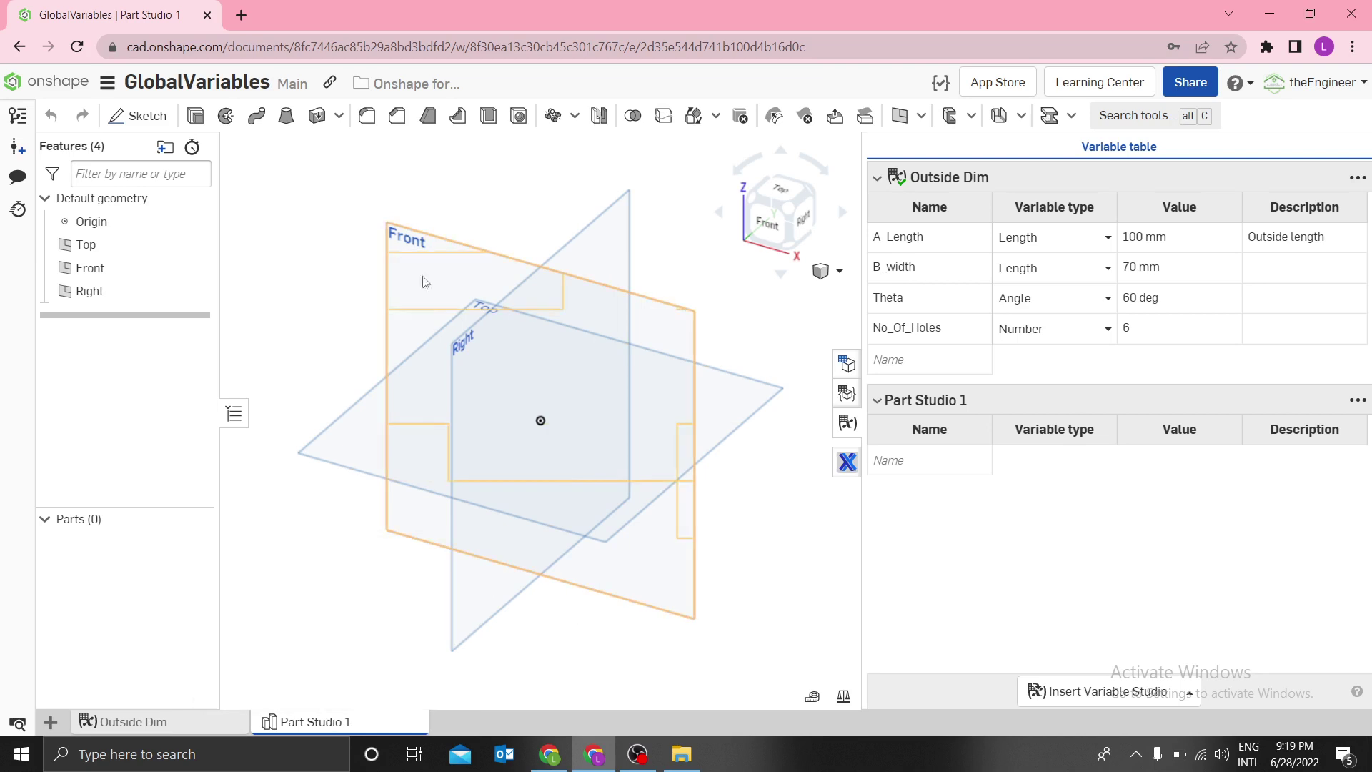
Step: Set the No_Of_Holes variable to 8 from the Part Studio's variable table
mouse_move(158, 737)
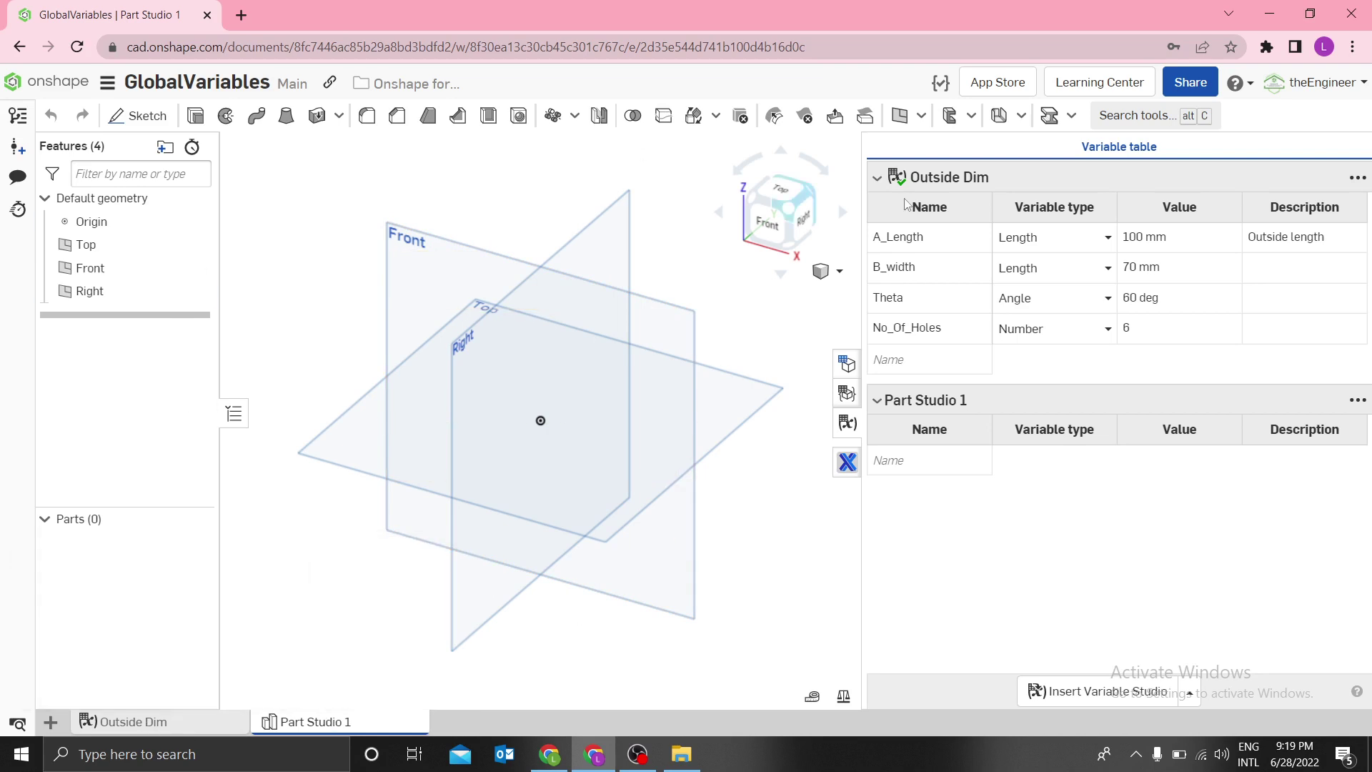
left_click(1143, 336)
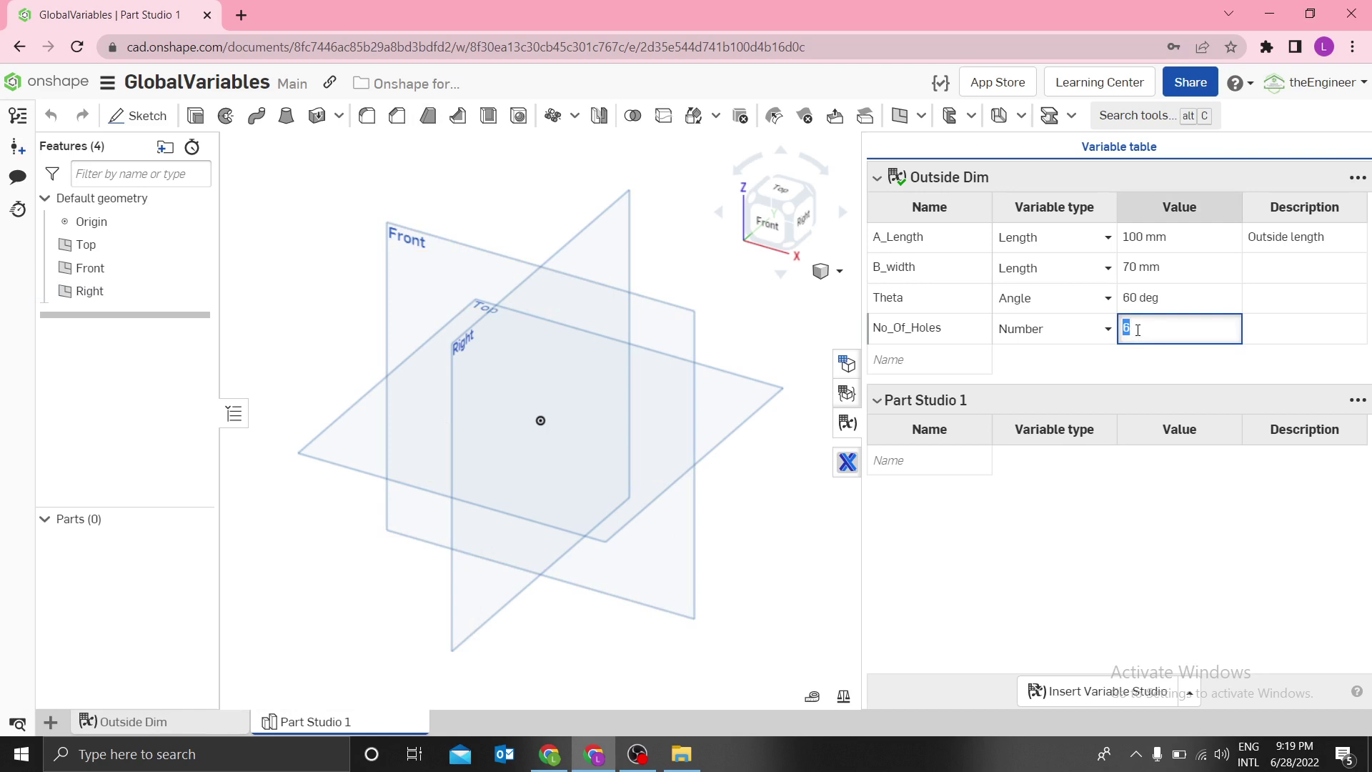
type("6")
left_click(1065, 546)
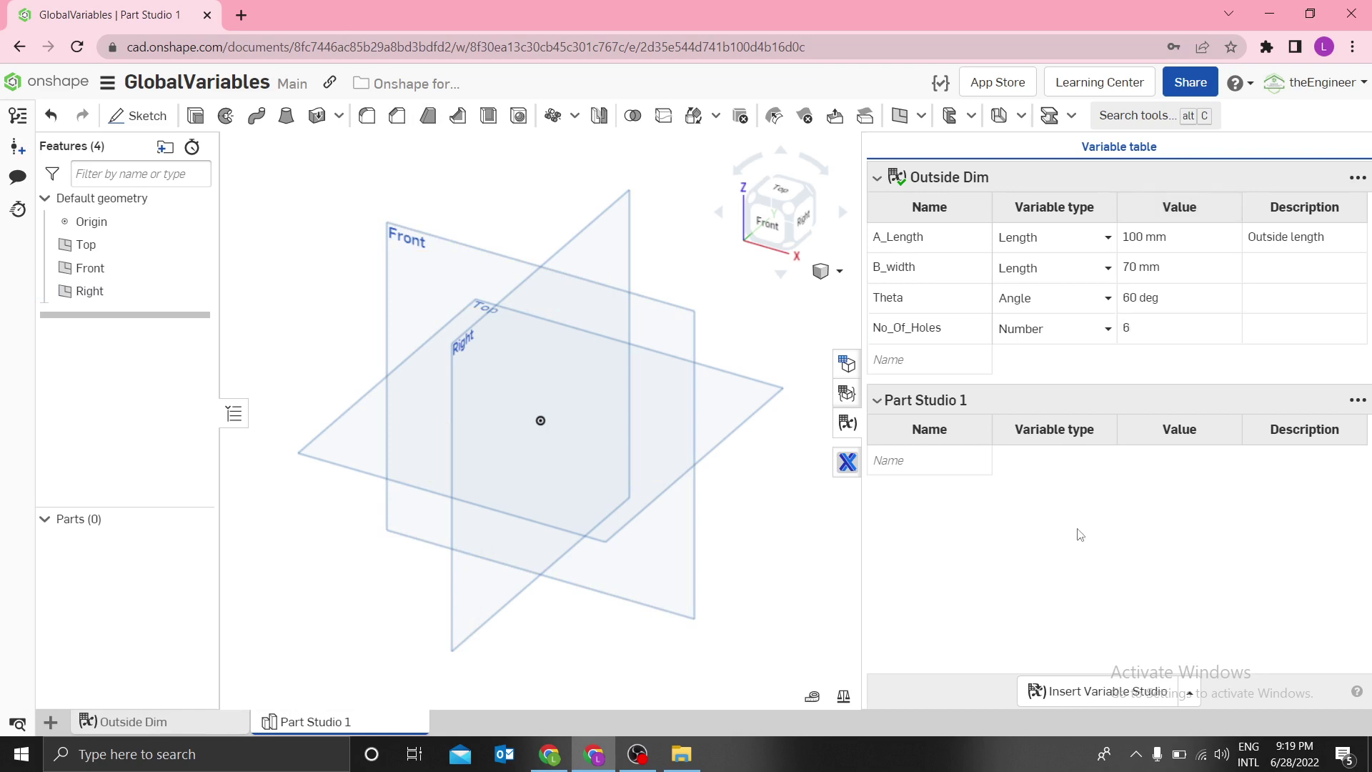
left_click(1170, 336)
type("8")
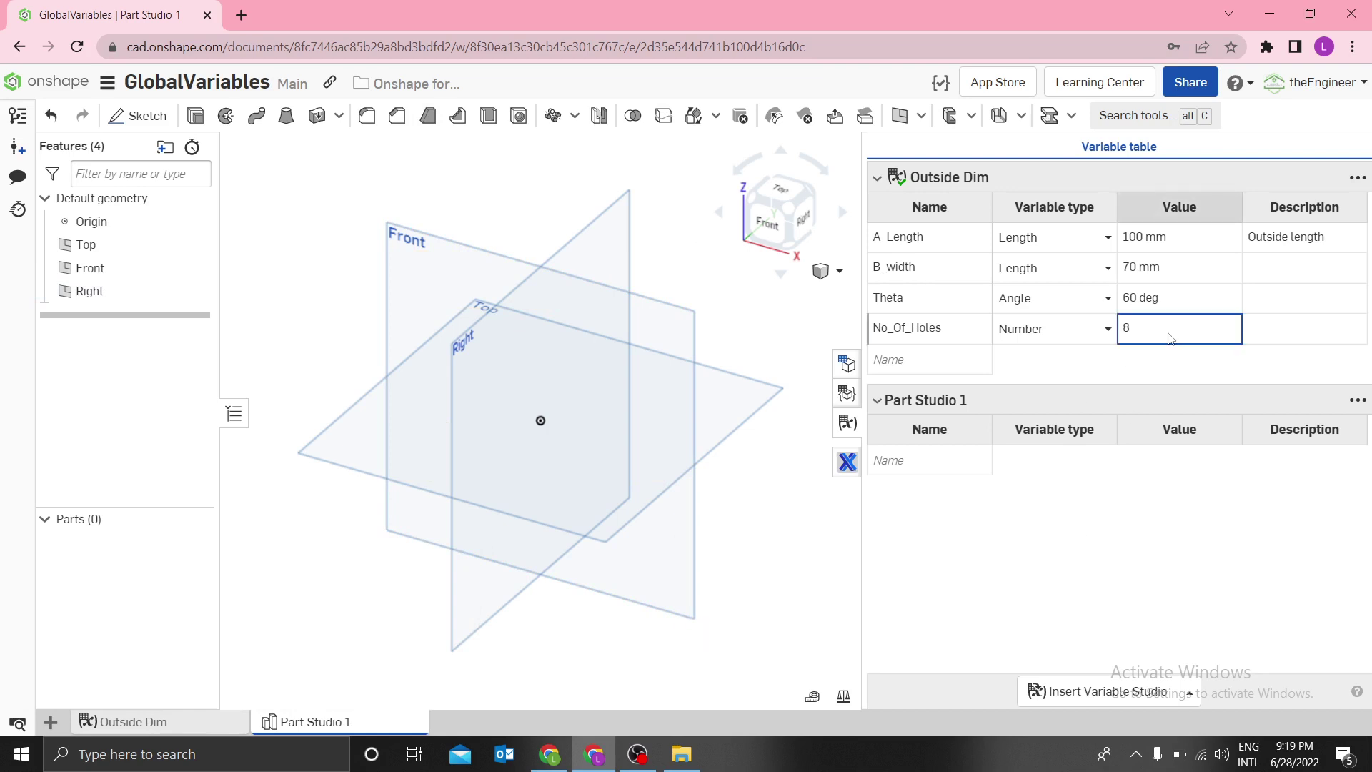
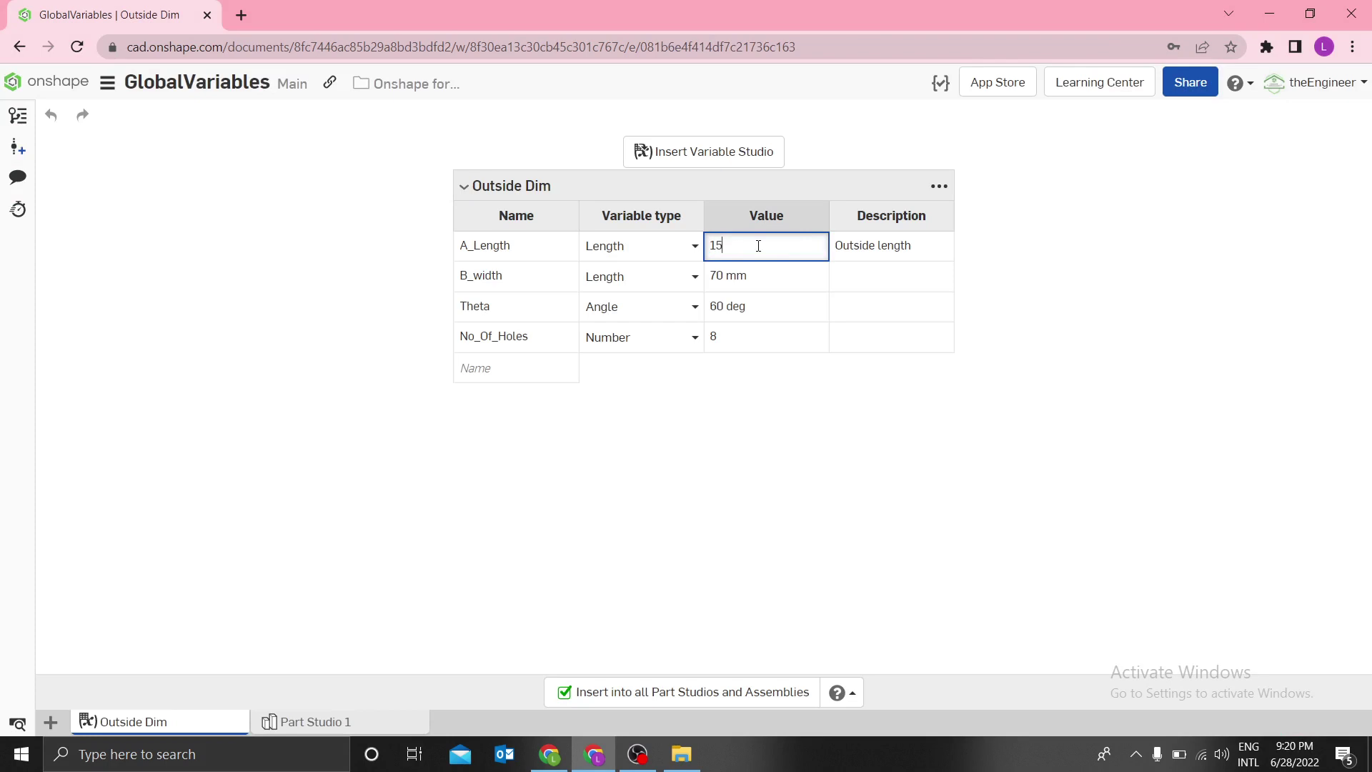
Step: In the Outside Dim variable studio, set A_Length to 150 mm, B_width to 90 mm and No_Of_Holes to 10
left_click(736, 276)
type("90")
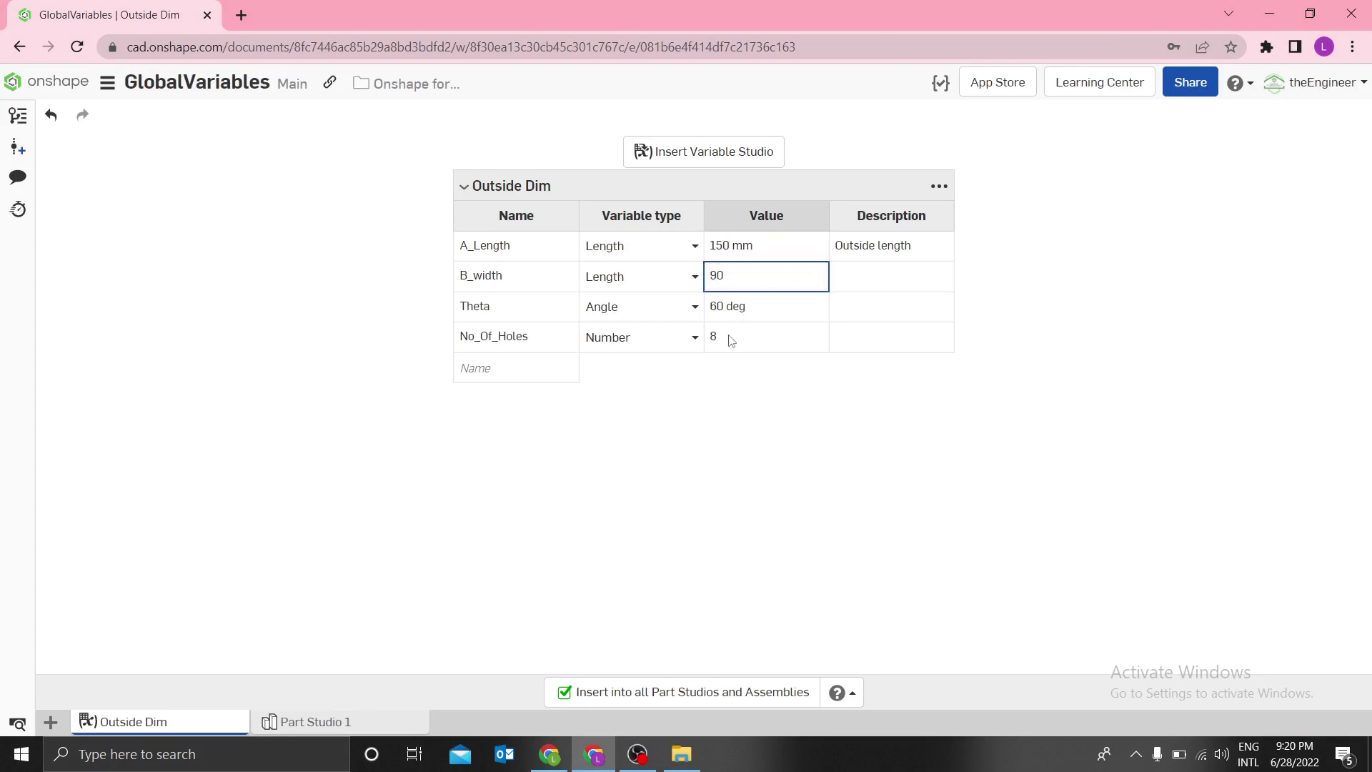
left_click(729, 338)
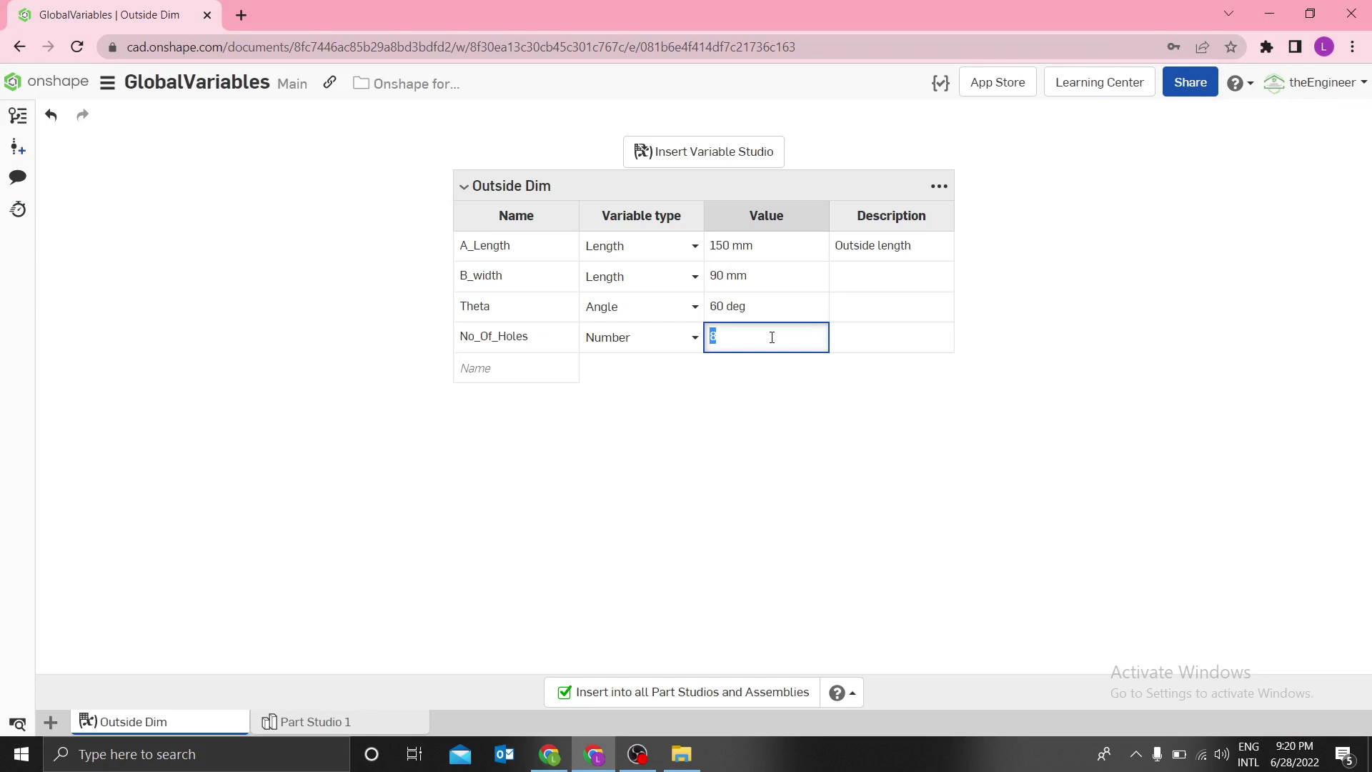
type("10")
left_click(763, 425)
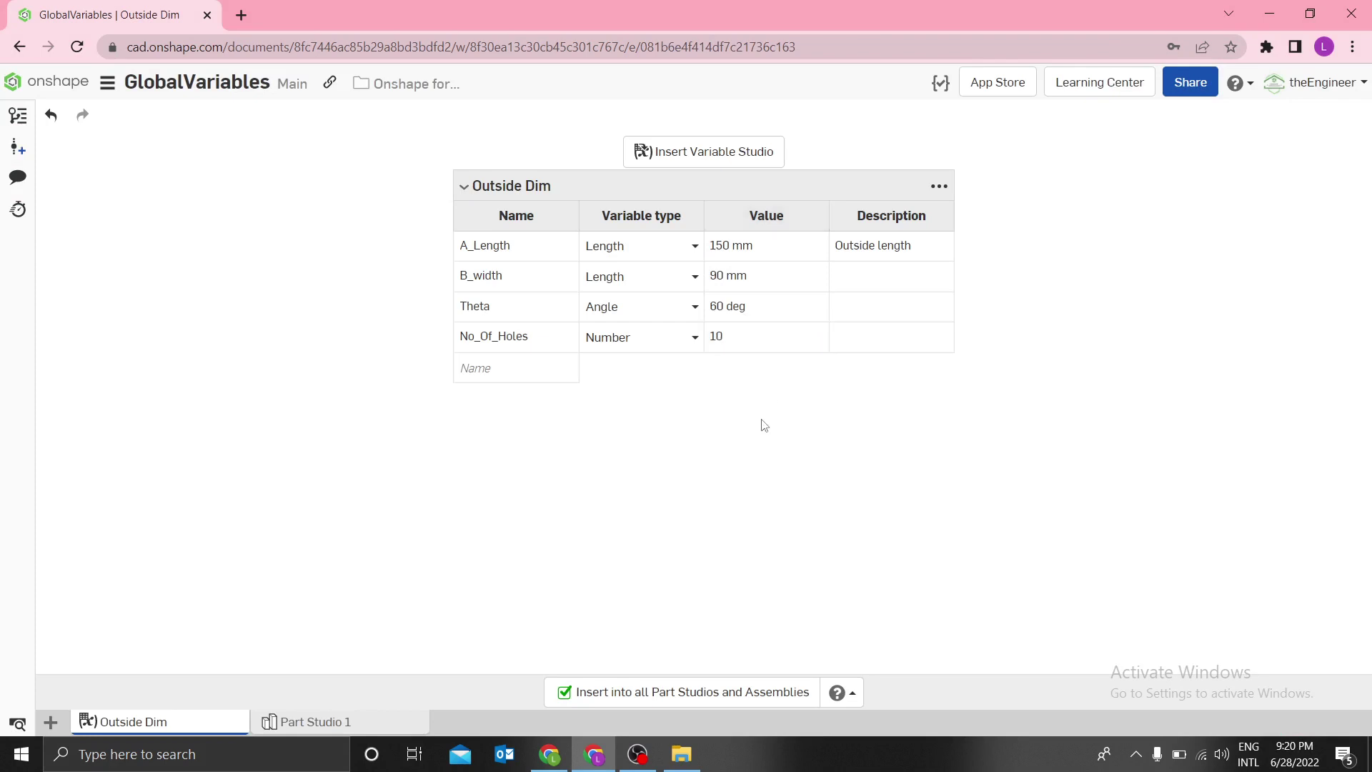
Step: Create version V2 of the GlobalVariables document and return to the document list
left_click(17, 148)
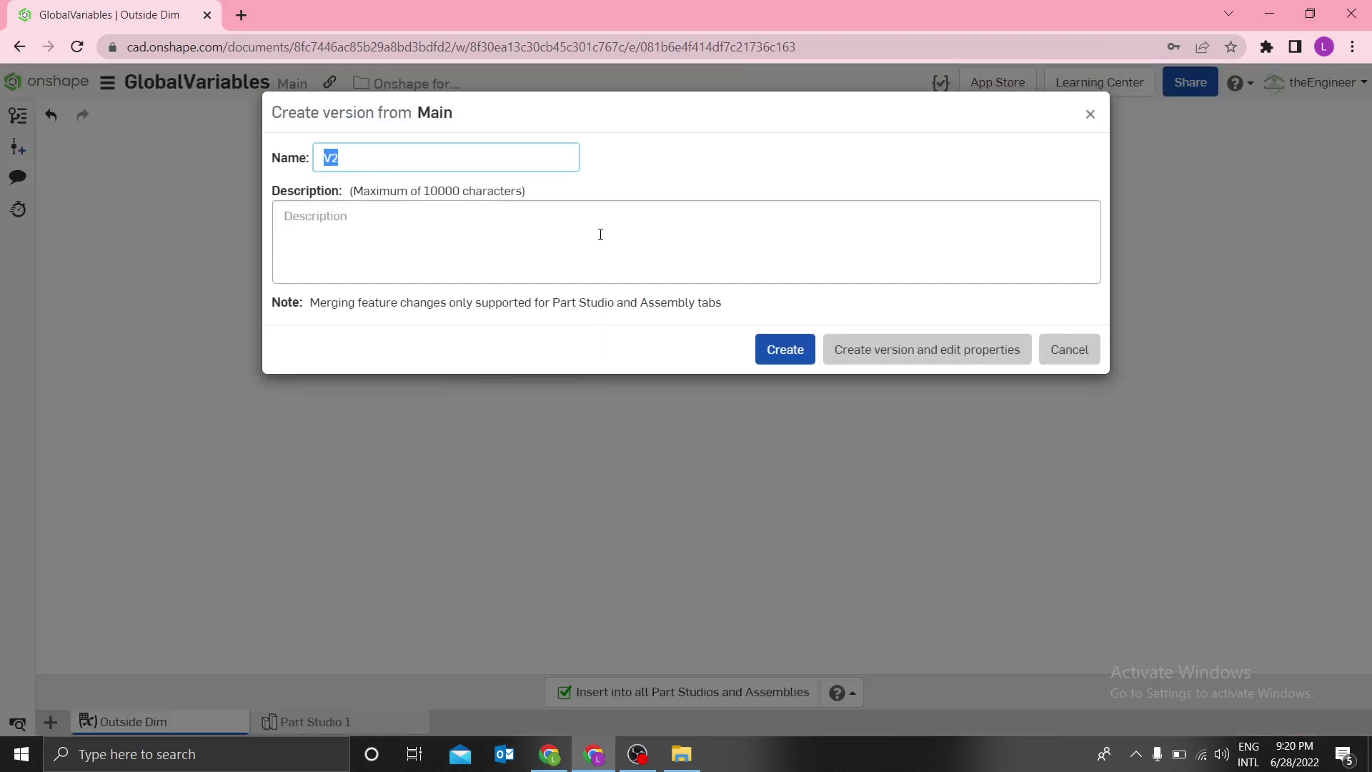
left_click(771, 349)
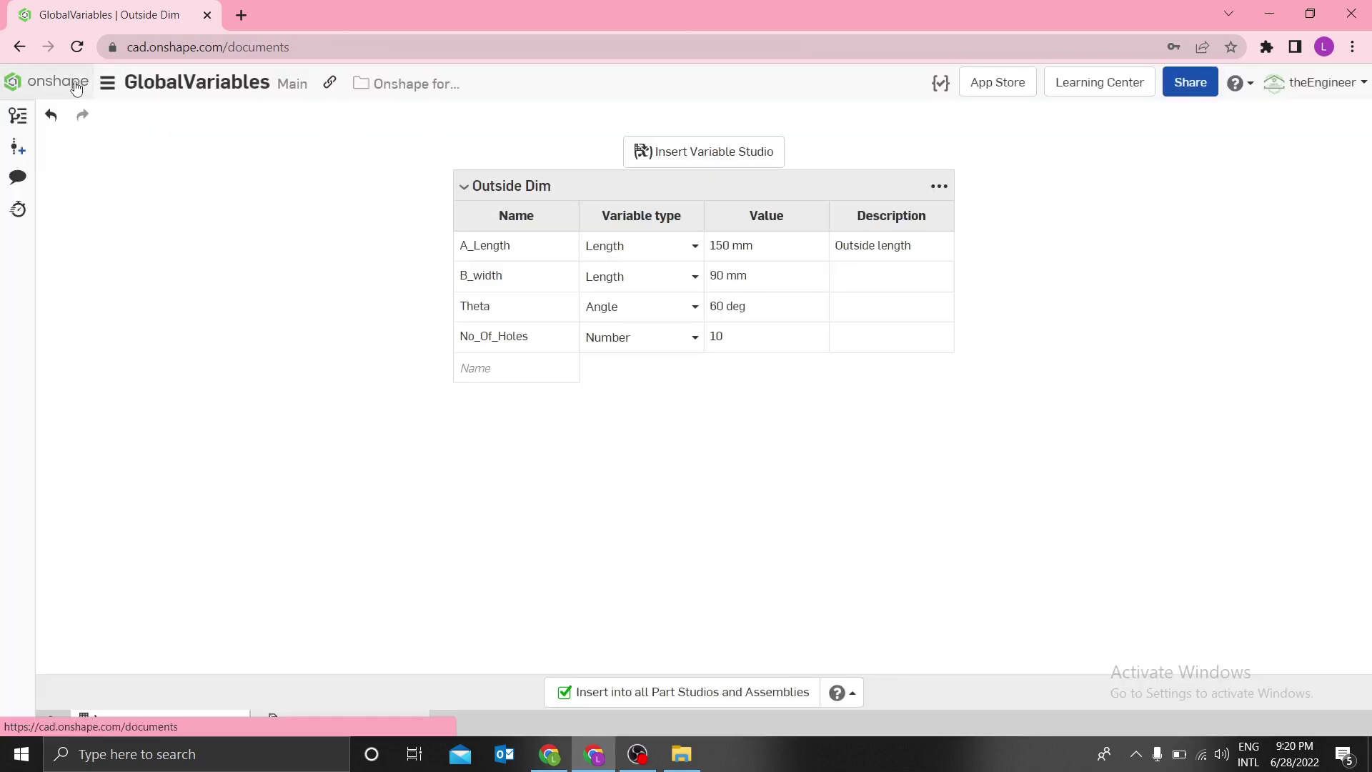
left_click(64, 83)
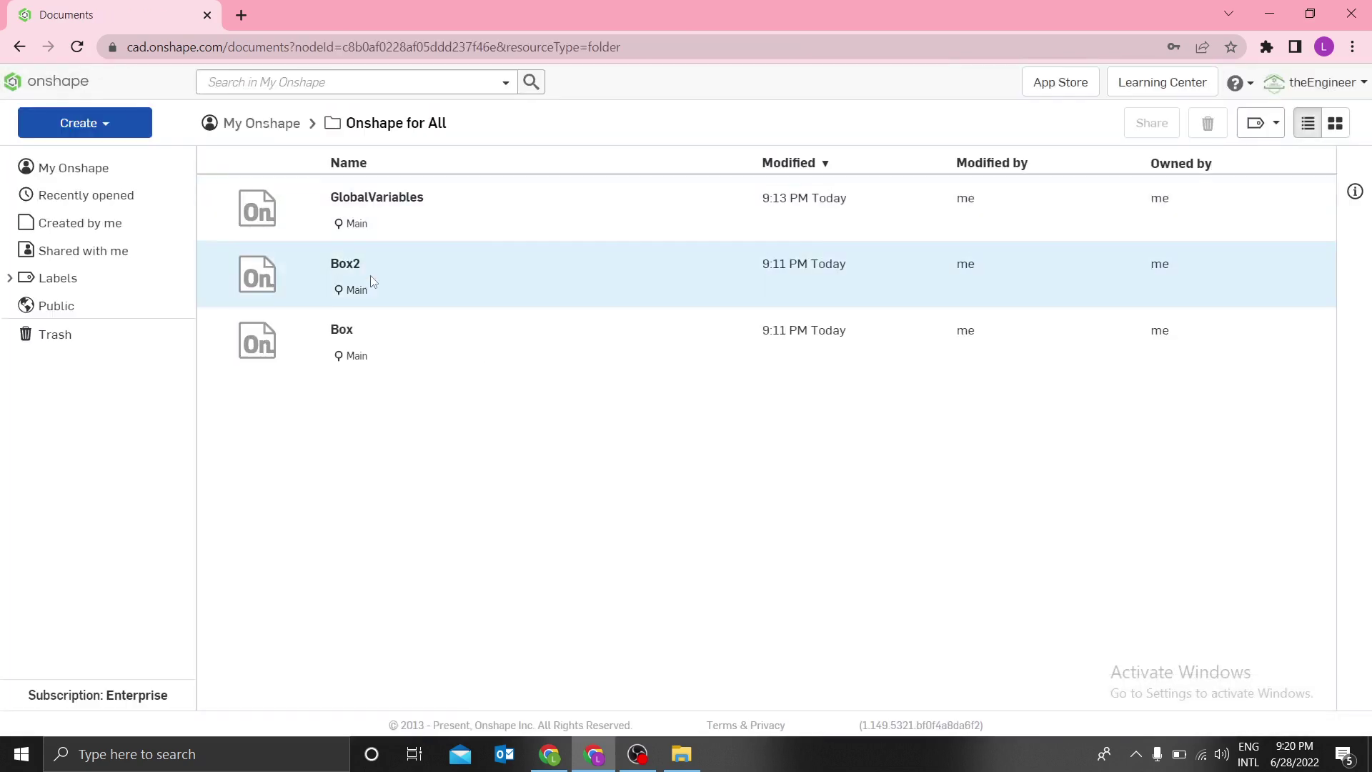
Step: Open the Box document and update its Outside Dim variable reference to GlobalVariables version V2
left_click(347, 331)
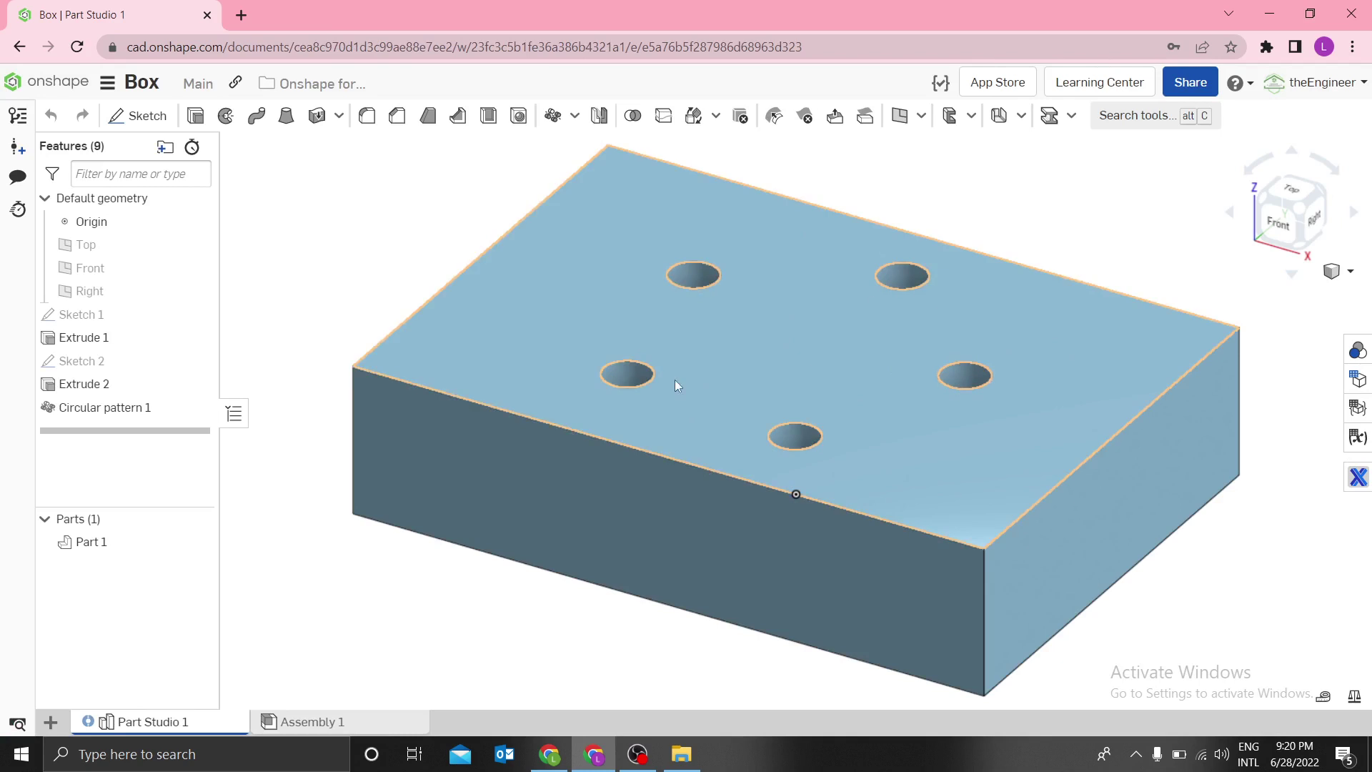
left_click(1356, 436)
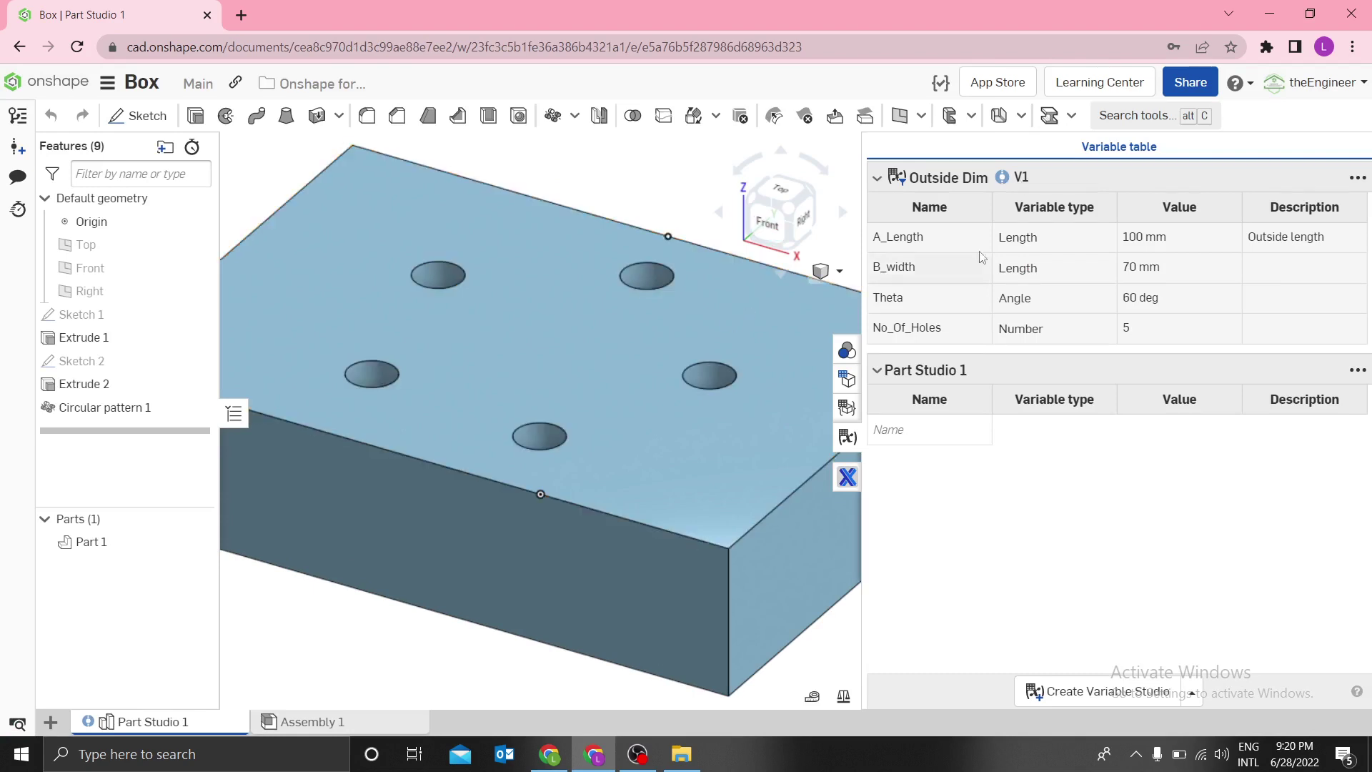
left_click(1001, 177)
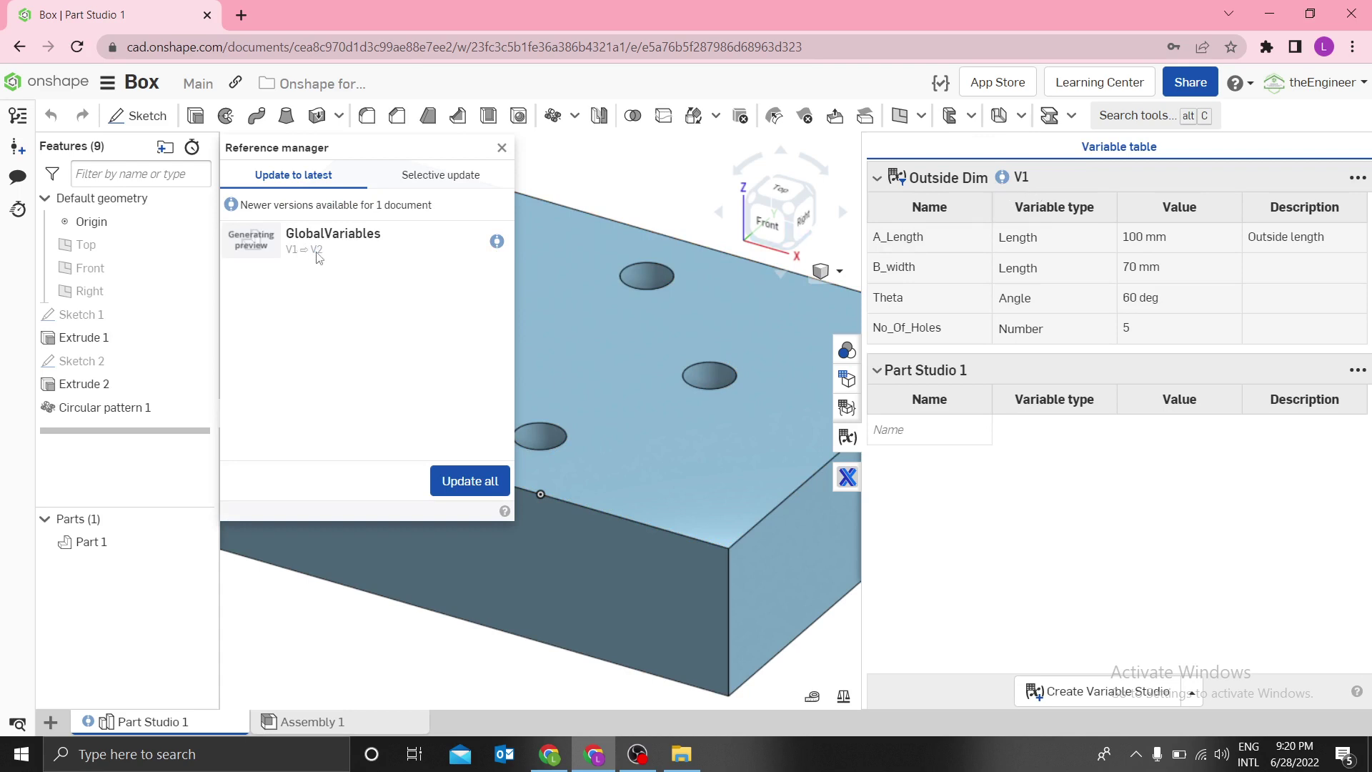
left_click(475, 481)
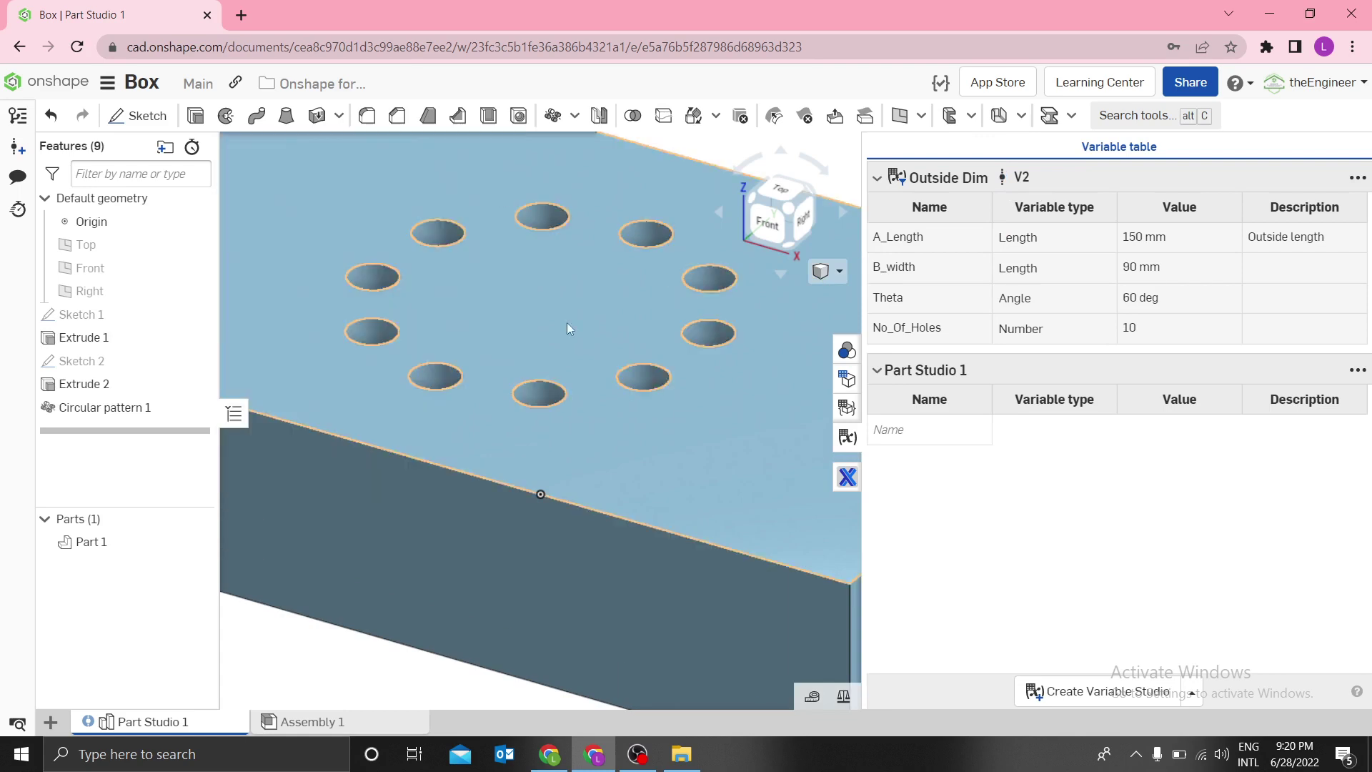
Step: Inspect the updated circular hole pattern from the side and top, and check the length of the top face's long edge
scroll(568, 323, "down", 3)
scroll(500, 280, "up", 3)
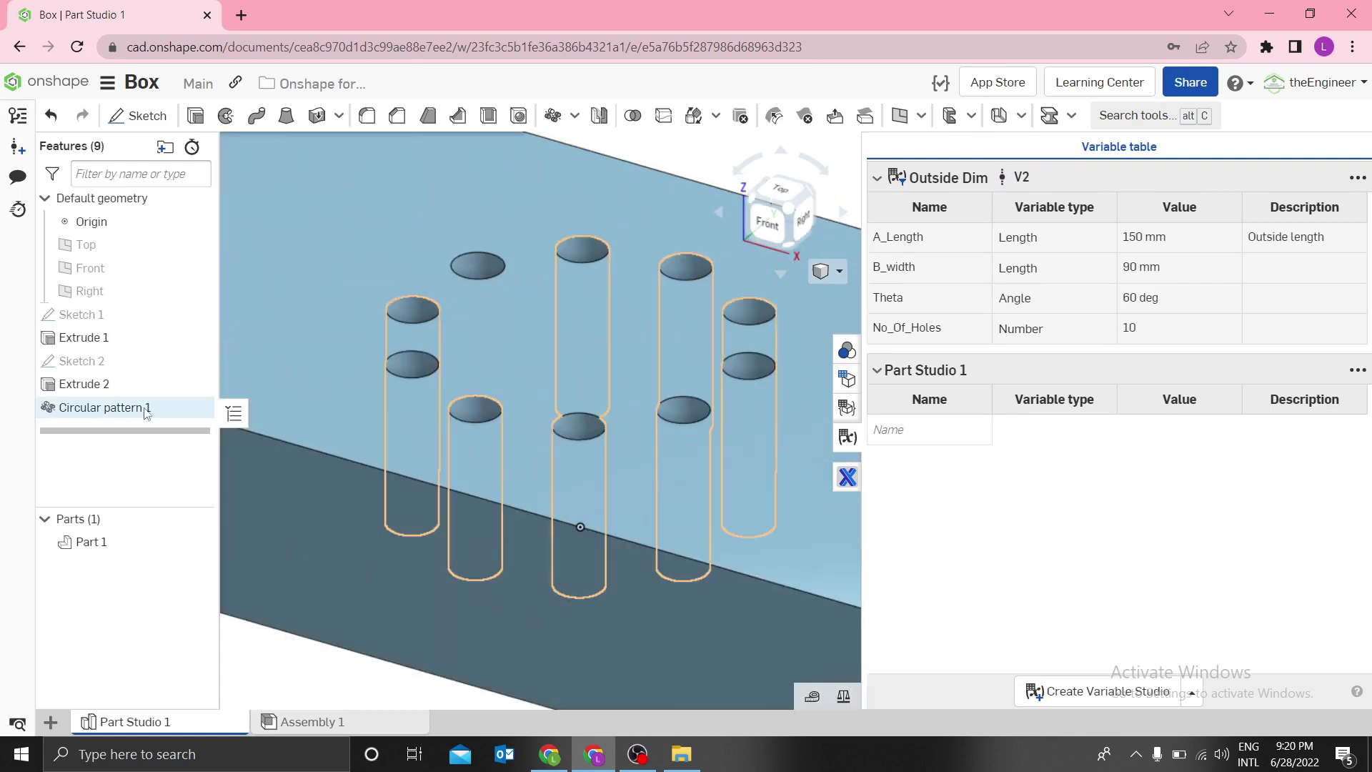
left_click(100, 408)
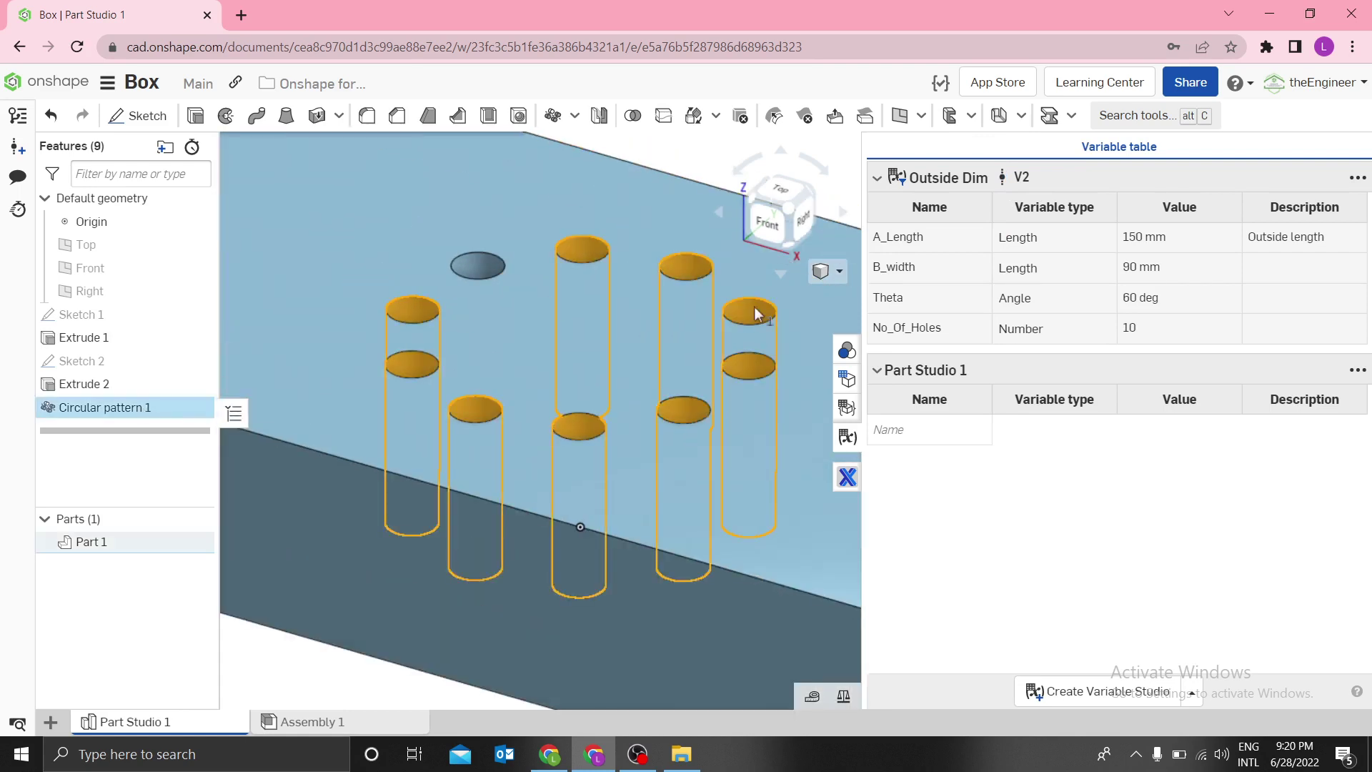
left_click(803, 218)
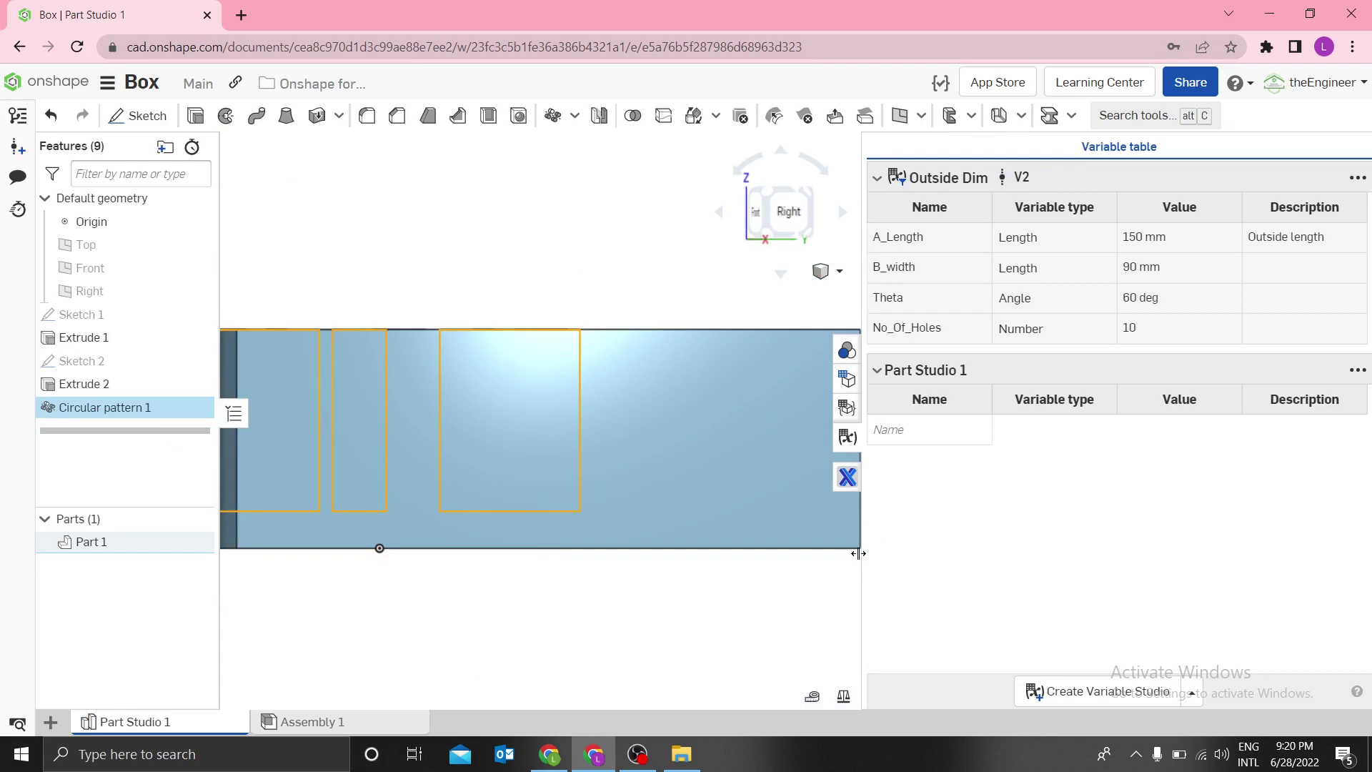
left_click_drag(864, 555, 1043, 501)
right_click_drag(653, 276, 775, 414)
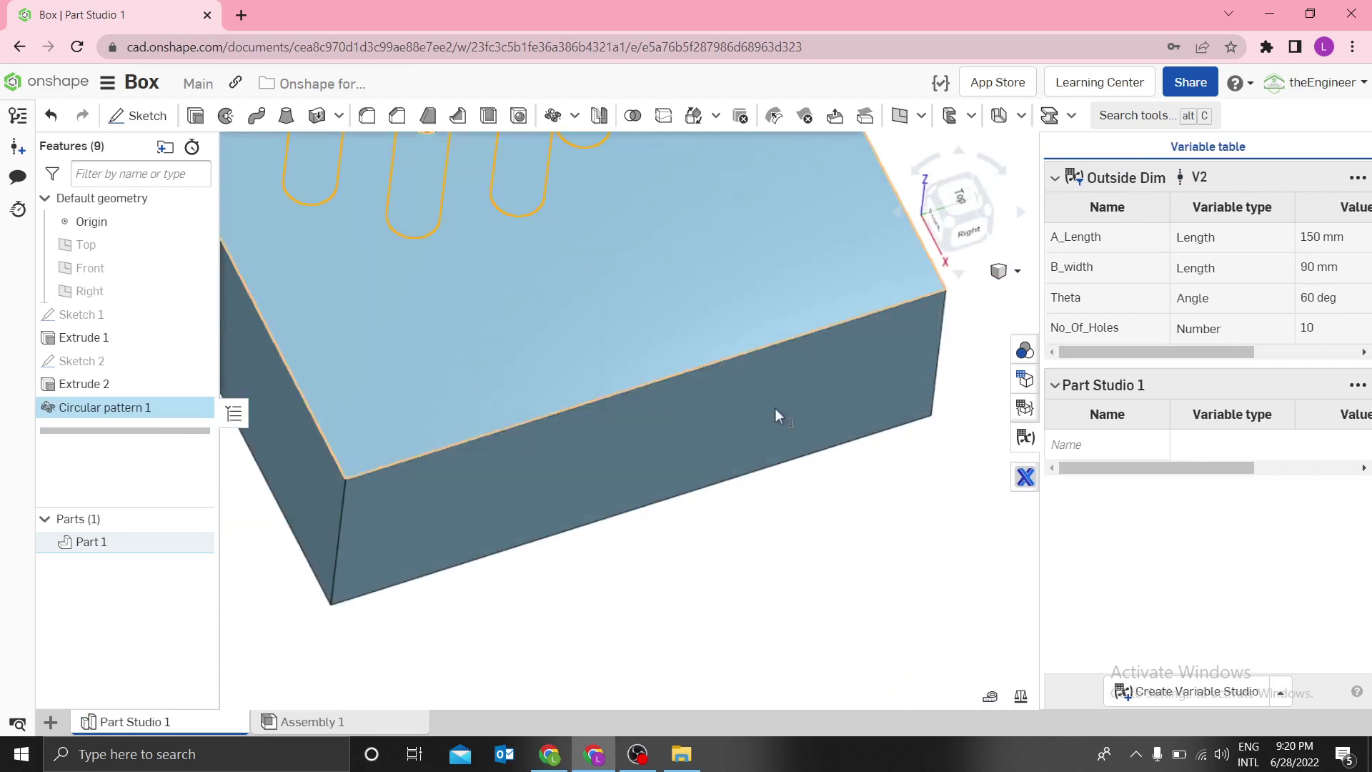
left_click(710, 294)
key("n")
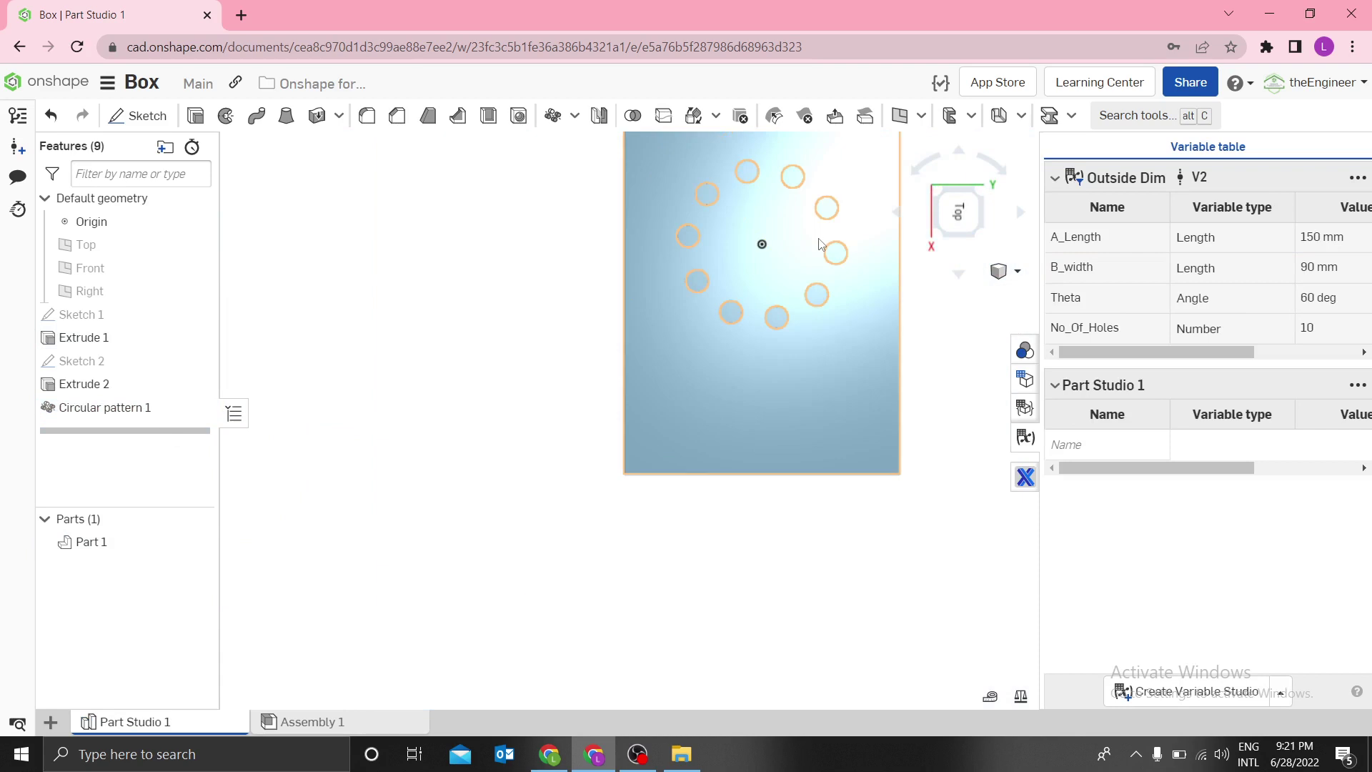
key("f")
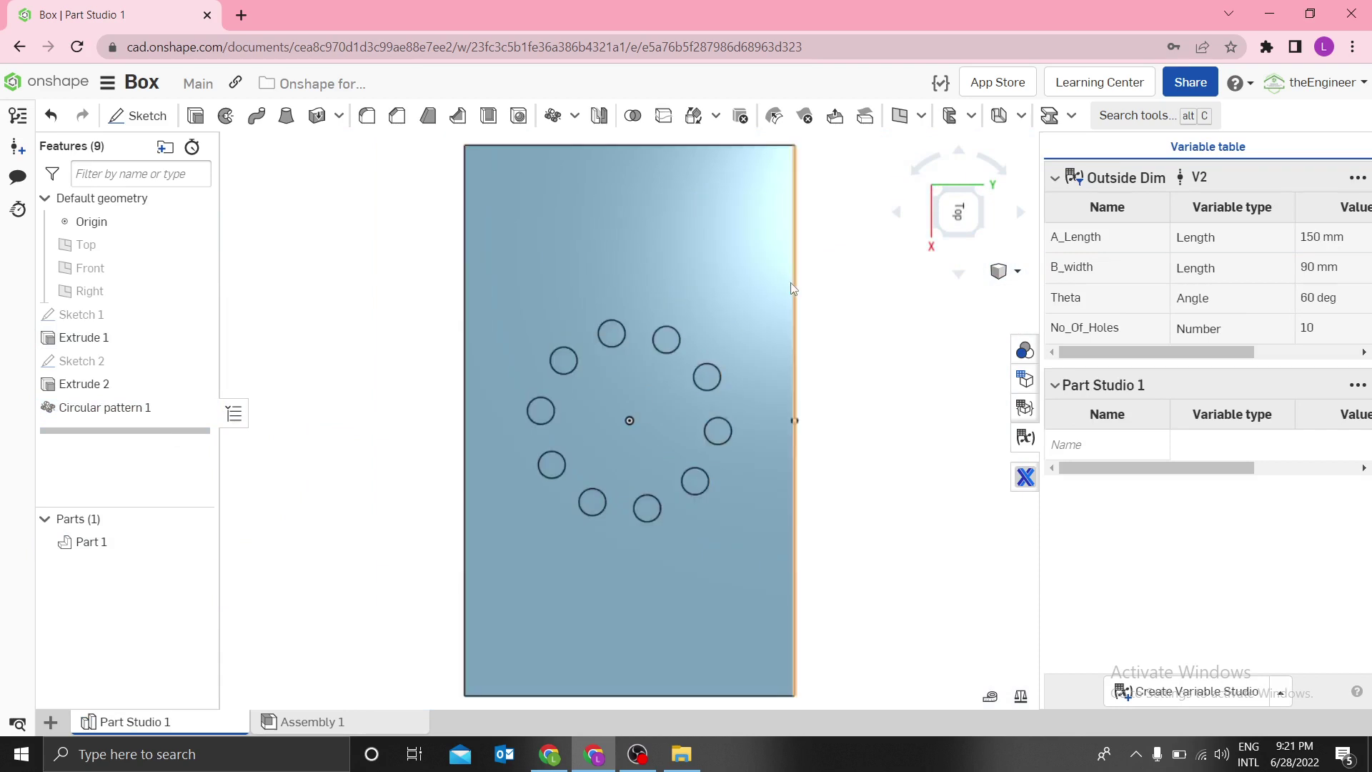
left_click(793, 287)
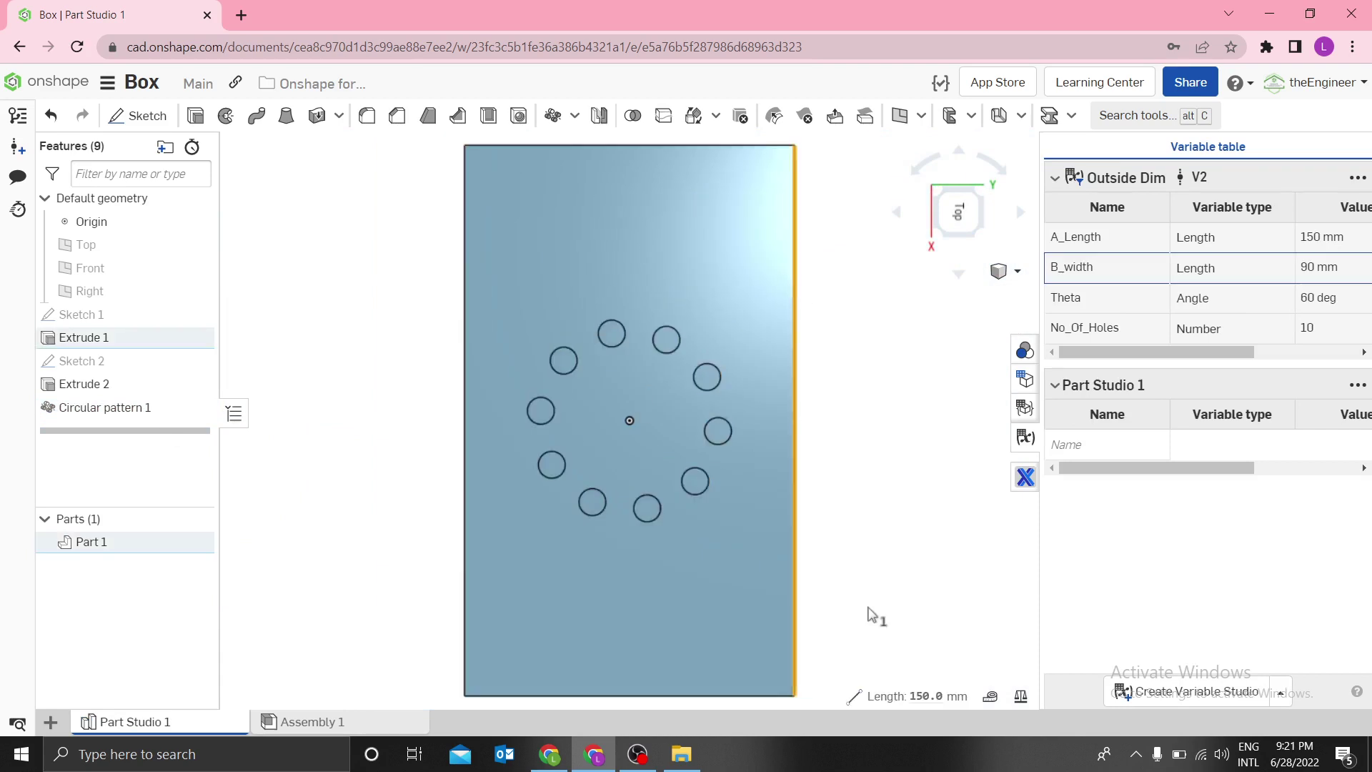
left_click(862, 514)
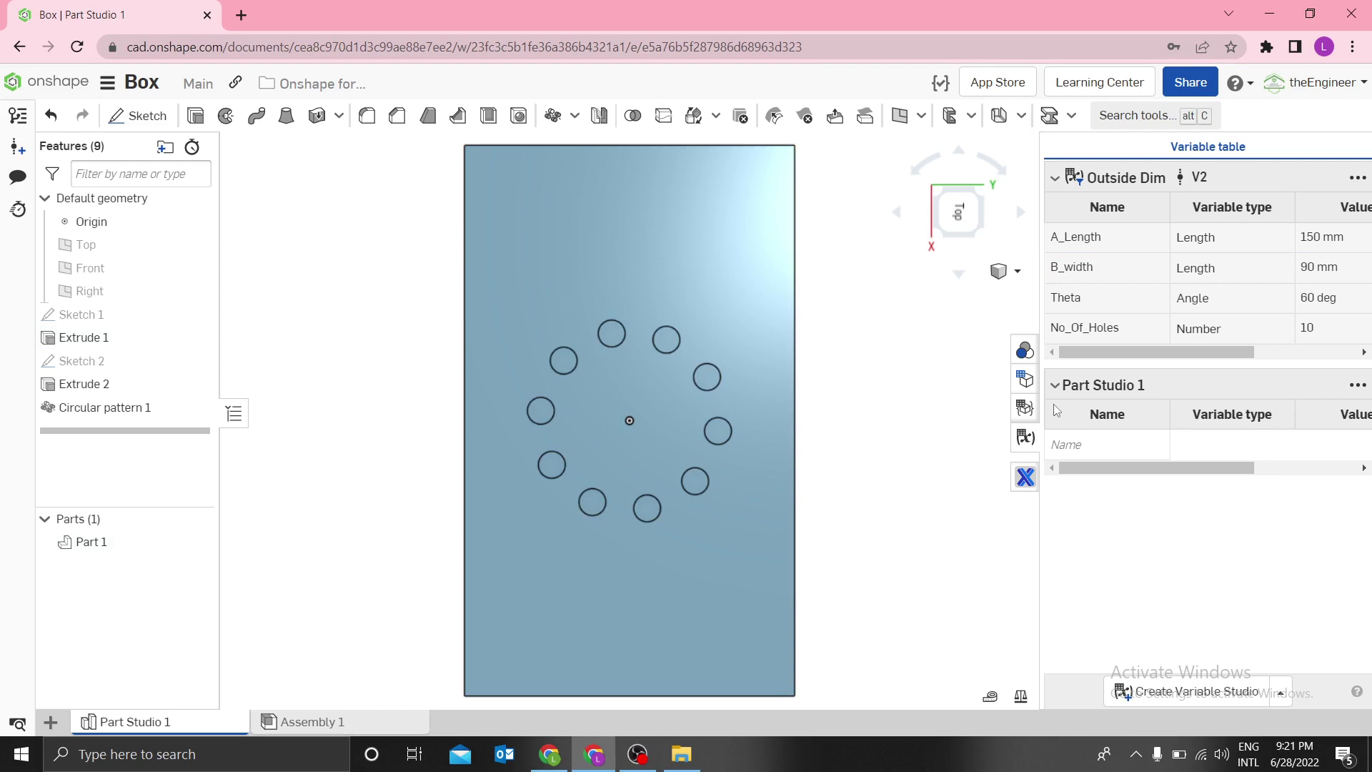
Step: Reopen the Box document and show the configuration input types available for its Part Studio
left_click(57, 82)
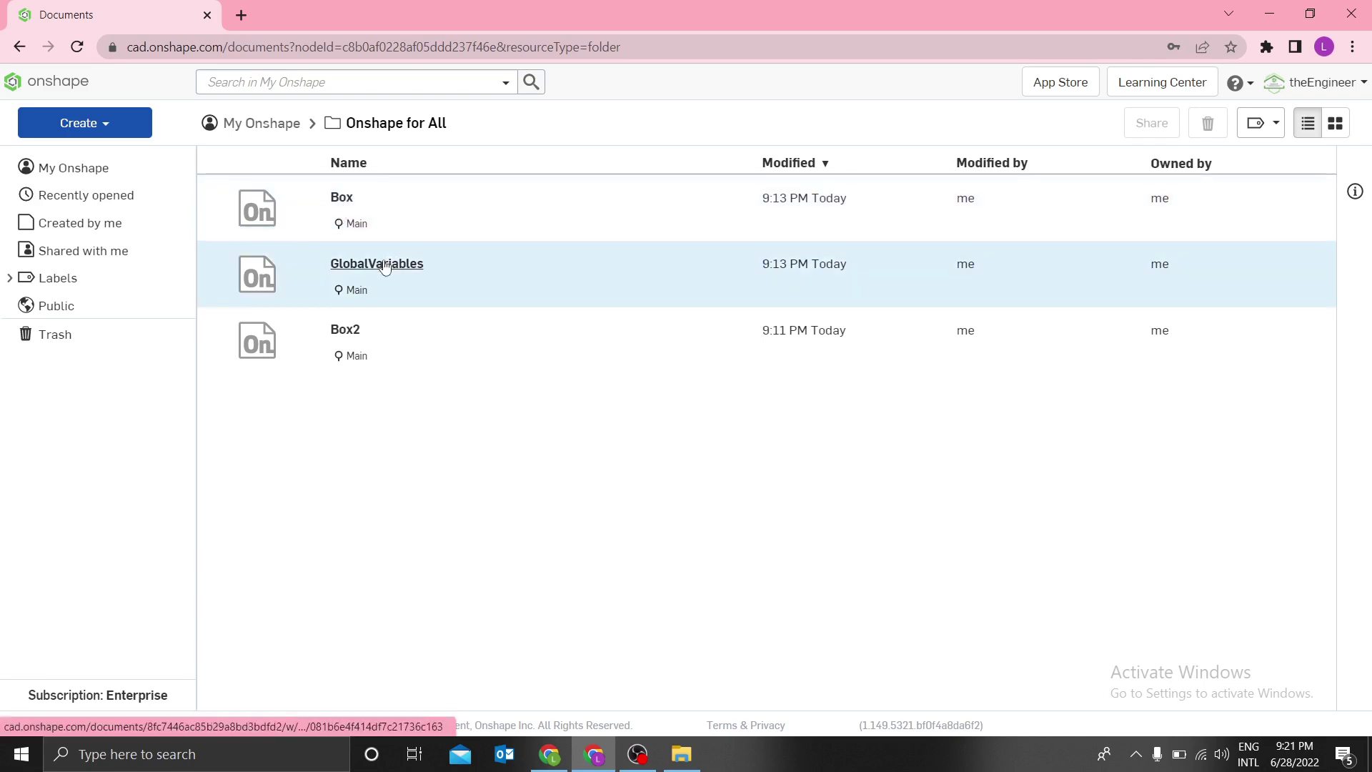
left_click(342, 205)
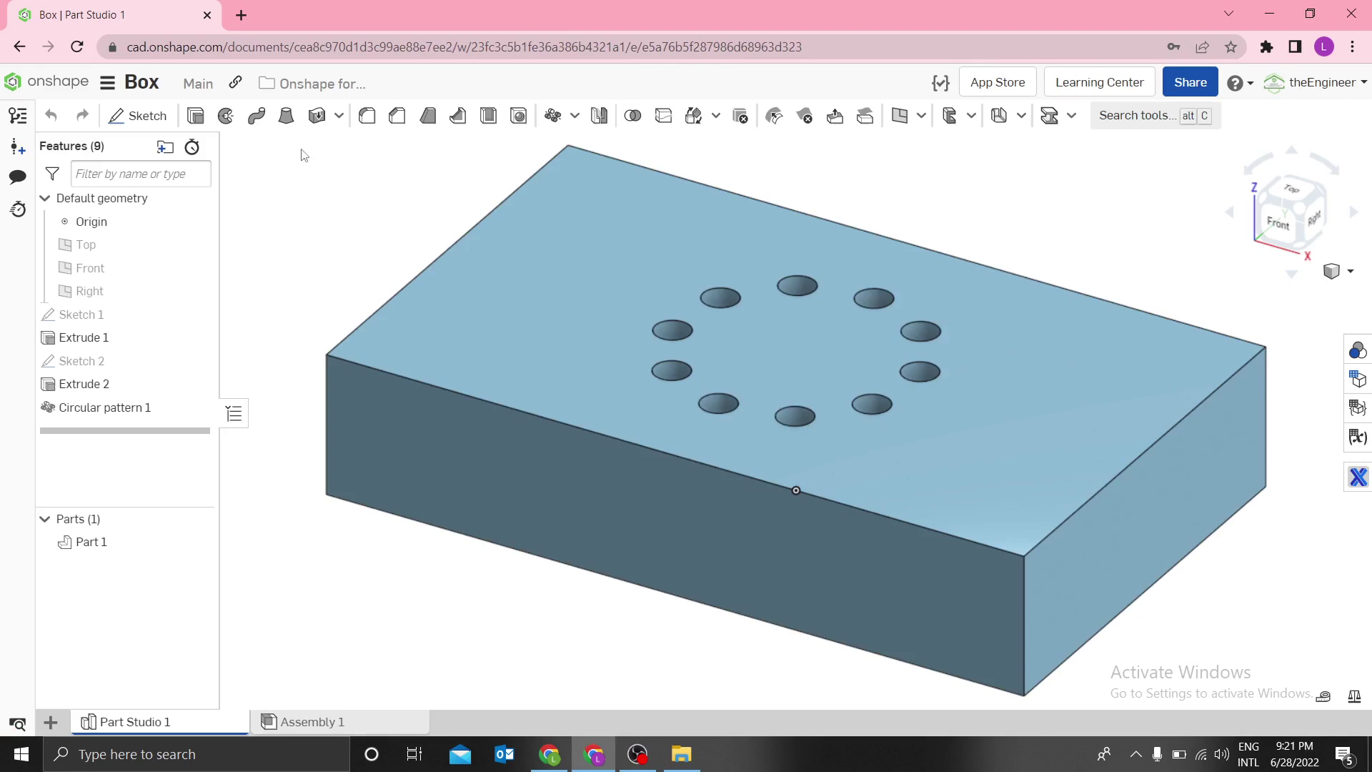
left_click(1357, 402)
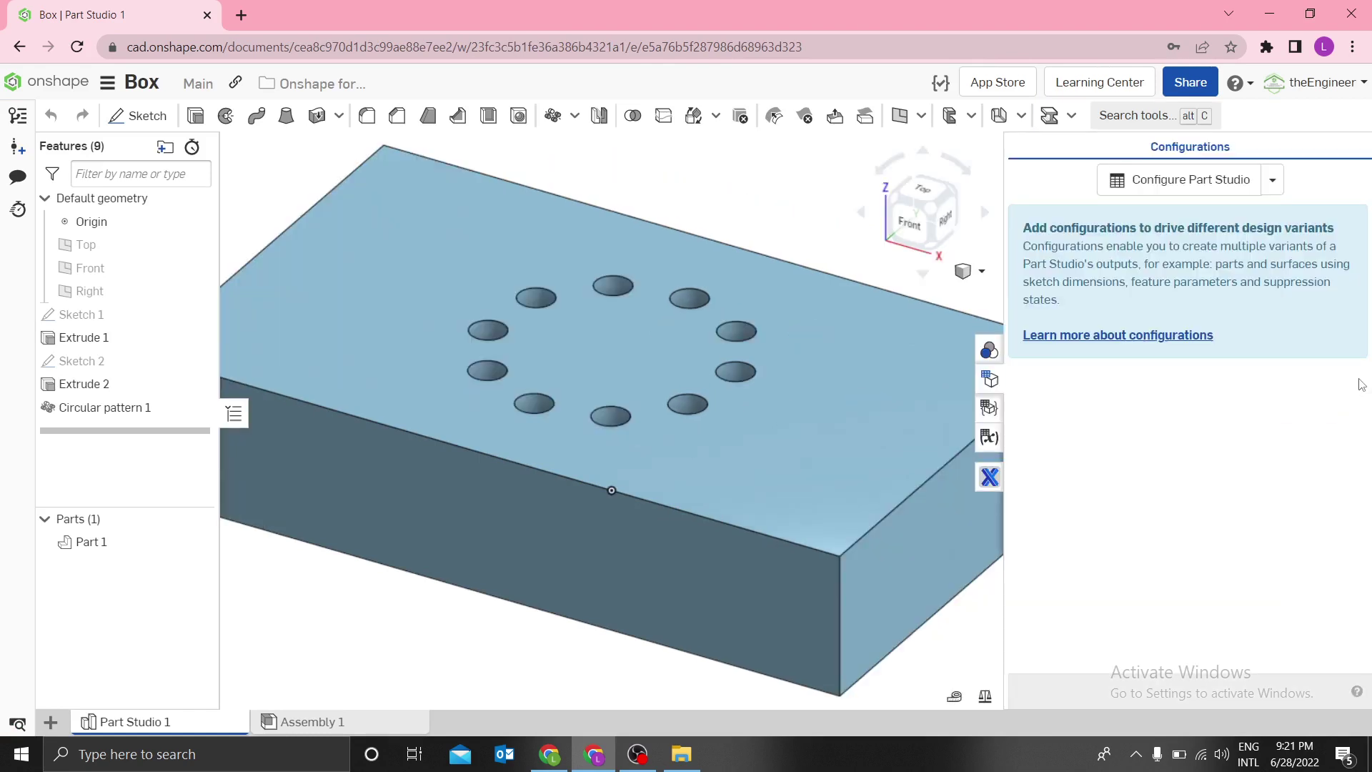
left_click(1272, 182)
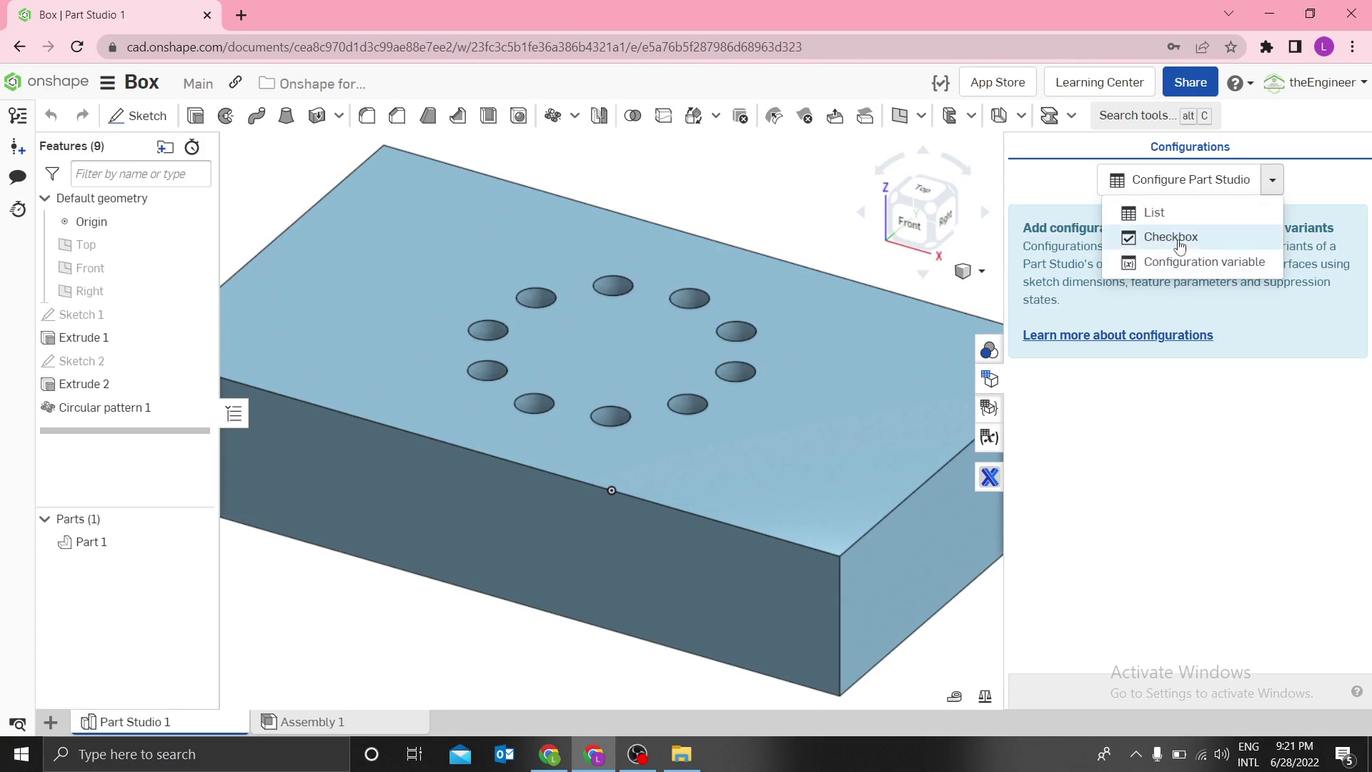
Step: Add a list configuration input to the Part Studio and rename its Default row to A
left_click(1155, 214)
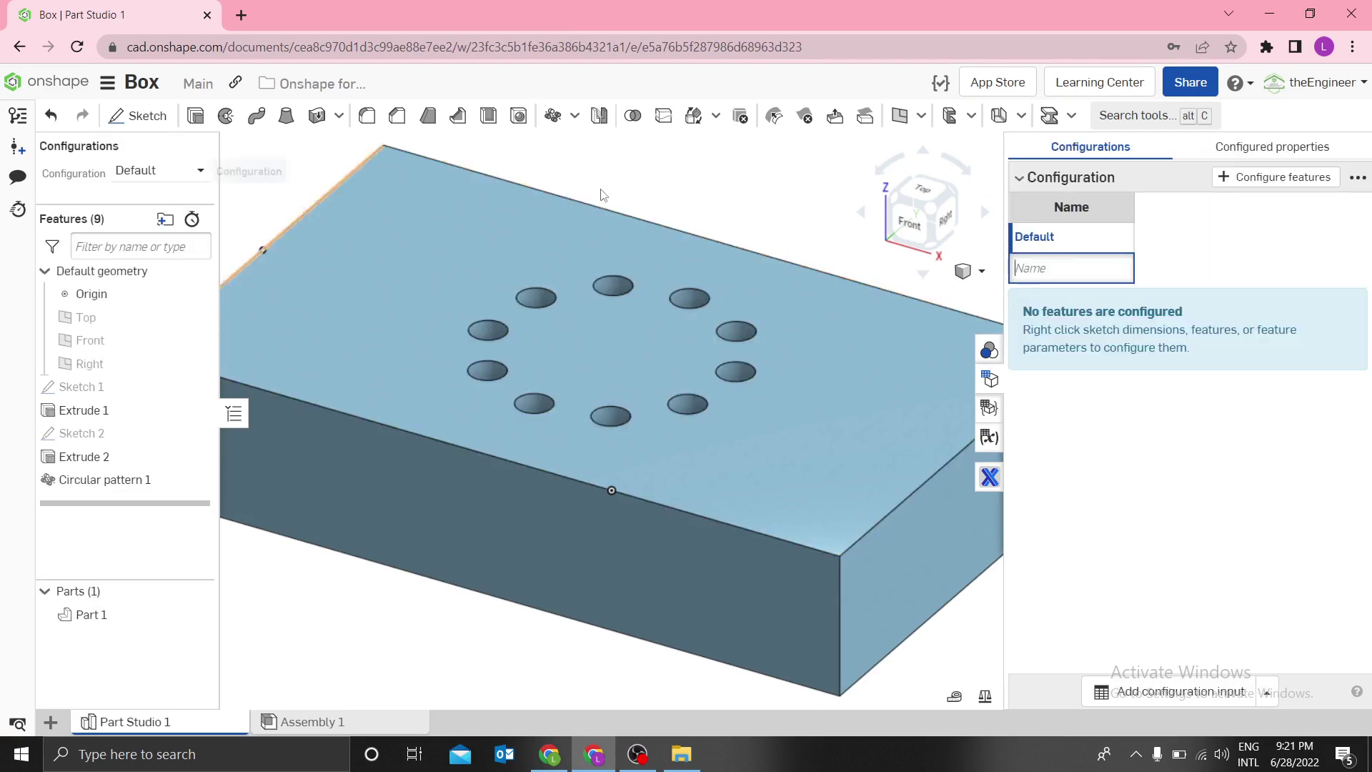
double_click(1038, 243)
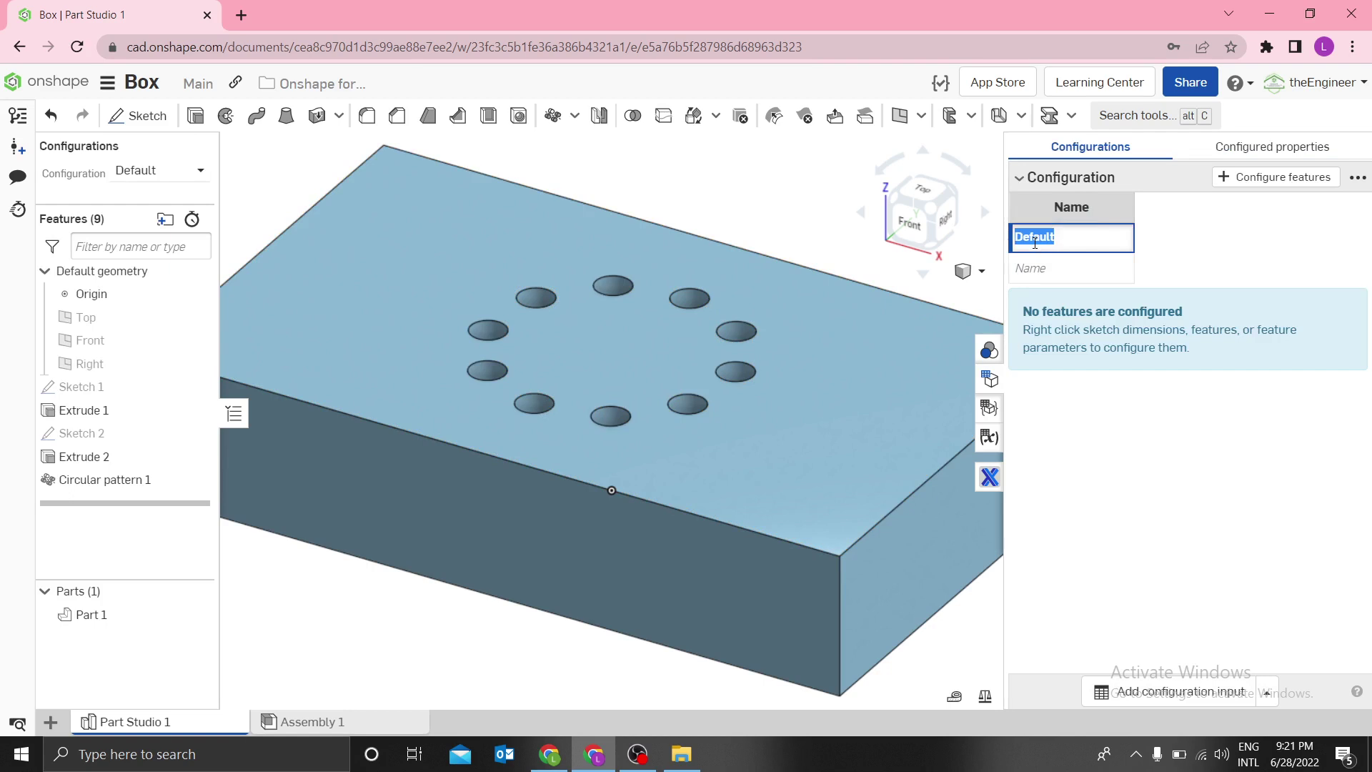
type("A")
key("Return")
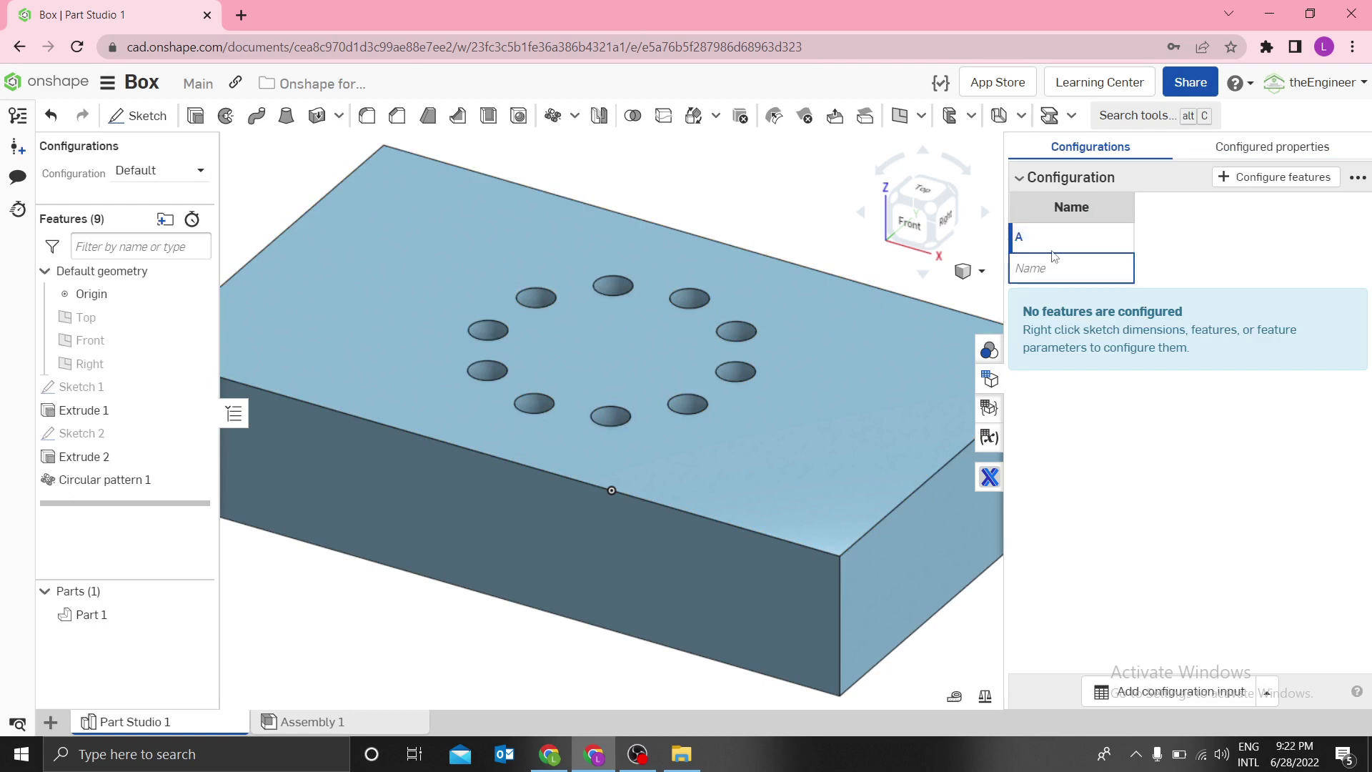
left_click(1167, 243)
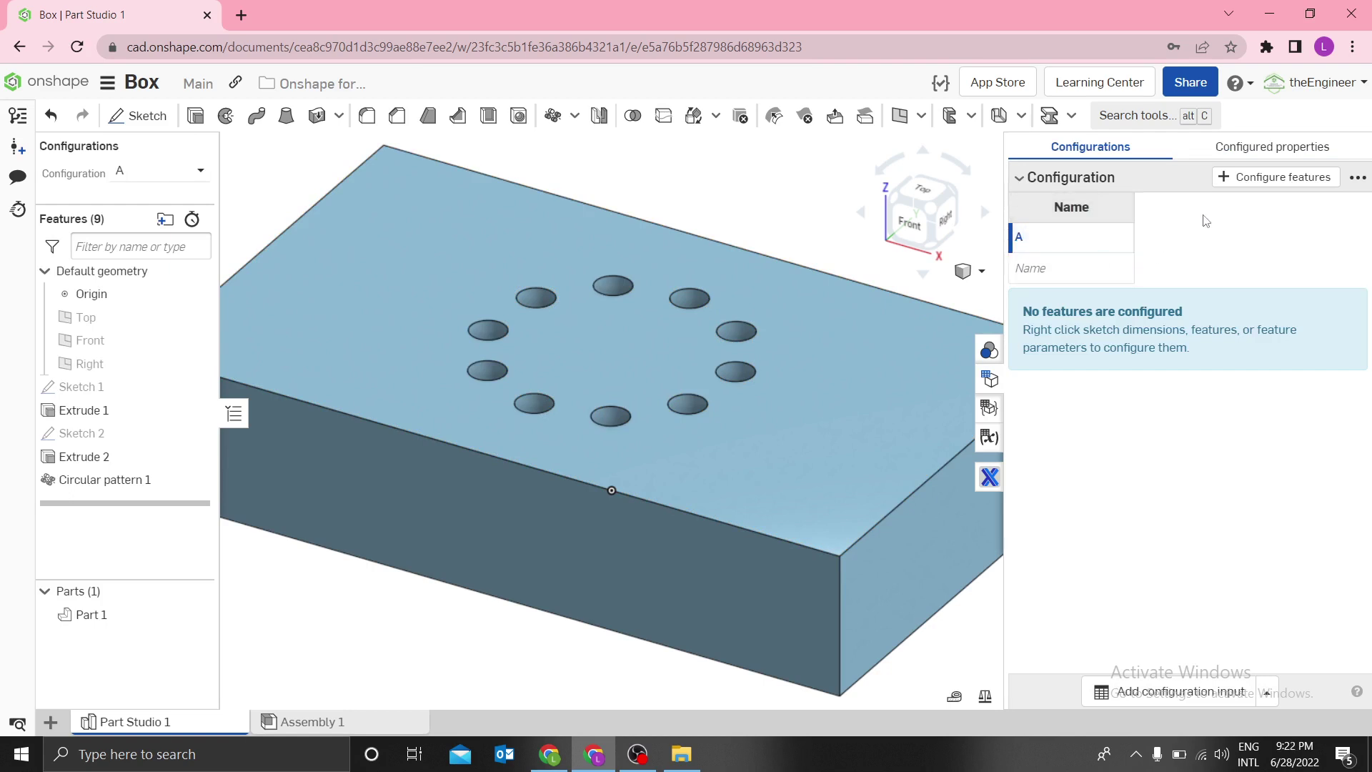
Step: Add the instance count of Circular pattern 1 to the configuration table as a configured parameter
left_click(1277, 177)
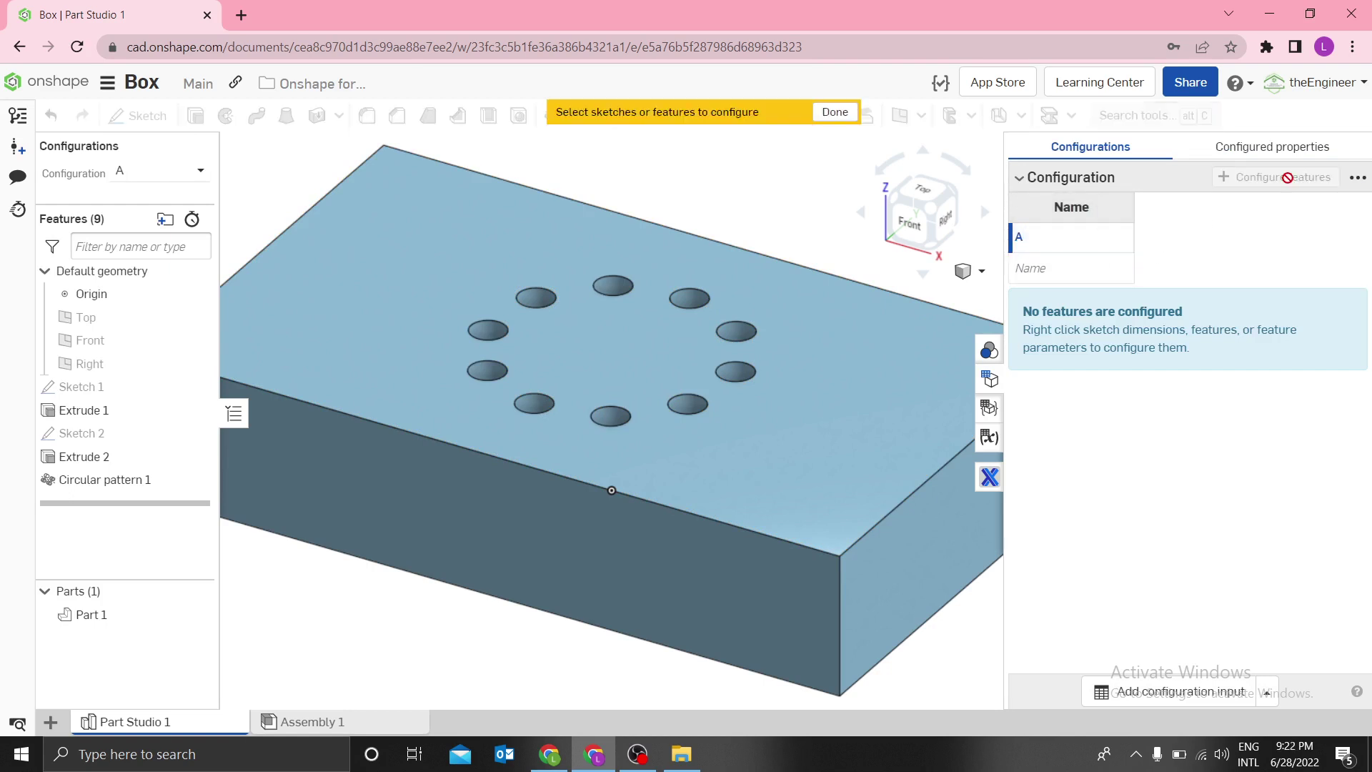
left_click(108, 480)
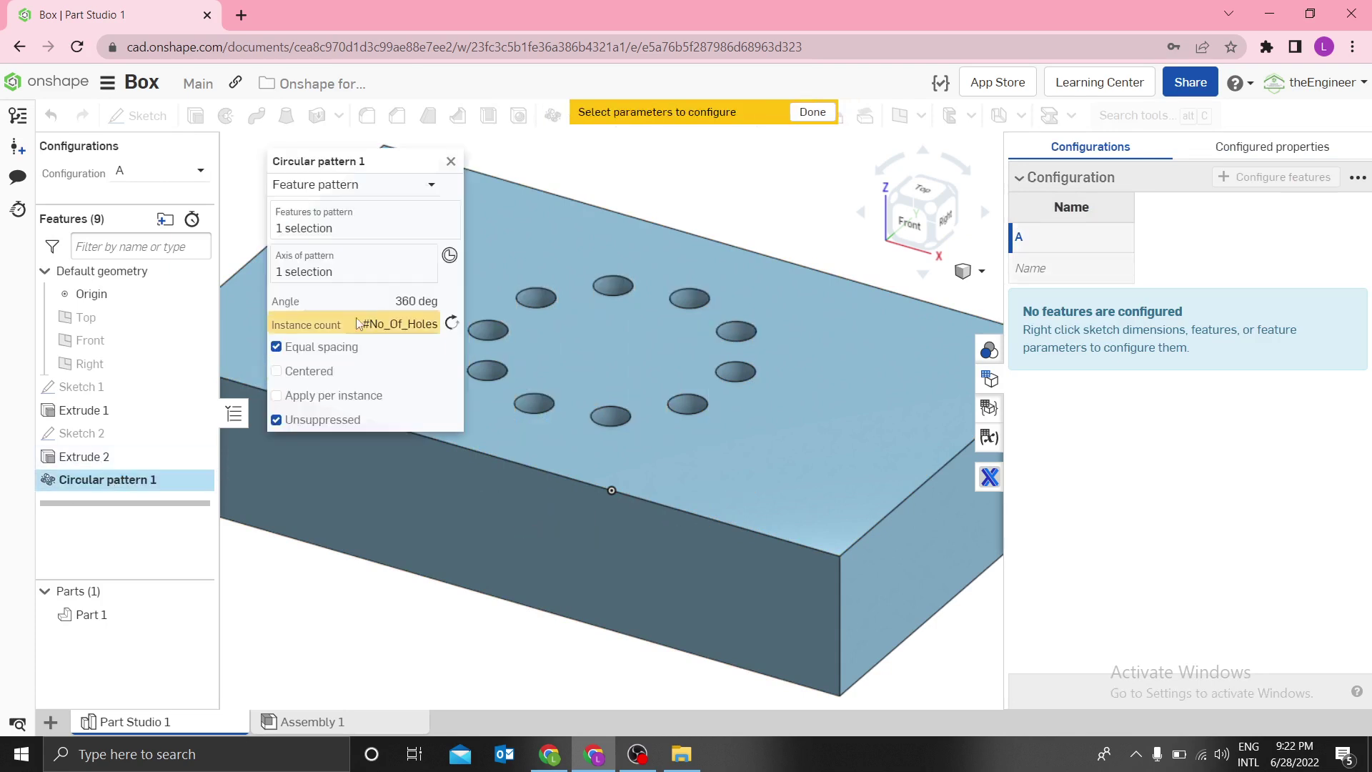
left_click(381, 325)
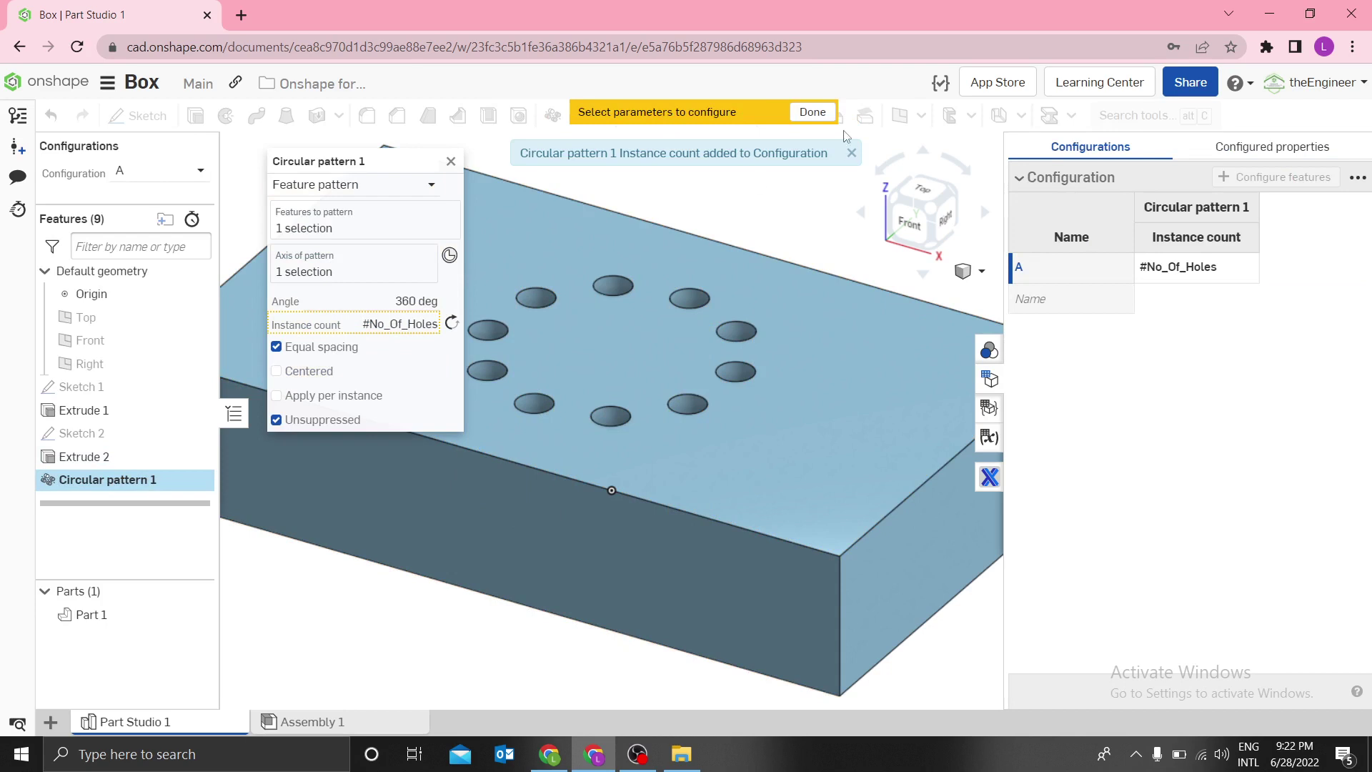
left_click(817, 114)
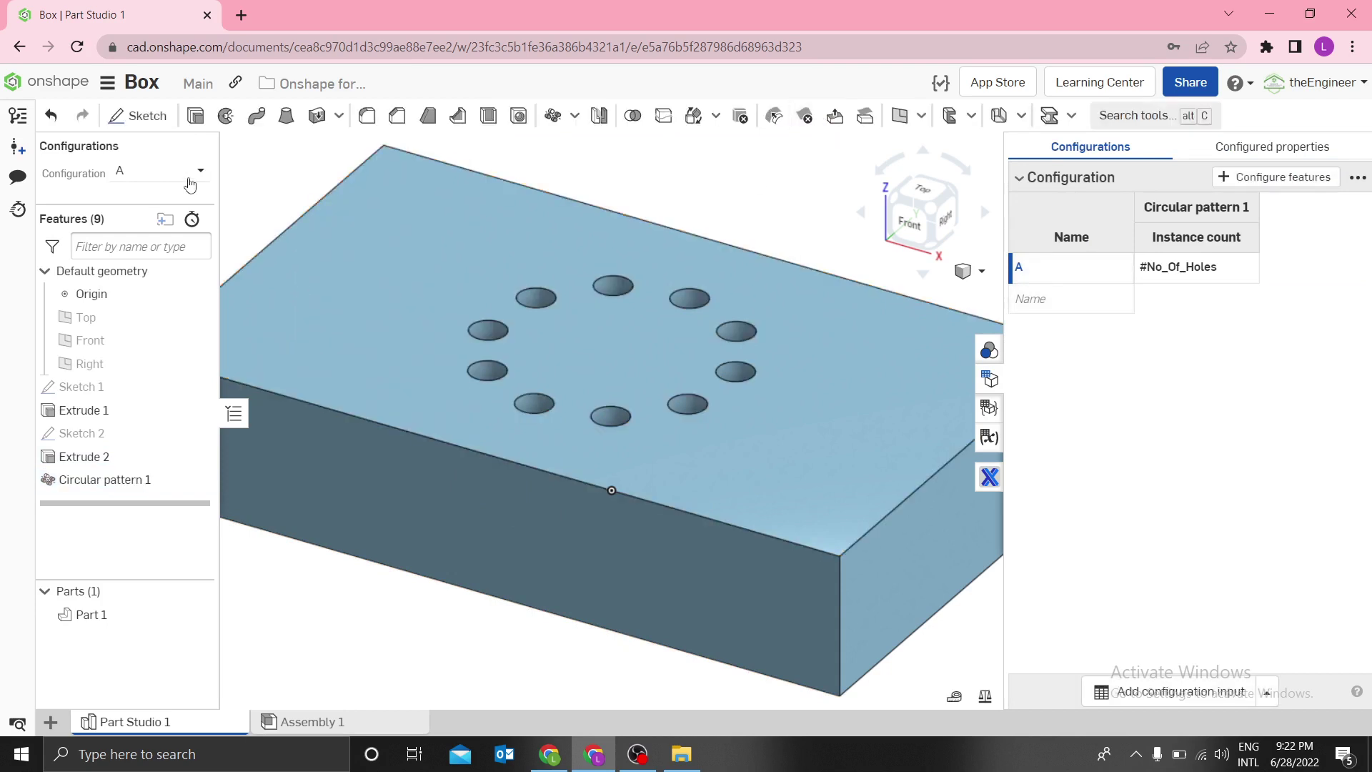
Step: Add a second configuration row named B and make B the active configuration
left_click(1041, 307)
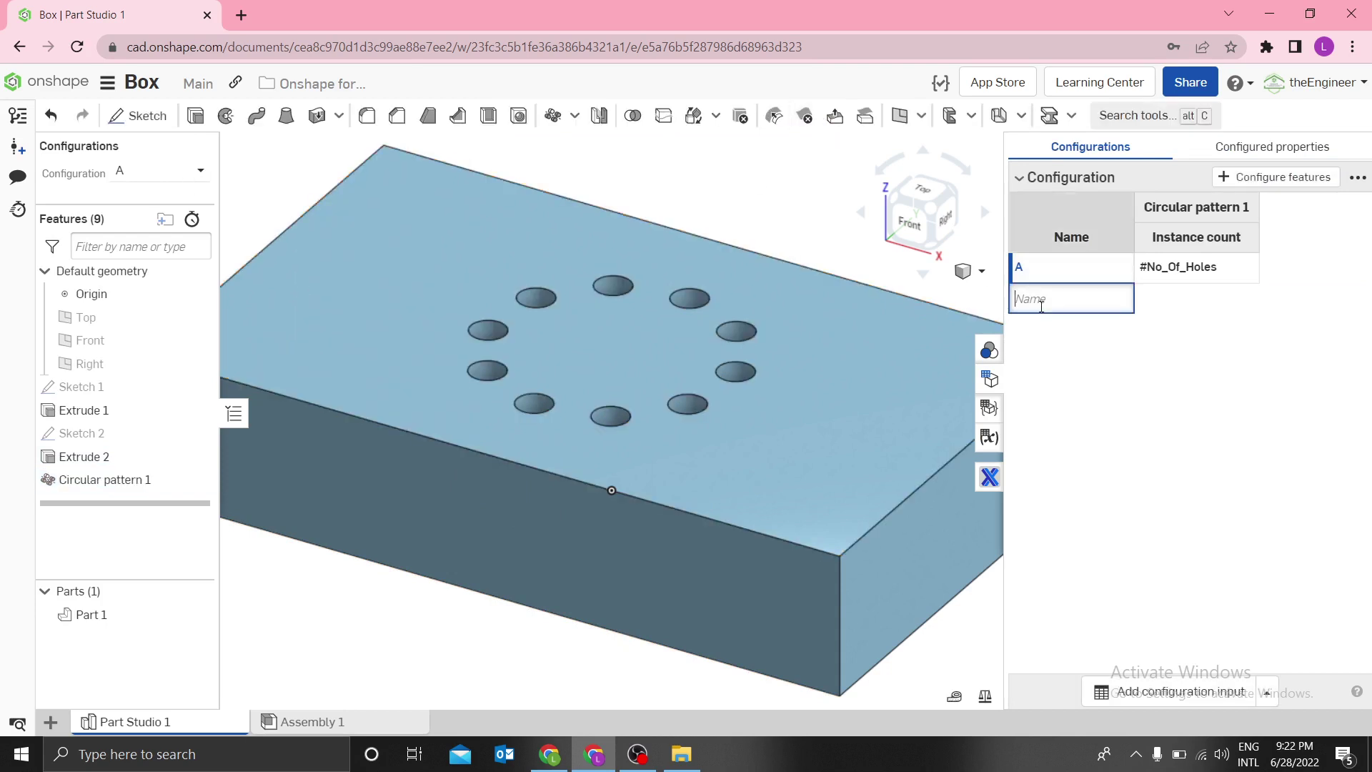
type("B")
key("Return")
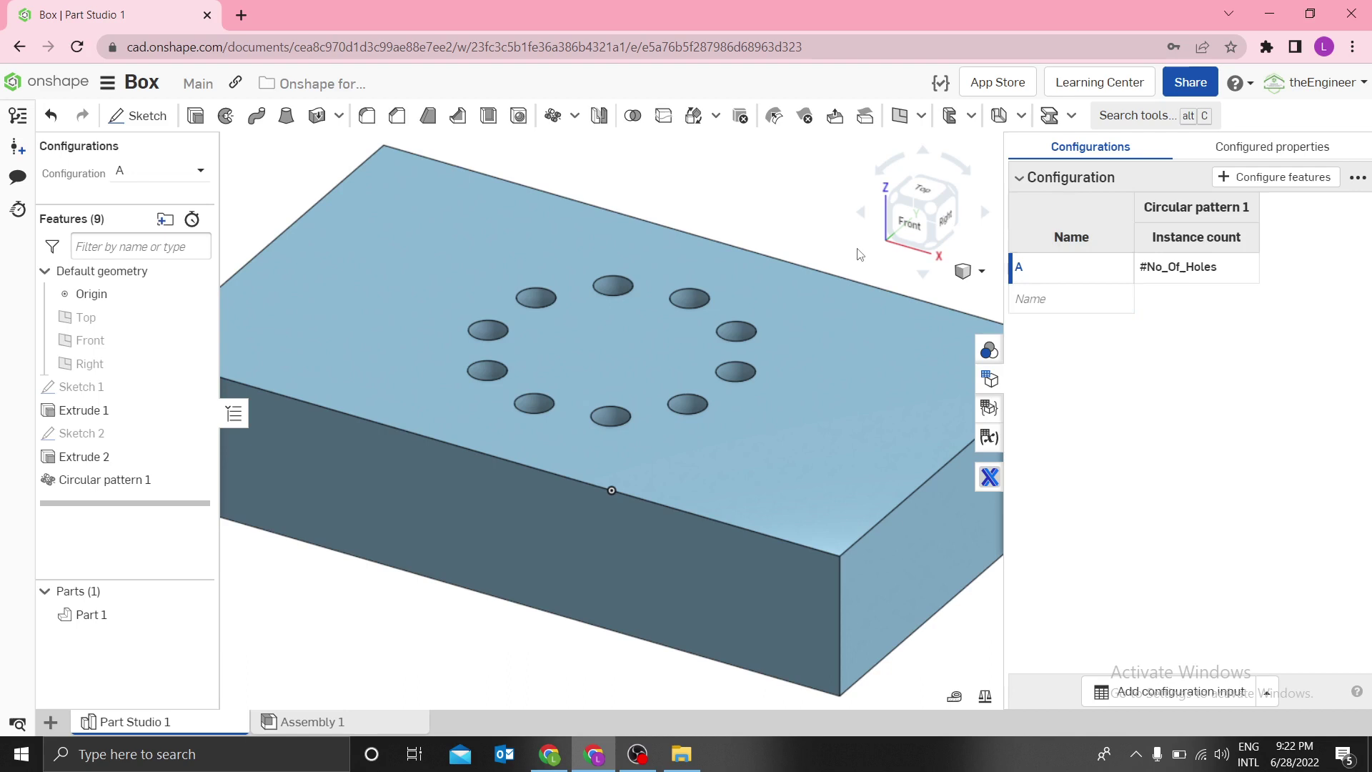
left_click(1189, 301)
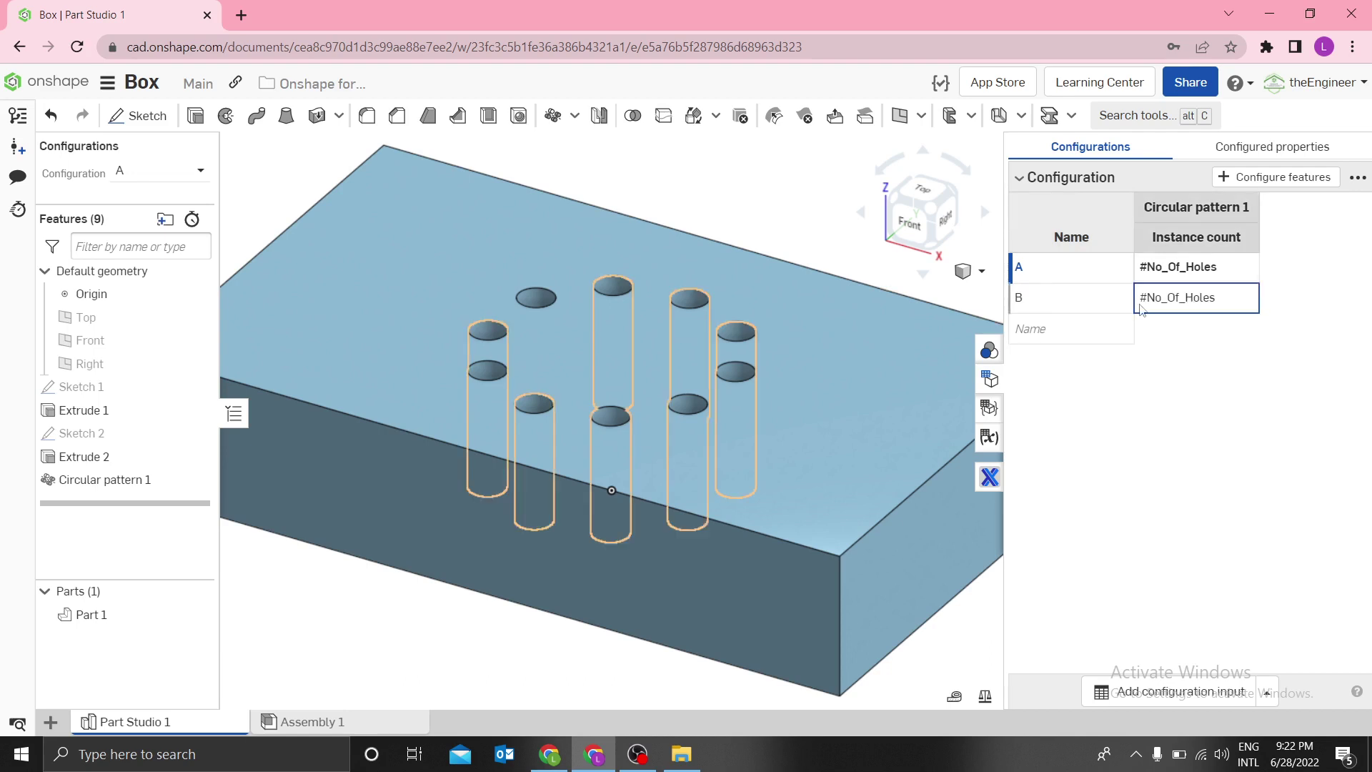
left_click(191, 174)
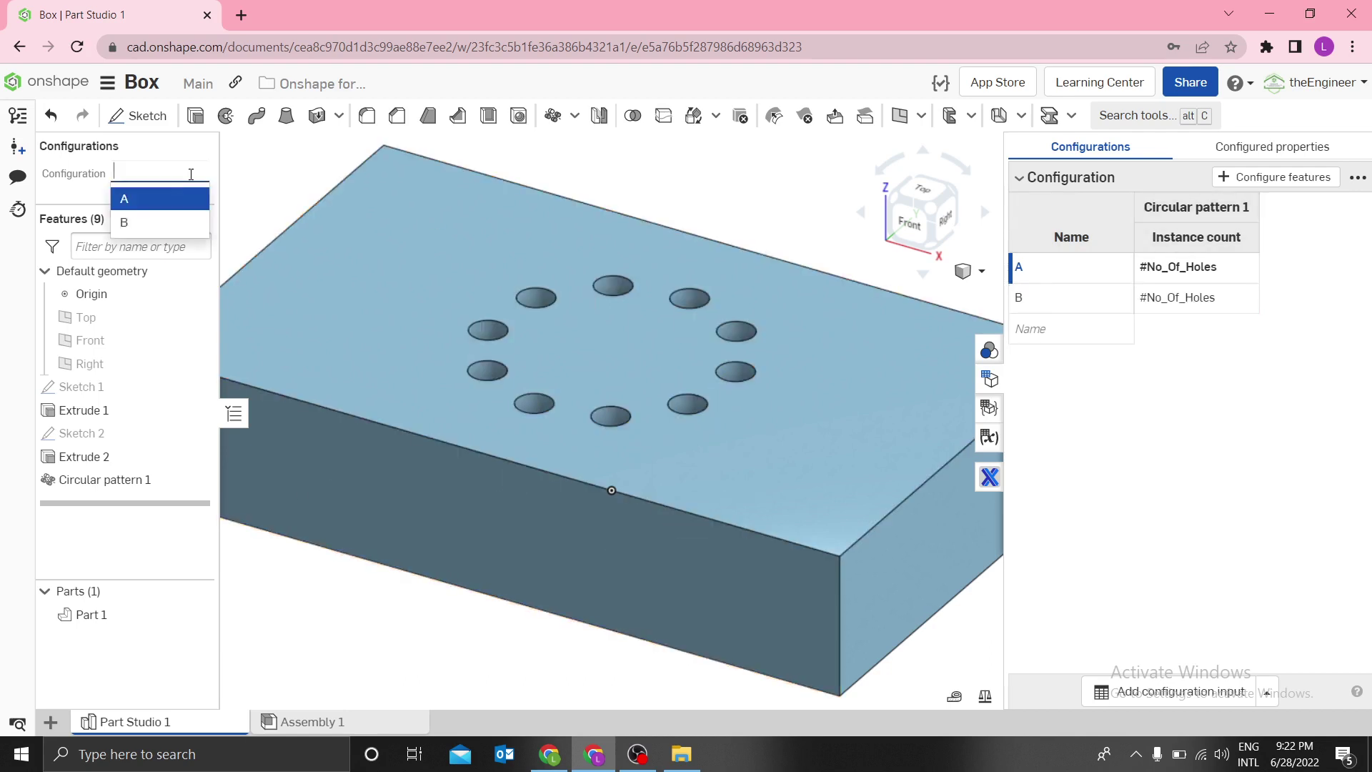
left_click(129, 221)
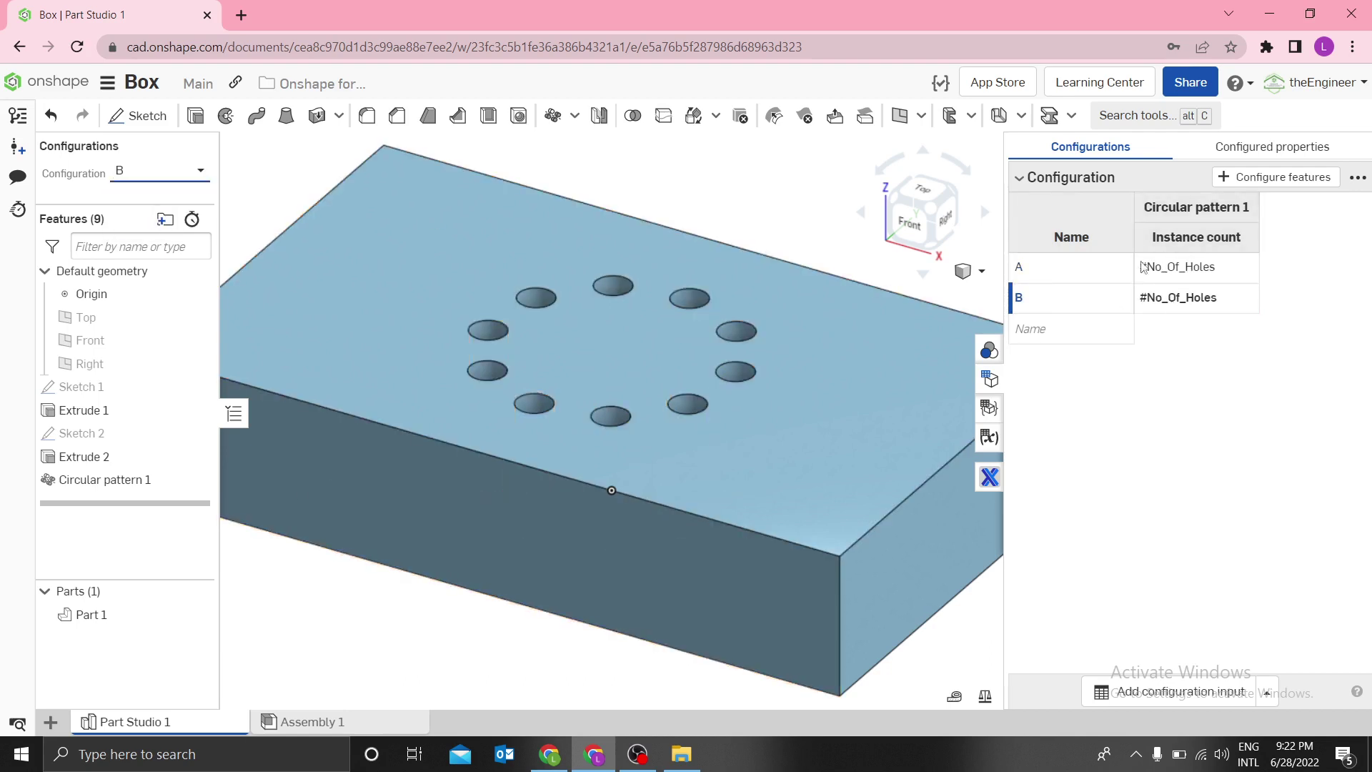
Step: Check configuration A's instance count and the input types available for further configurations, and return to the document list
left_click(1176, 272)
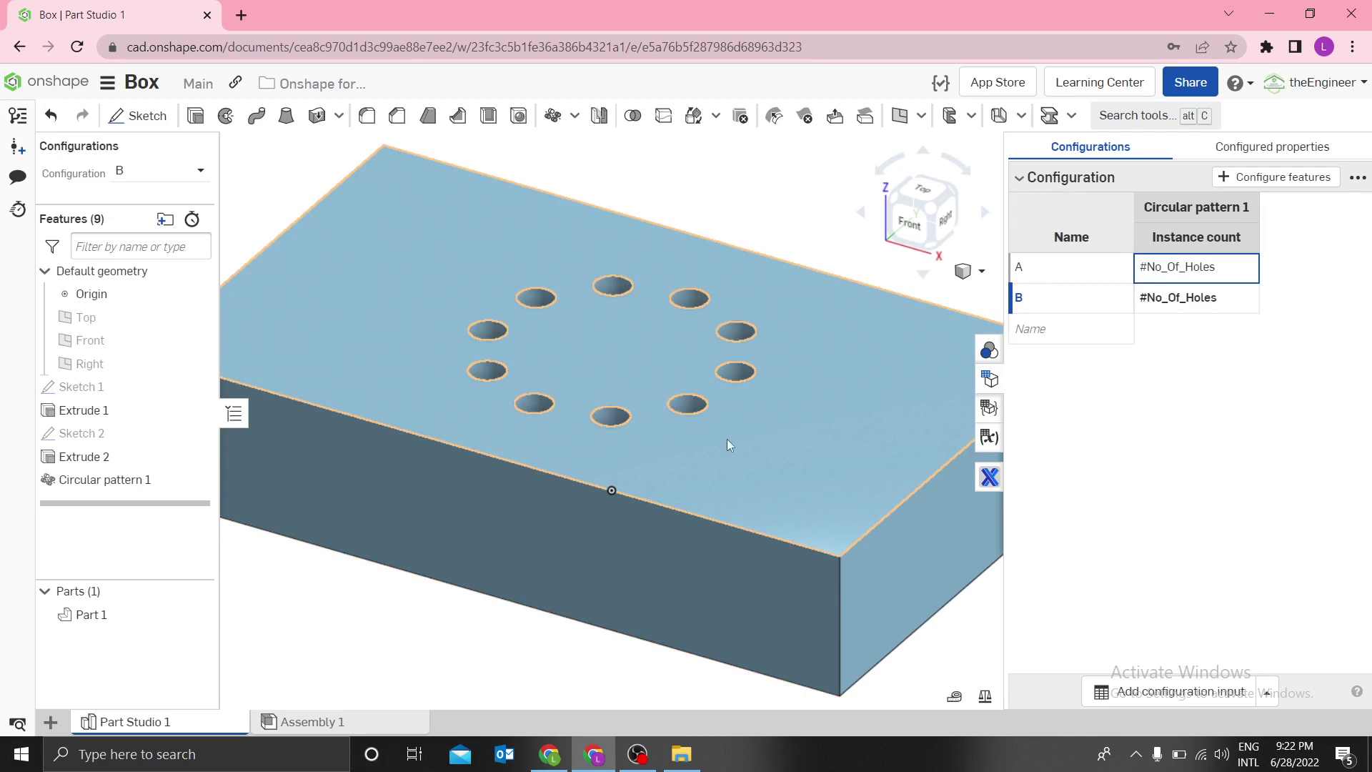
scroll(727, 439, "down", 3)
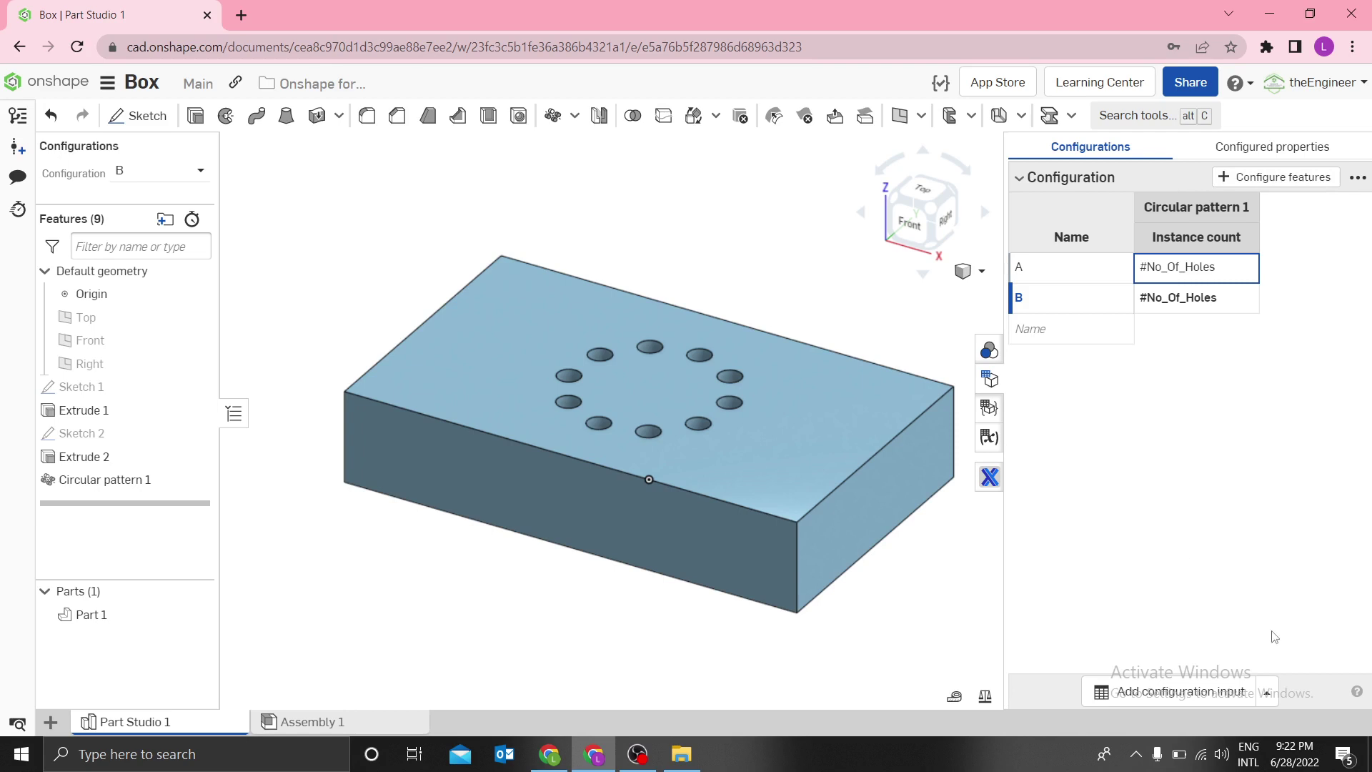
left_click(1268, 691)
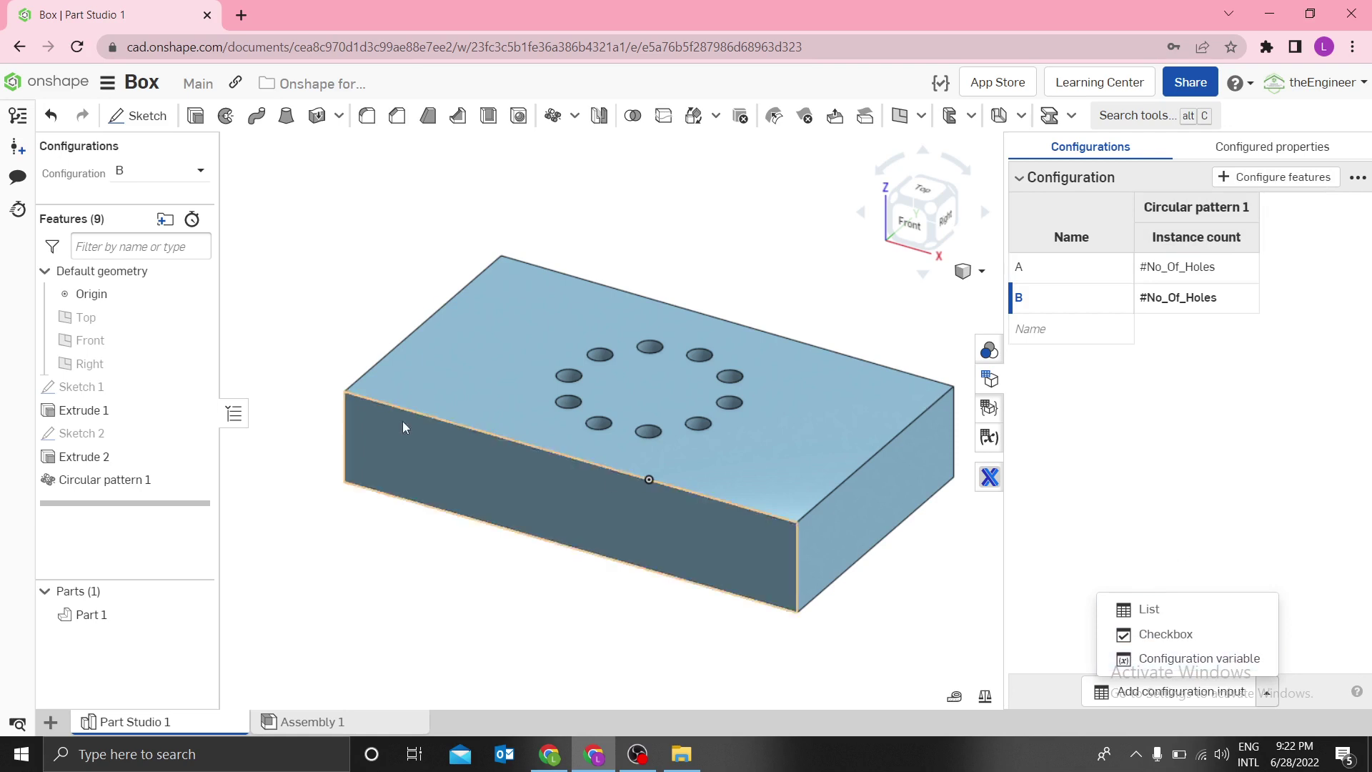
left_click(307, 228)
left_click(46, 81)
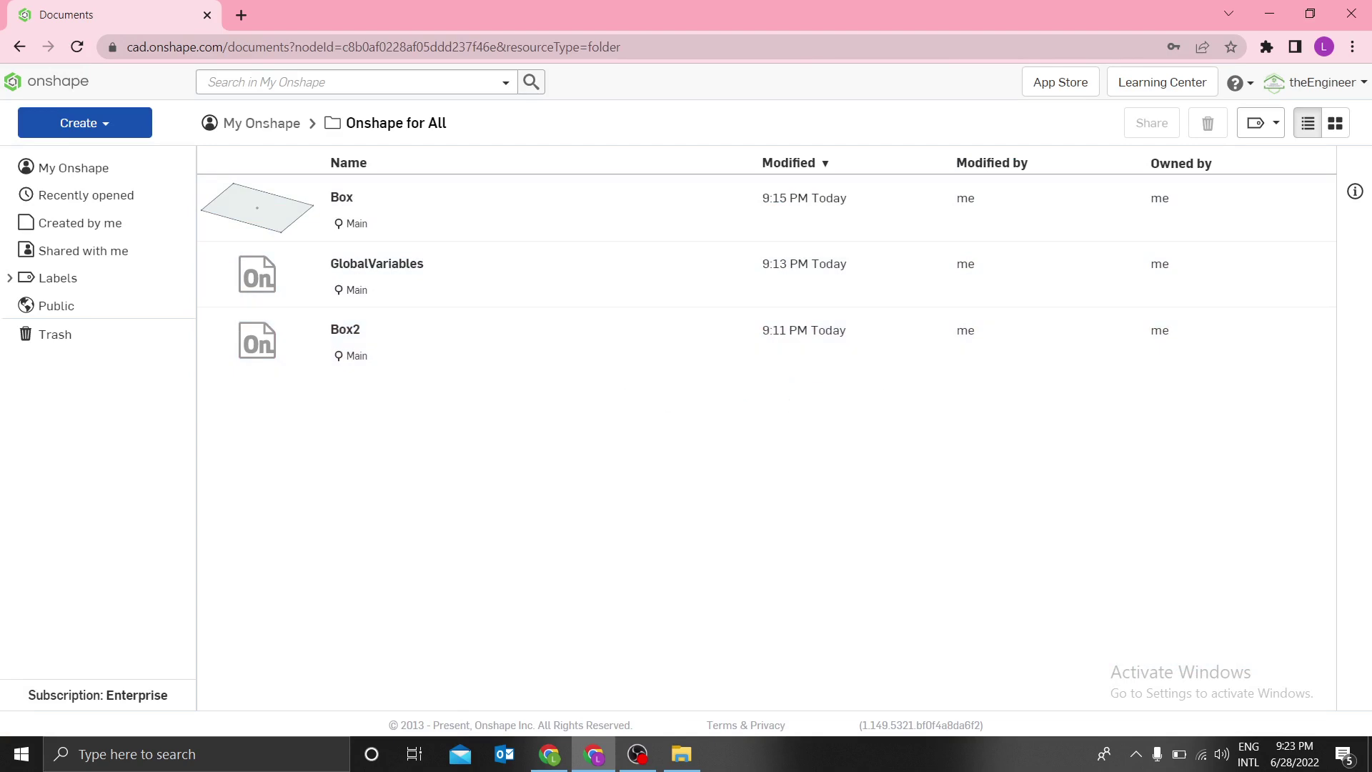
left_click(638, 754)
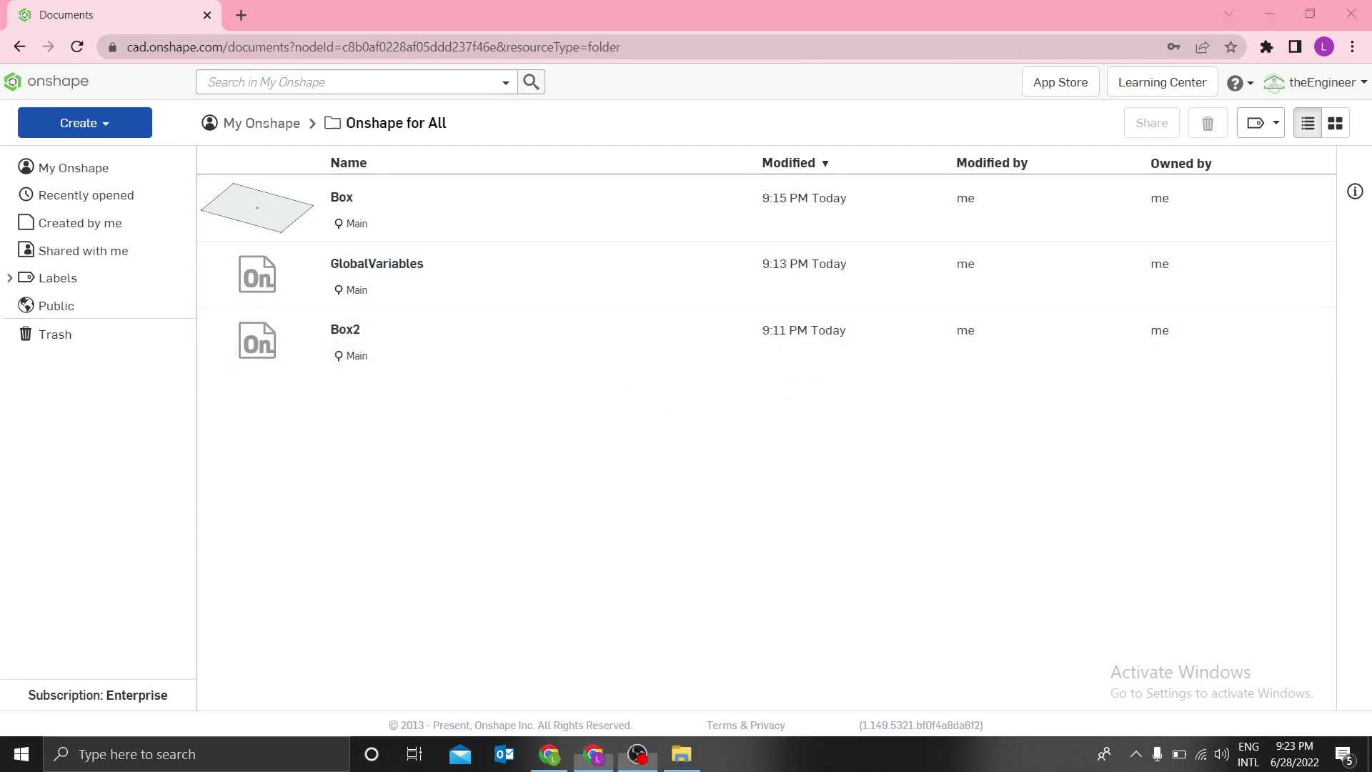